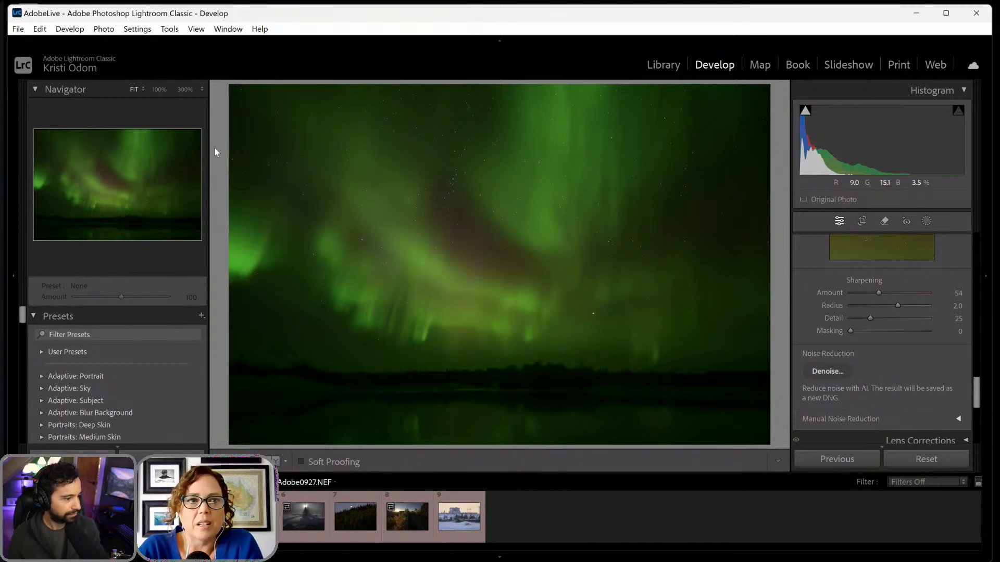
- Check the global raw default options in the Presets preferences, keeping Camera Settings selected, and close the preferences
click(41, 29)
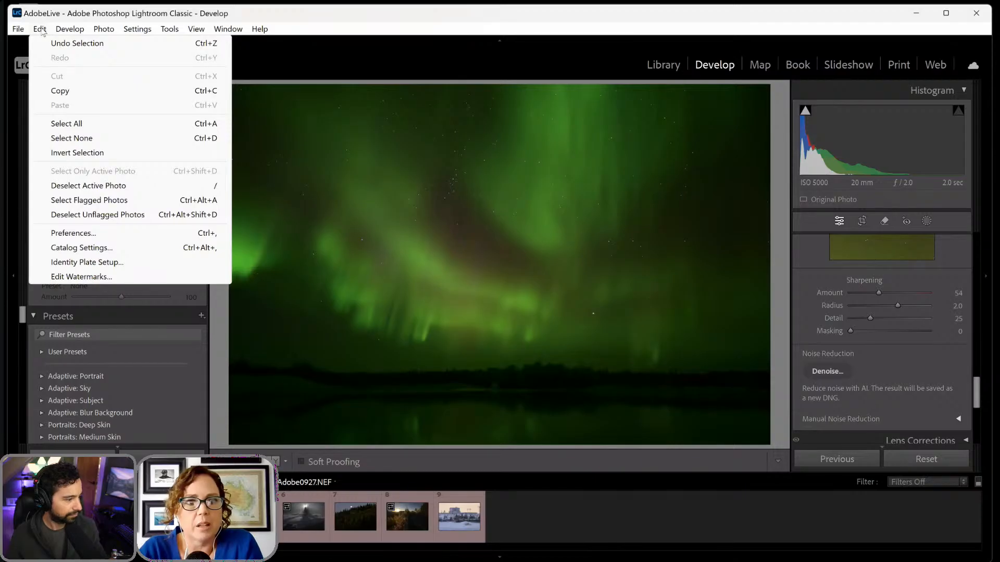
click(97, 234)
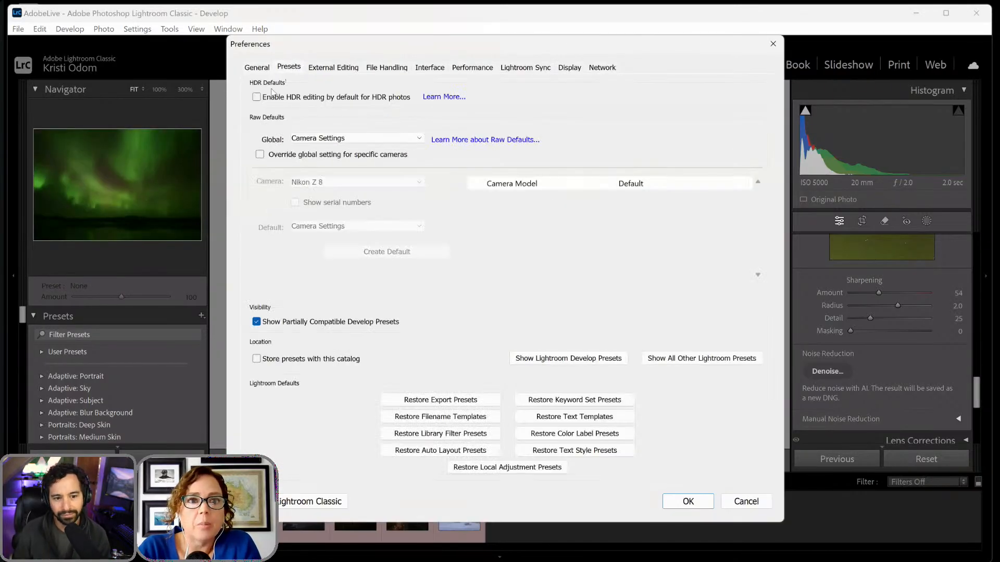
drag(655, 45, 653, 123)
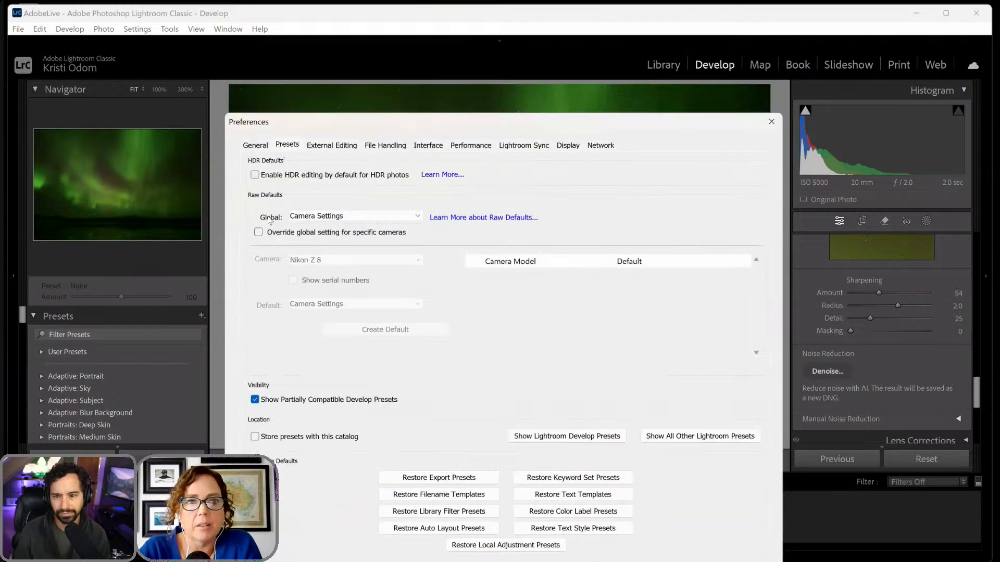
click(325, 218)
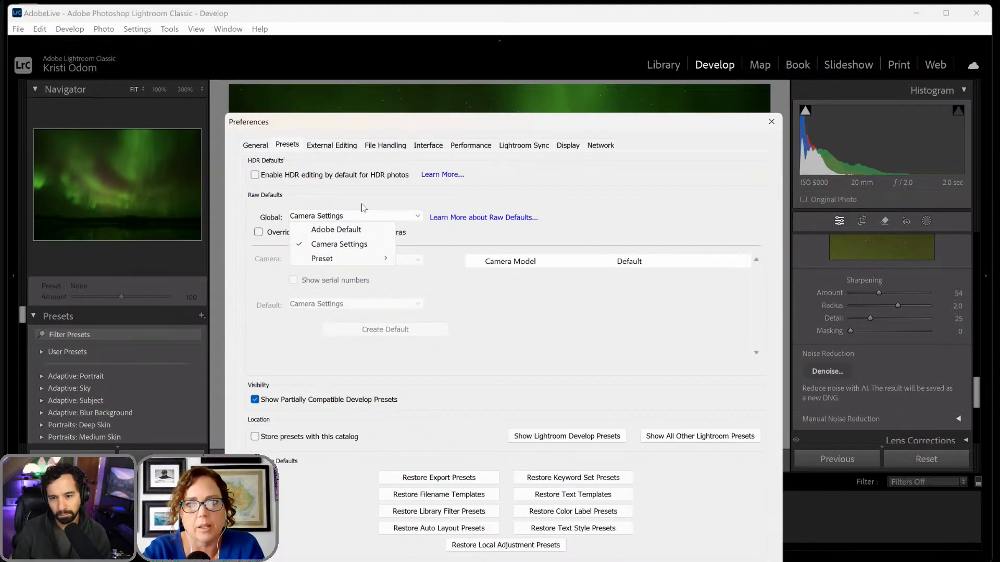
click(350, 246)
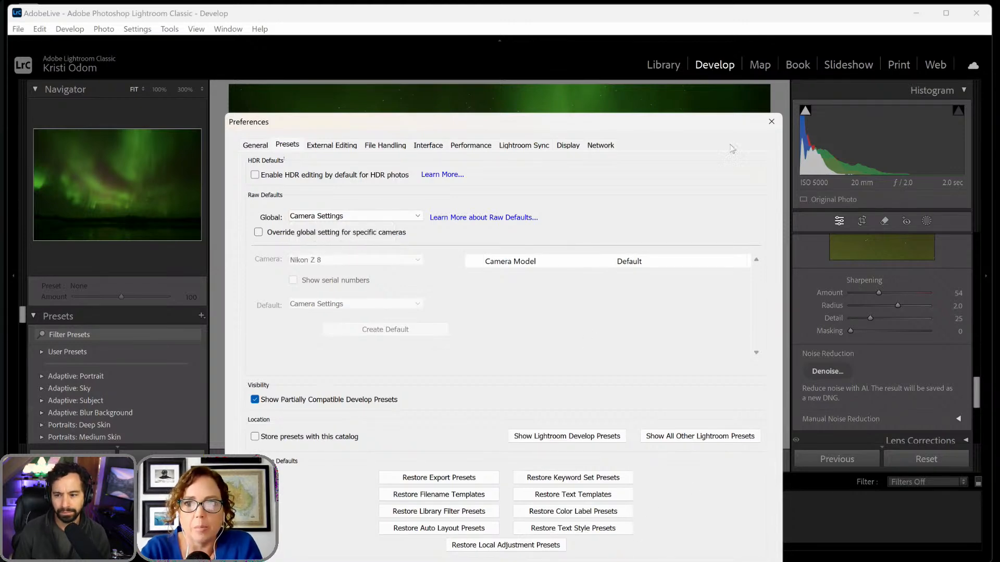
click(768, 119)
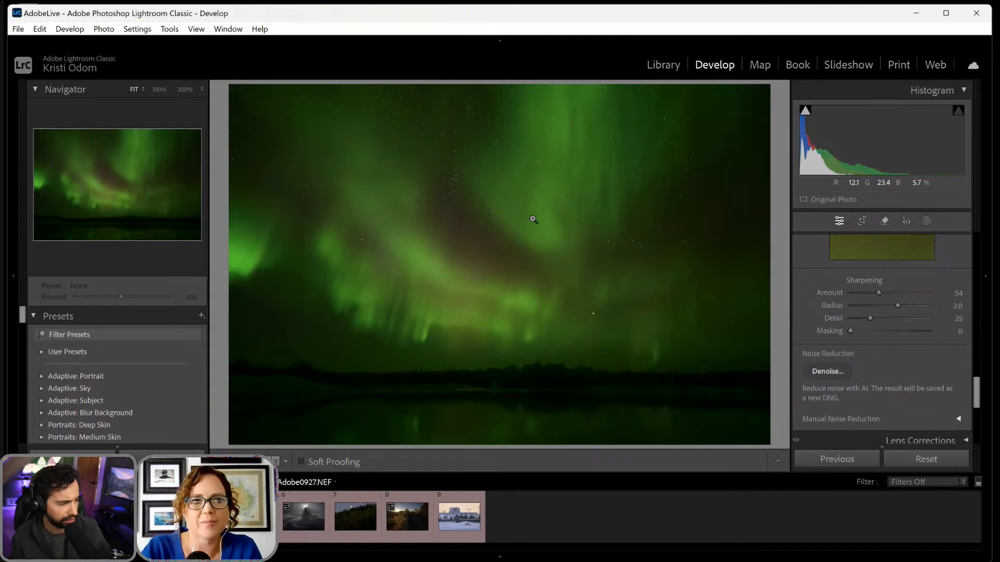
- Crop the aurora photo with the original aspect ratio locked, trimming its left and top edges, and apply the crop
click(862, 221)
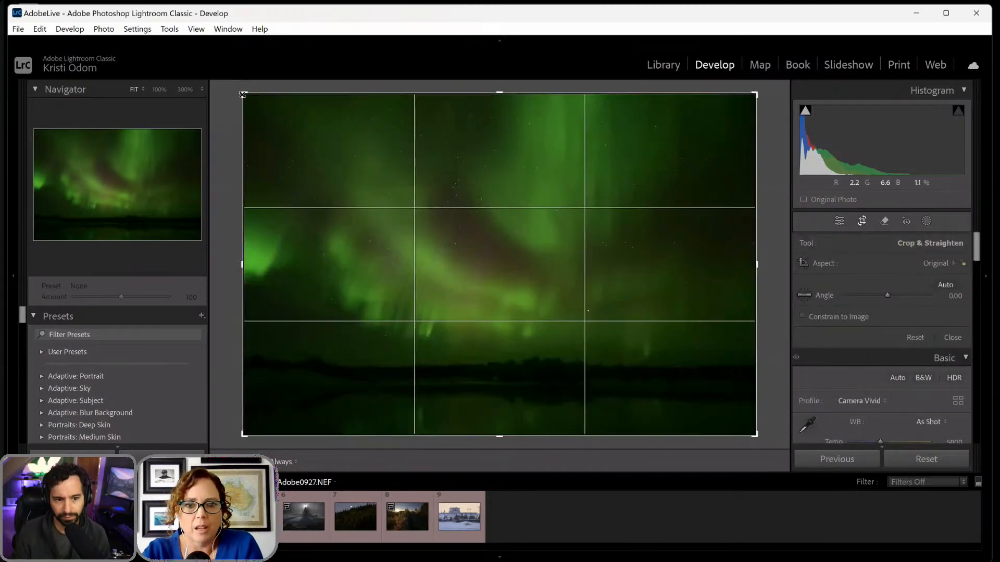
mouse_move(242, 95)
mouse_down()
mouse_move(254, 97)
mouse_move(239, 94)
mouse_up()
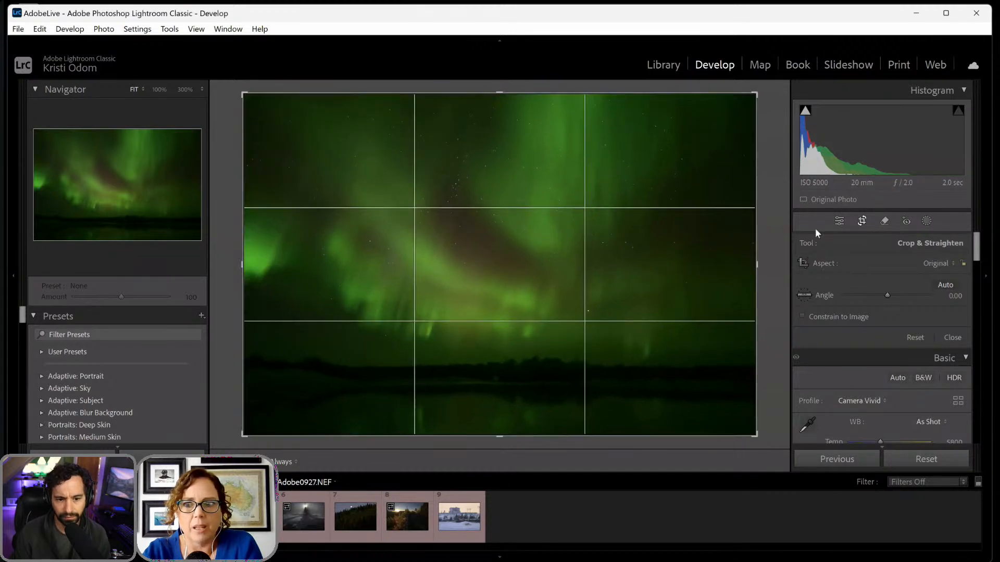
click(963, 263)
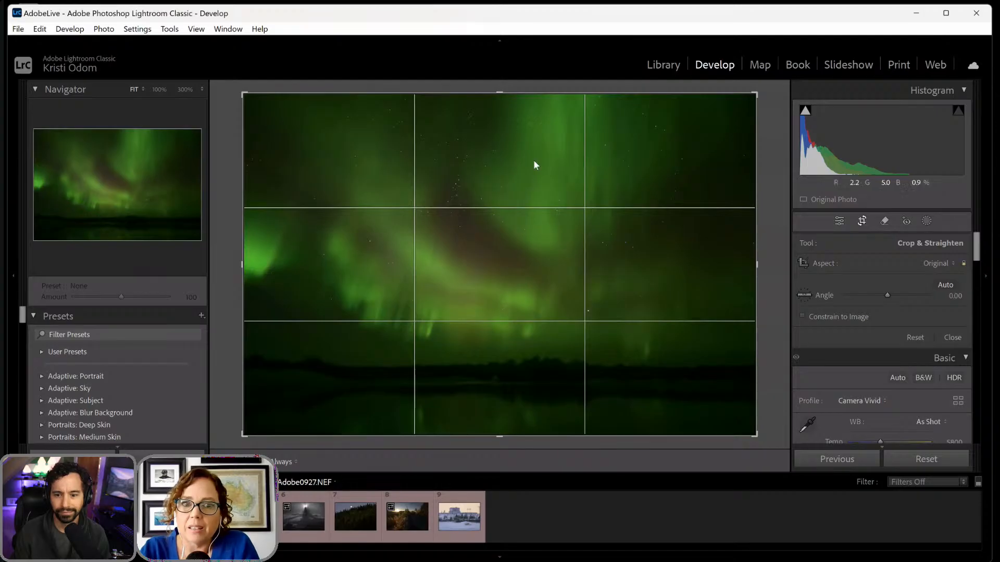
drag(243, 94, 268, 102)
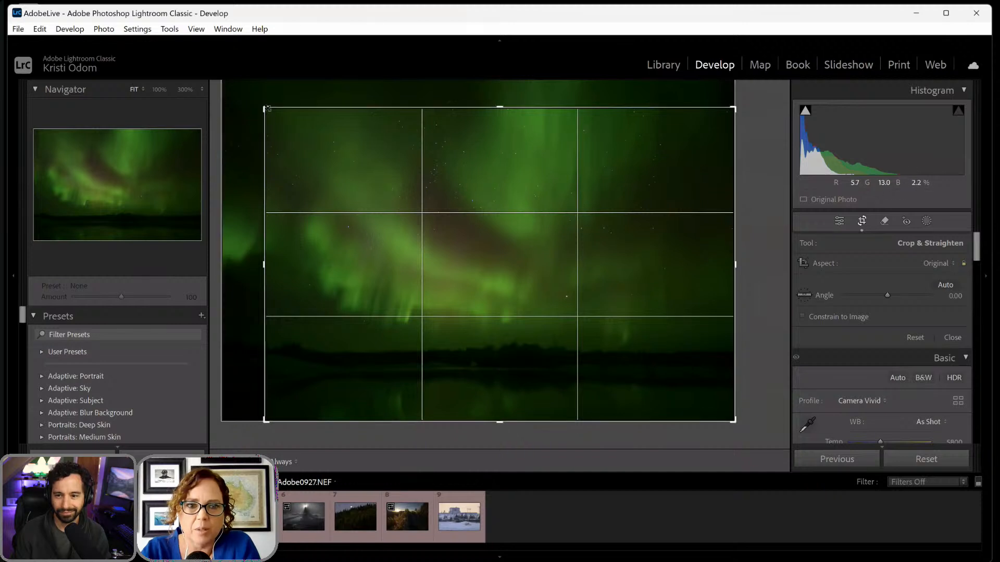
drag(266, 109, 281, 118)
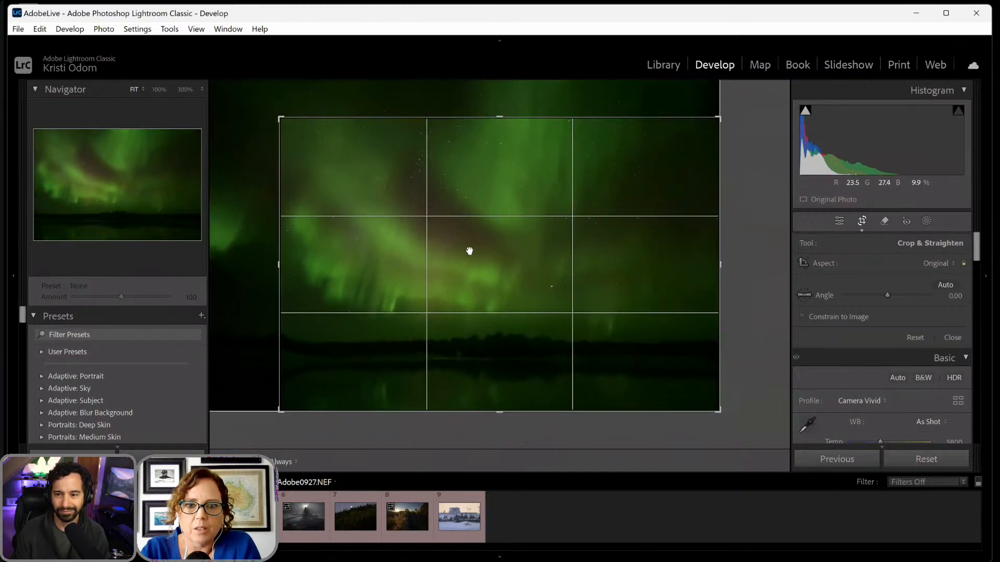
key(Return)
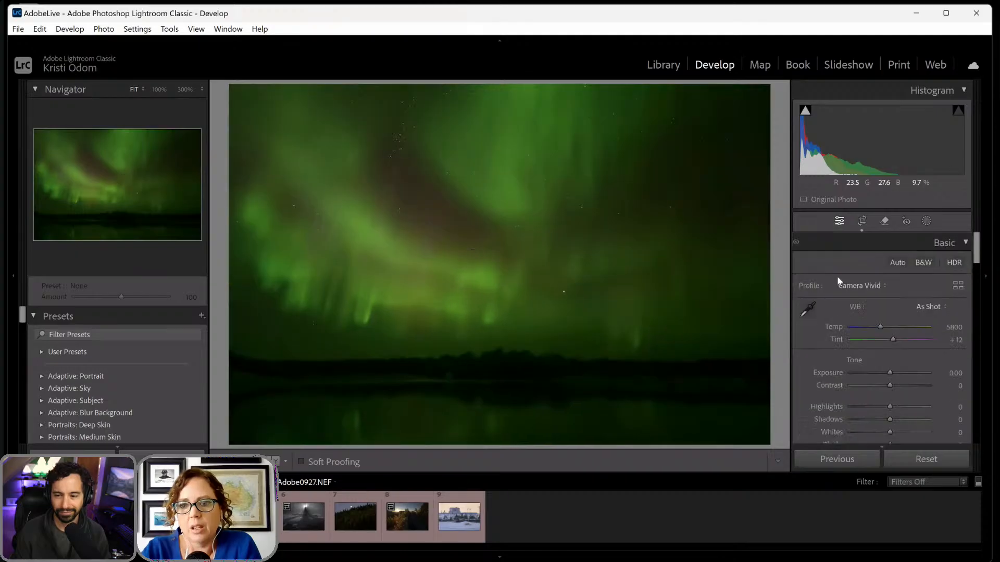
- Start AI Denoise on the cropped aurora photo and set its amount to 40
scroll(865, 329, down, 2)
scroll(864, 329, down, 3)
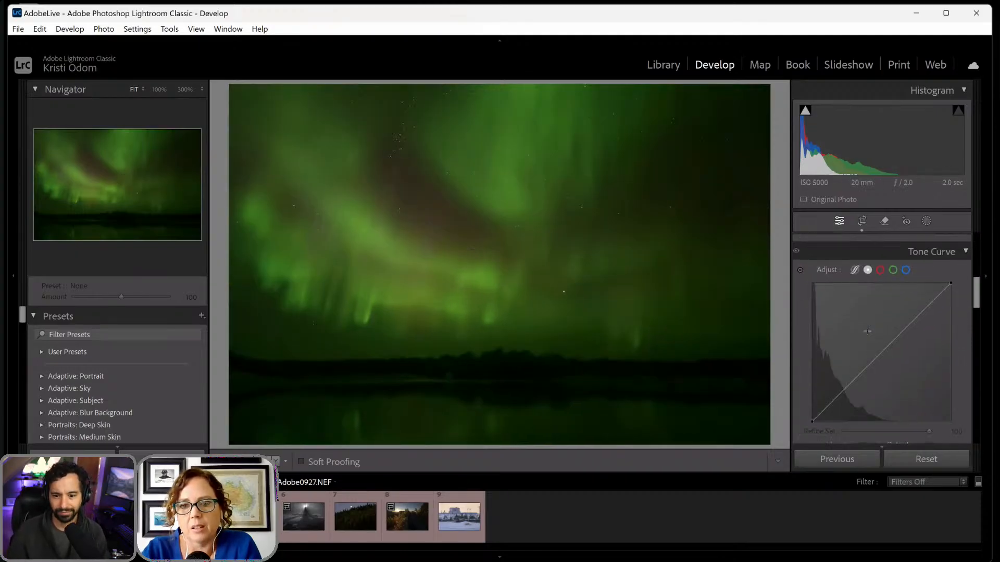
click(535, 223)
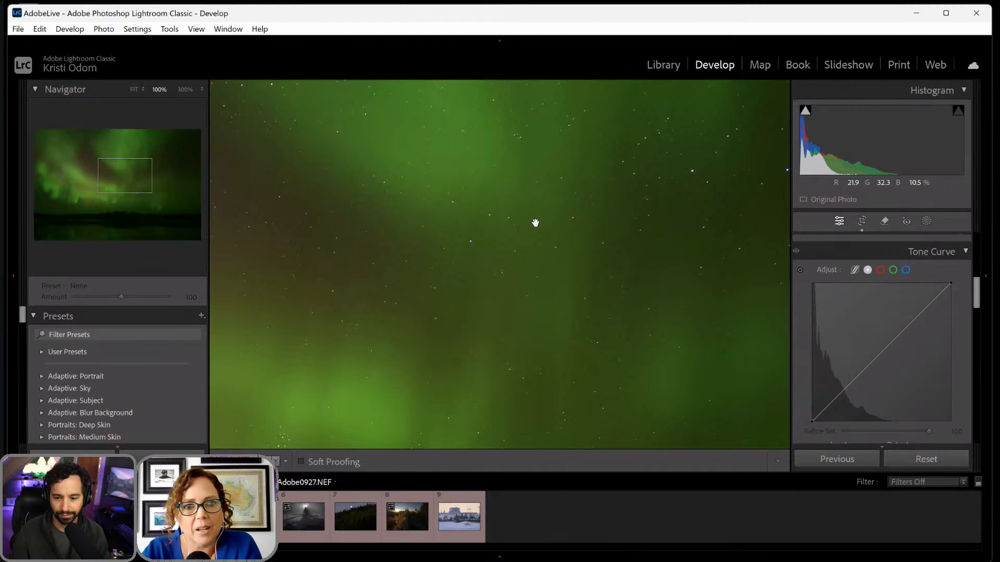
click(536, 222)
scroll(816, 261, down, 4)
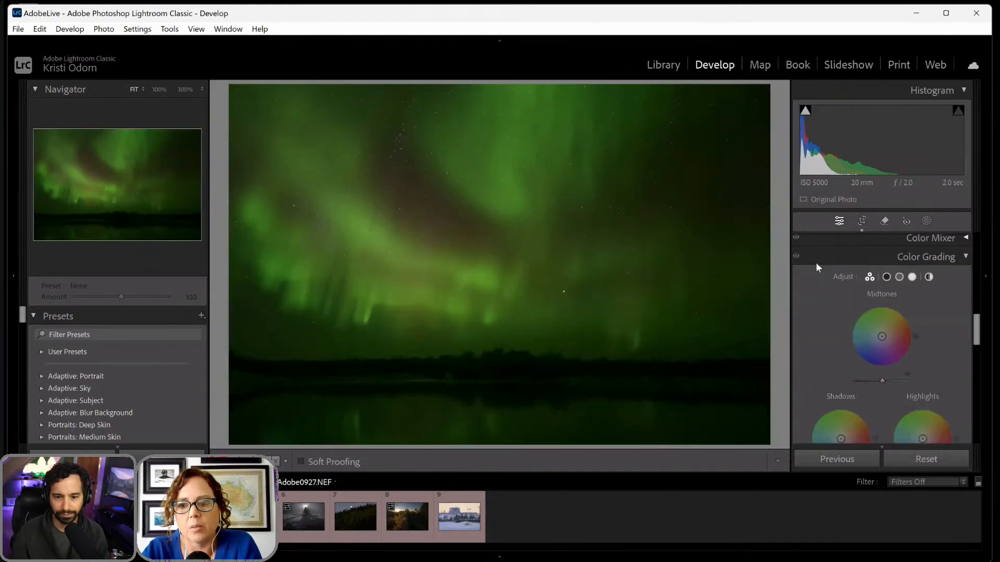
scroll(815, 261, down, 8)
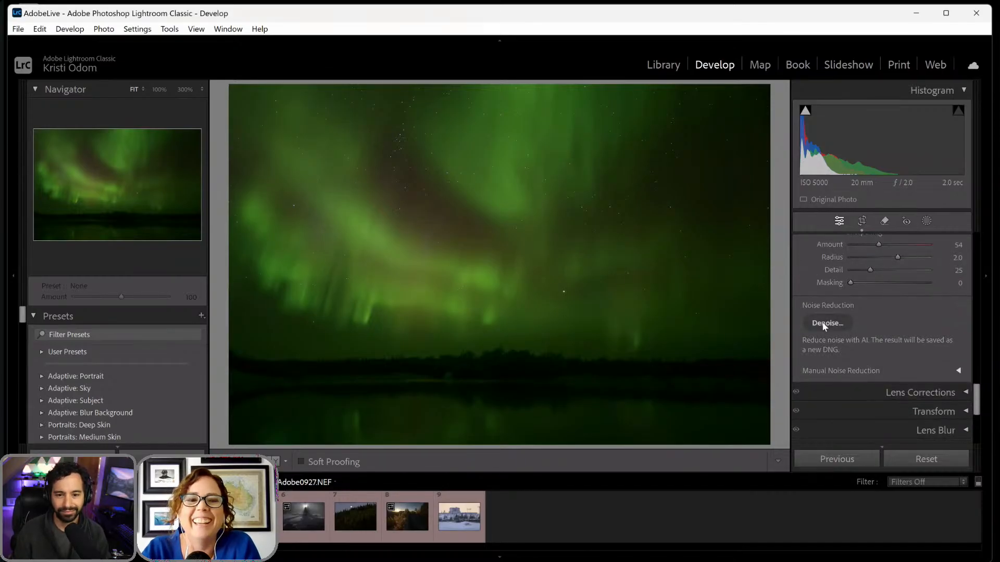
click(824, 324)
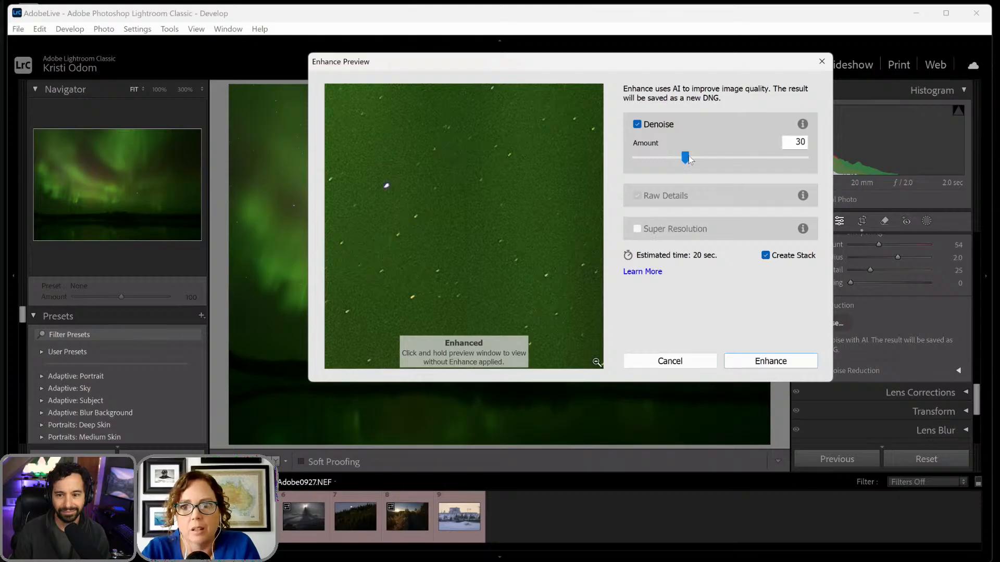
drag(689, 161, 699, 162)
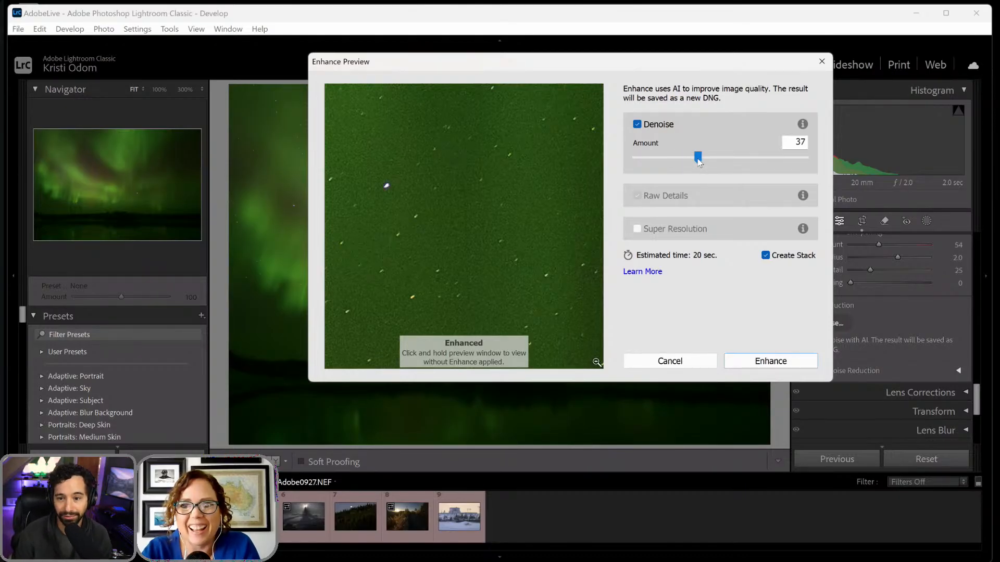
drag(699, 161, 703, 162)
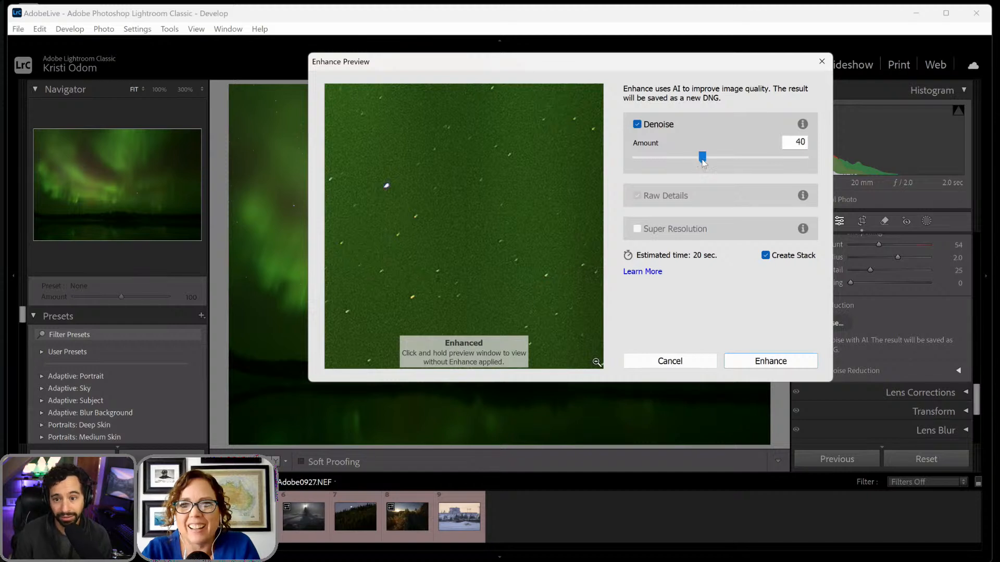
- Compare the preview with Denoise off and on, create the enhanced photo, and inspect its stars at 100%
click(637, 125)
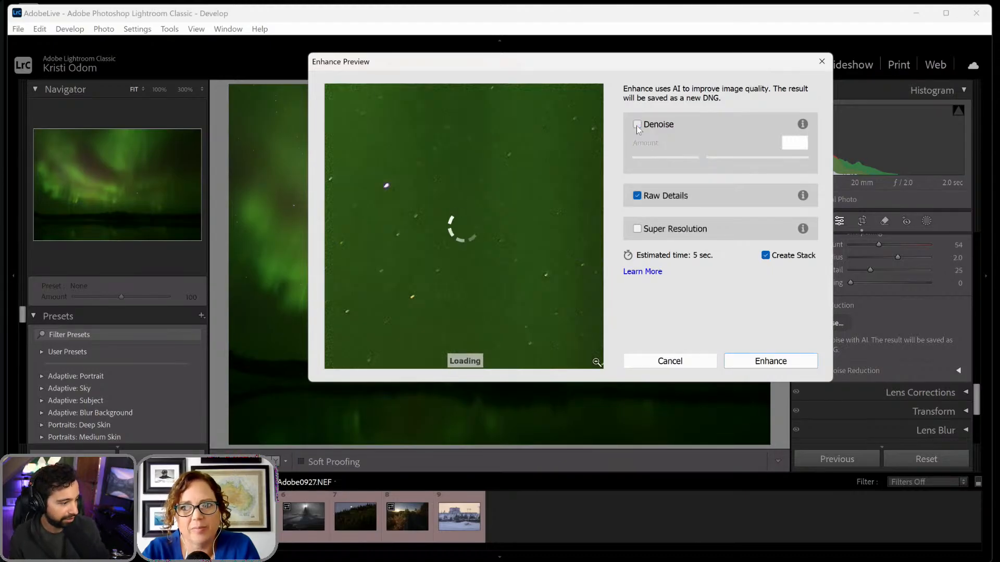
click(637, 125)
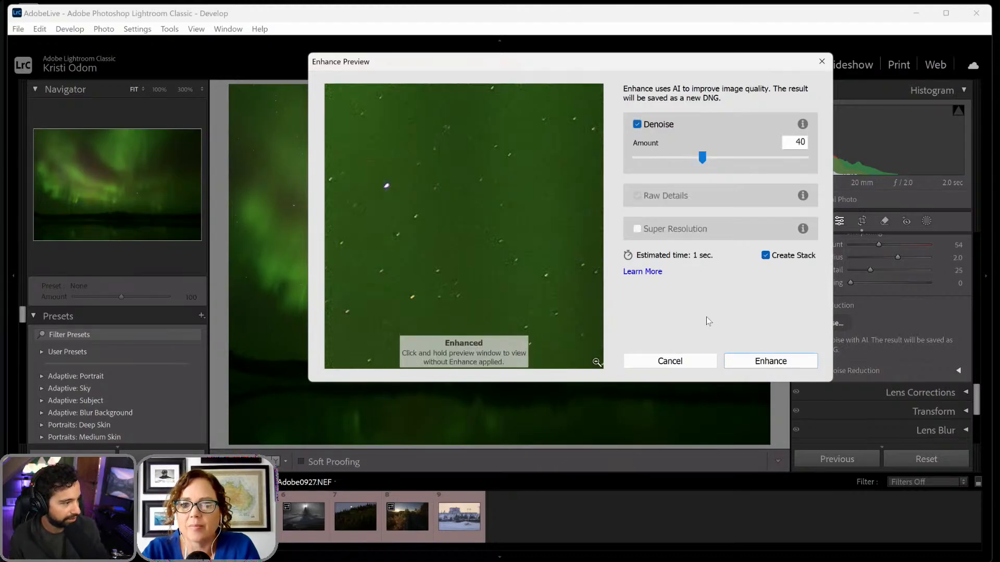
click(759, 360)
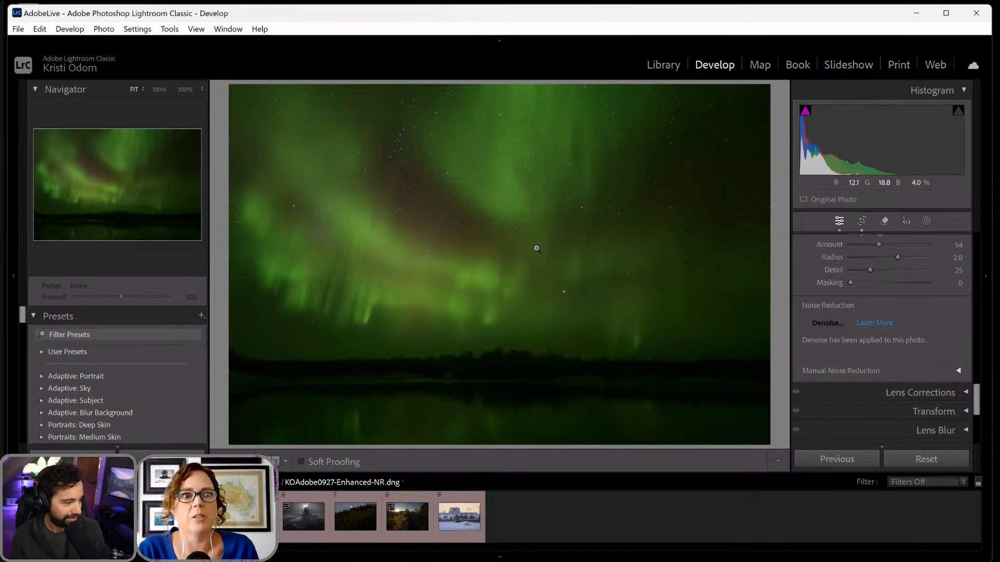
click(484, 238)
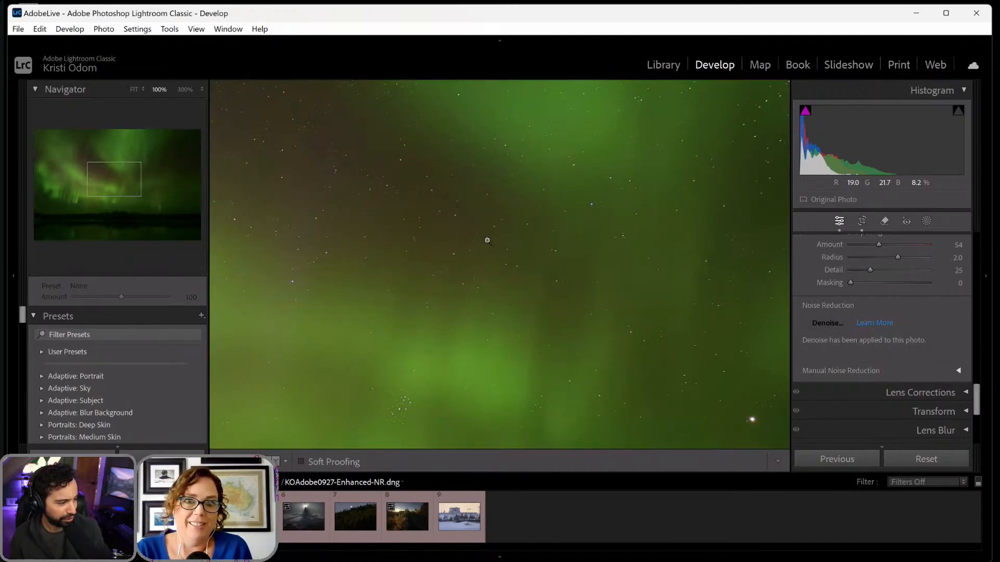
click(485, 238)
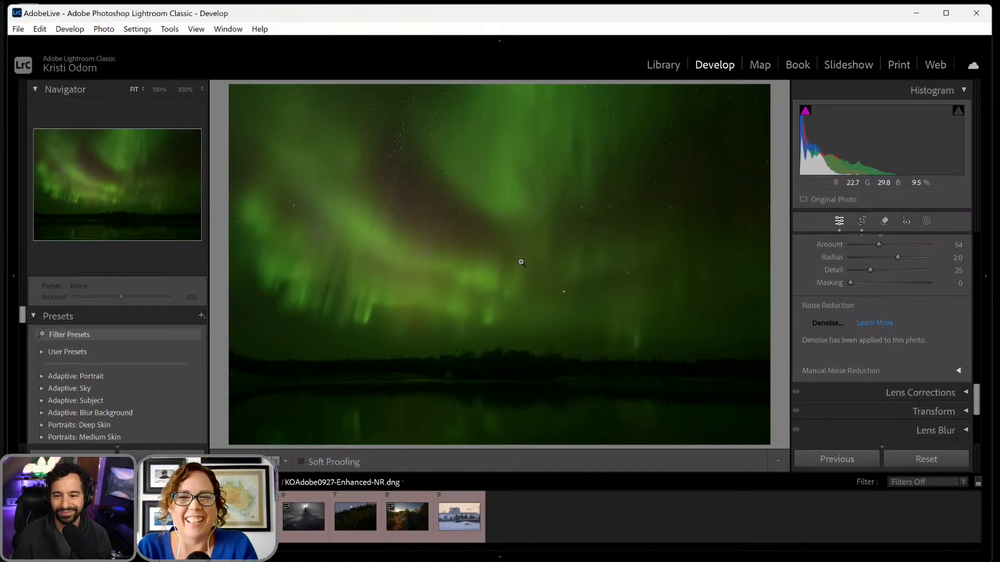
- Create four separate landscape masks for Sky, Vegetation, Water and Natural Ground
click(925, 221)
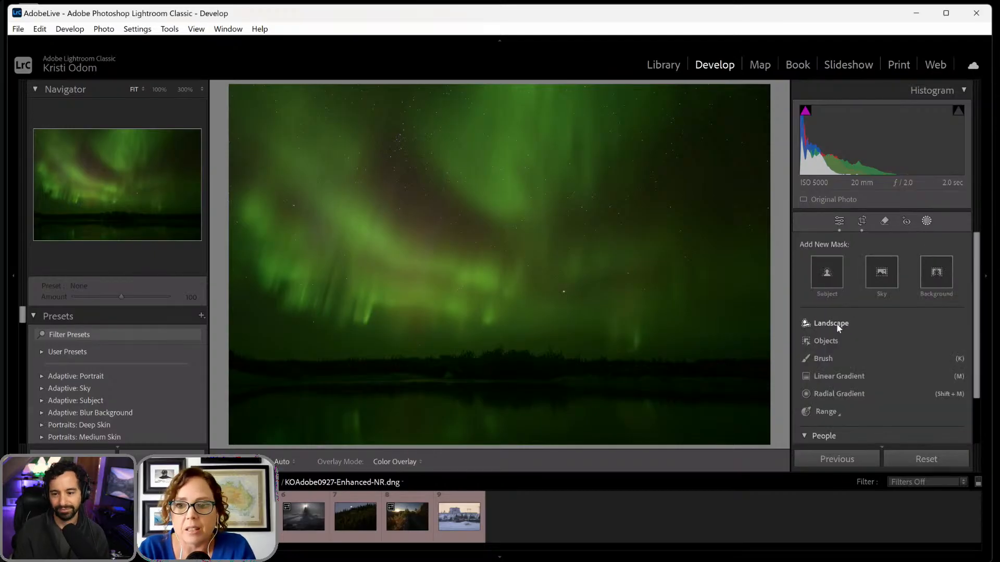
click(832, 324)
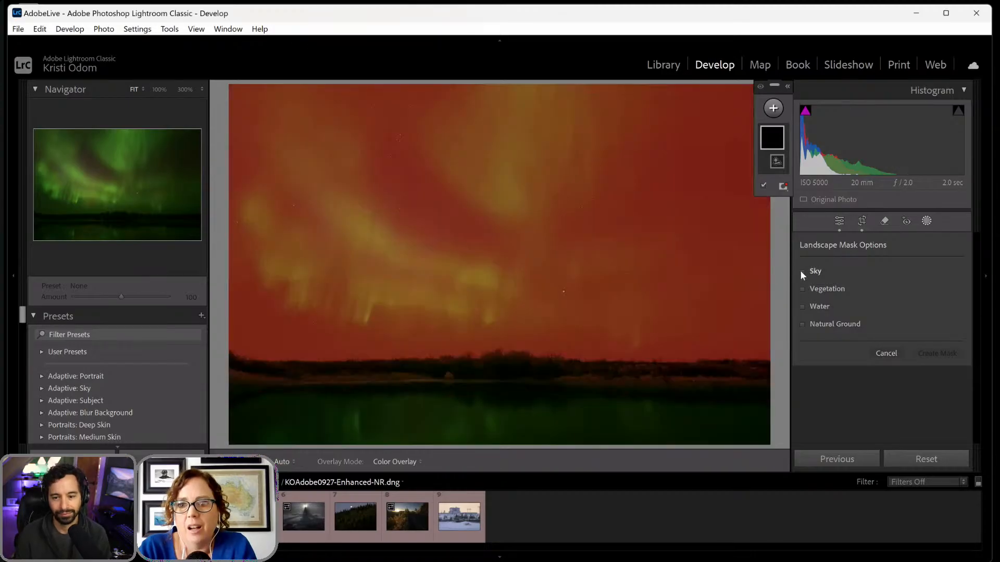
click(802, 270)
click(802, 288)
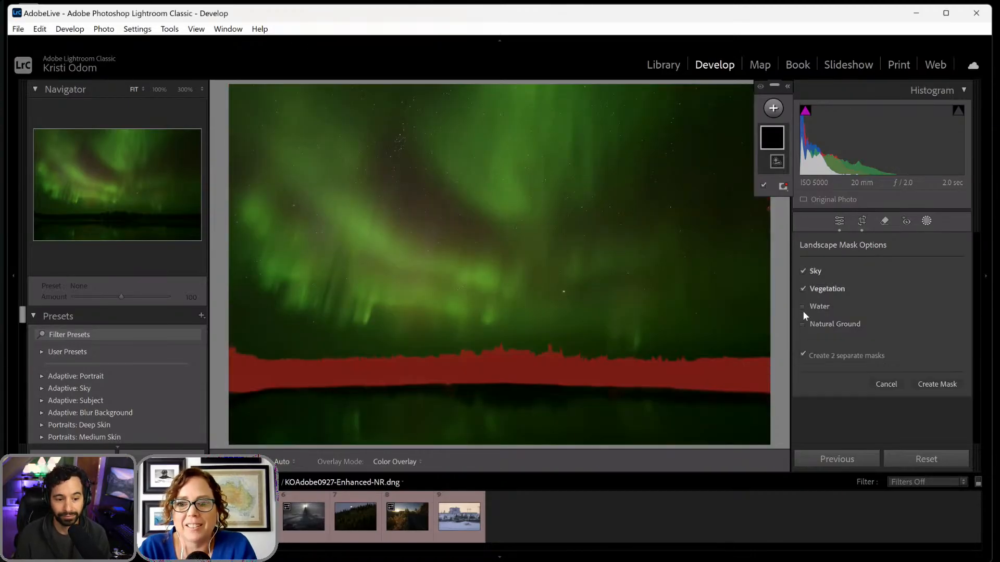
click(802, 308)
click(801, 324)
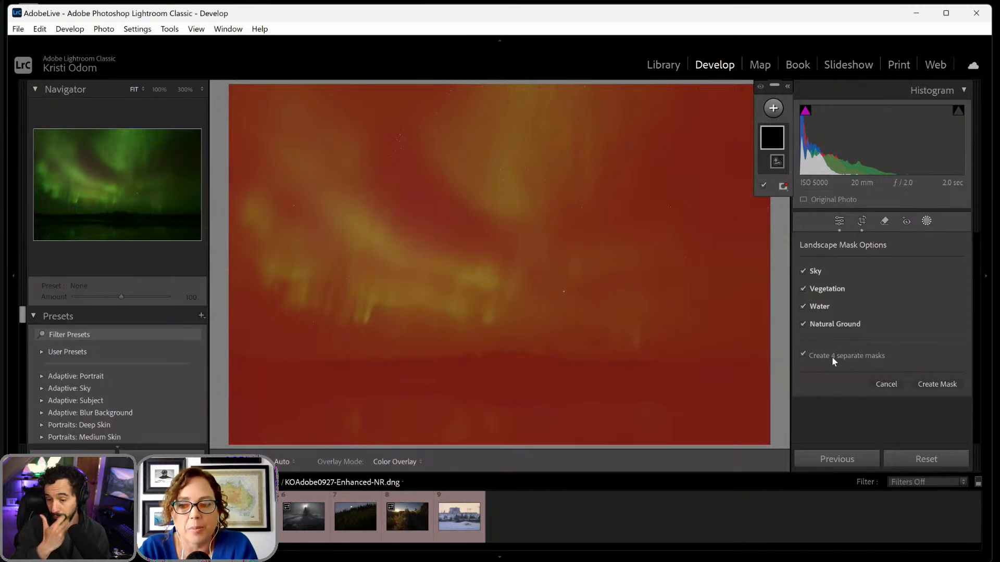
click(942, 384)
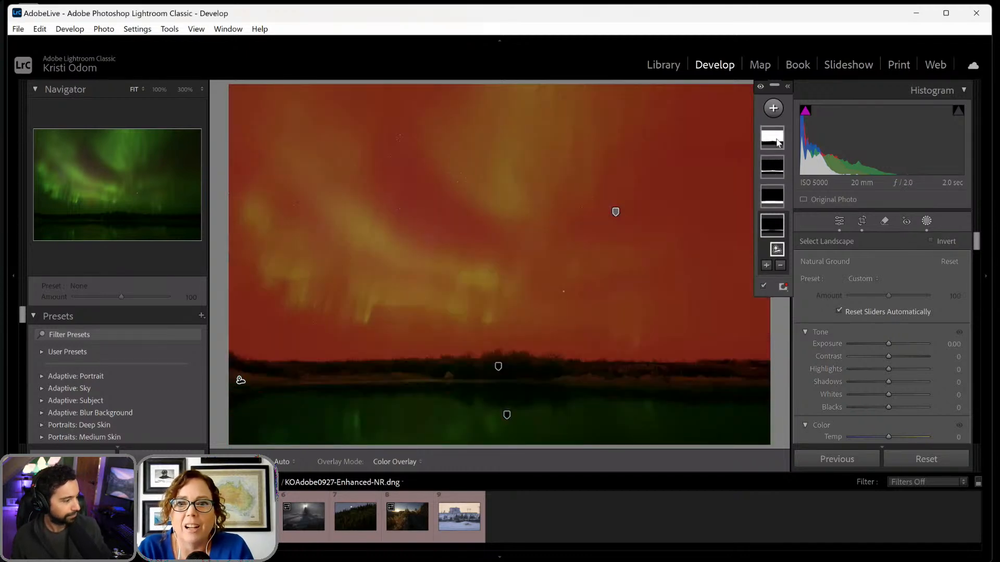
- Adjust the Sky mask by setting Exposure to 0.48, Temp to -74 and Tint to 25
click(773, 138)
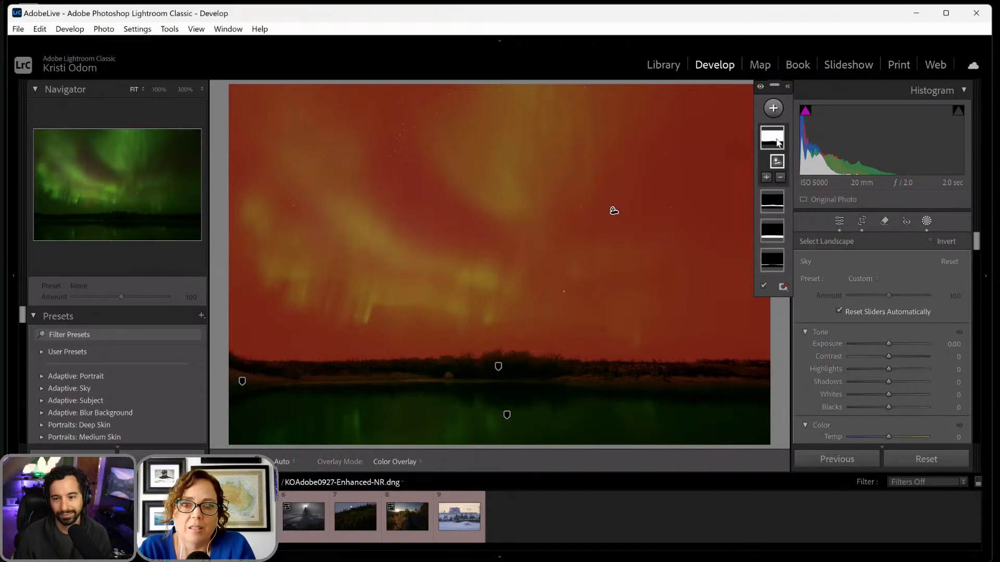
drag(889, 345, 888, 344)
double_click(888, 345)
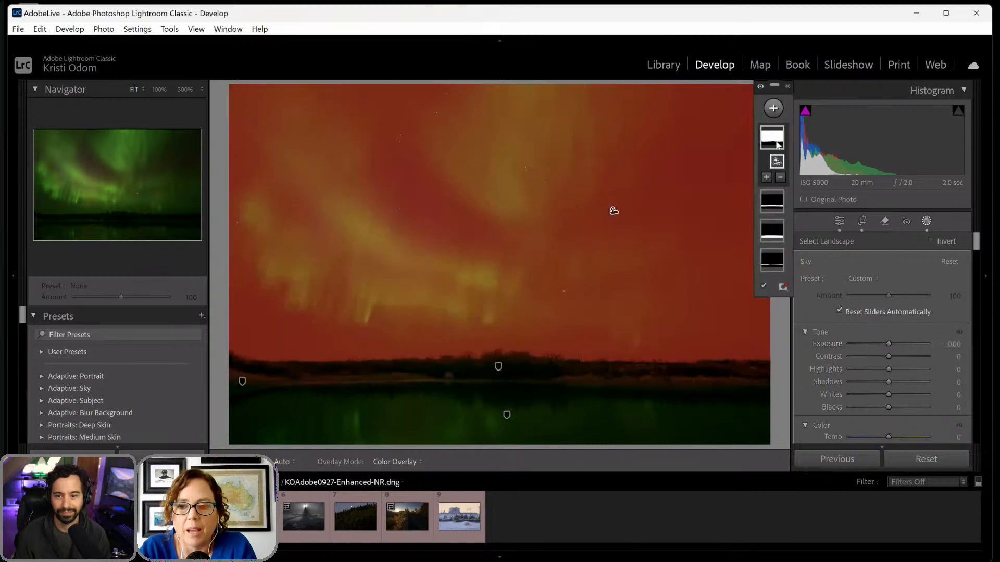
click(777, 146)
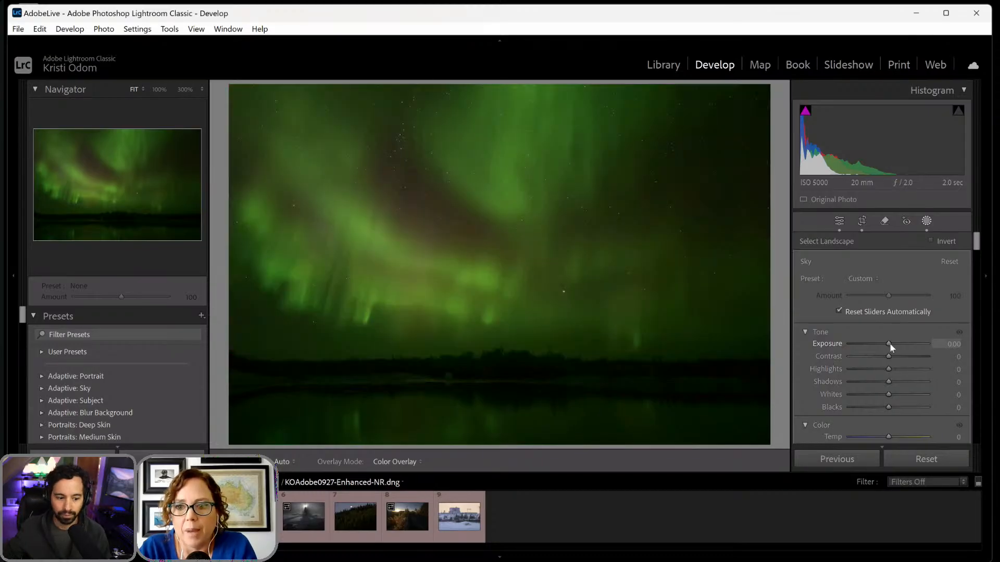
drag(891, 344, 894, 342)
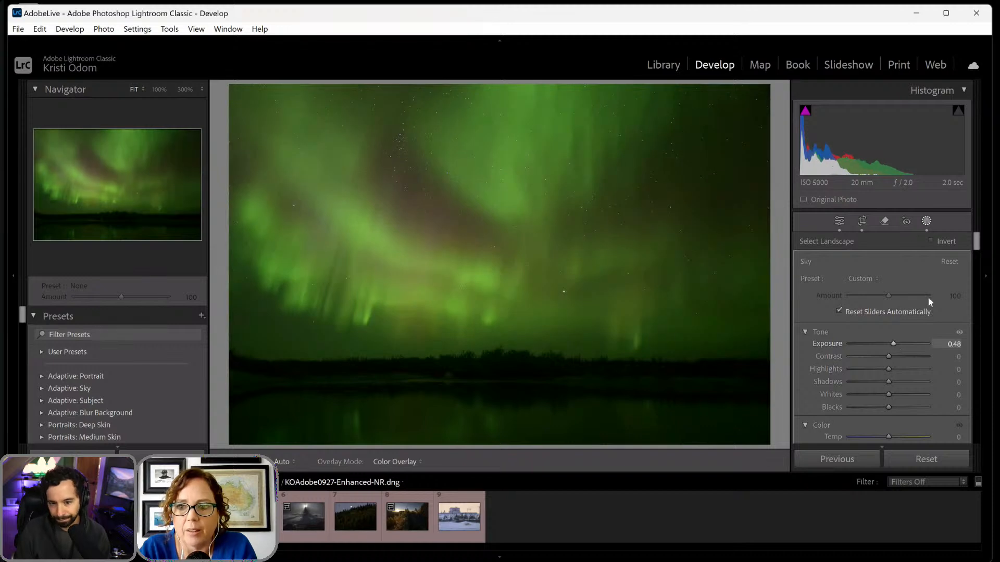
drag(976, 242, 977, 261)
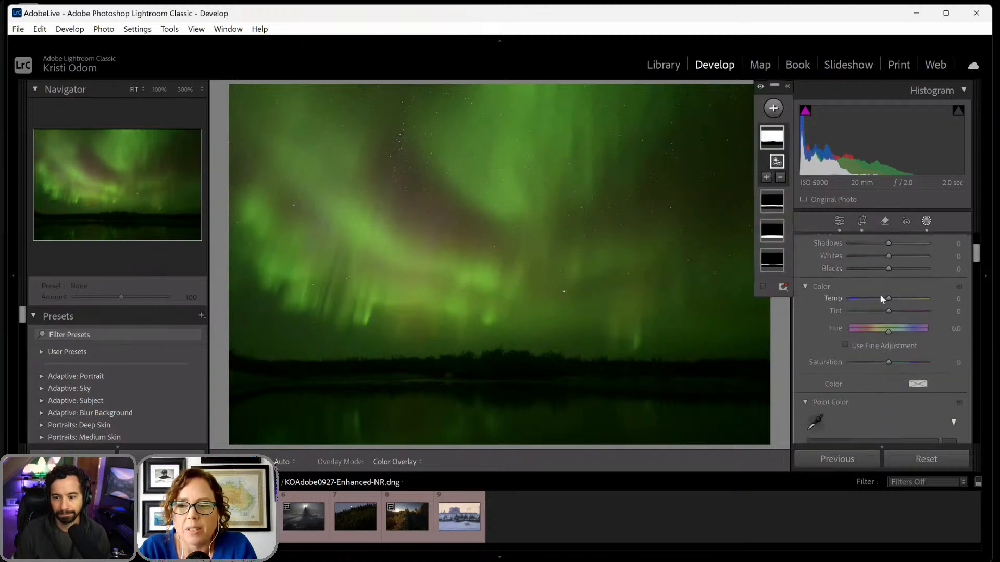
mouse_move(888, 296)
mouse_down()
mouse_move(859, 308)
mouse_move(899, 311)
mouse_up()
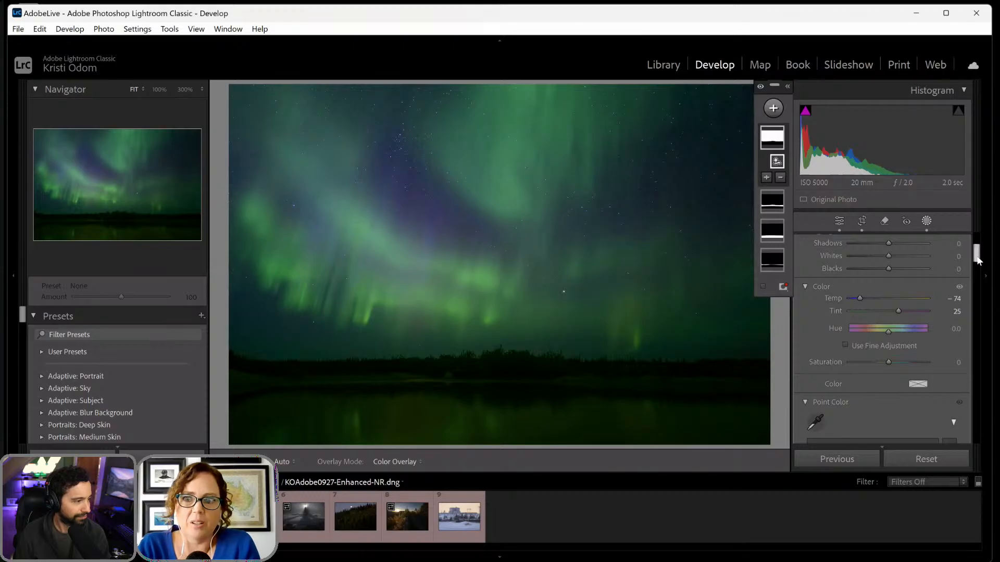
- Set the Sky mask's Saturation to 11 and its Contrast to 9
mouse_move(977, 260)
mouse_down()
mouse_move(976, 324)
mouse_move(965, 257)
mouse_up()
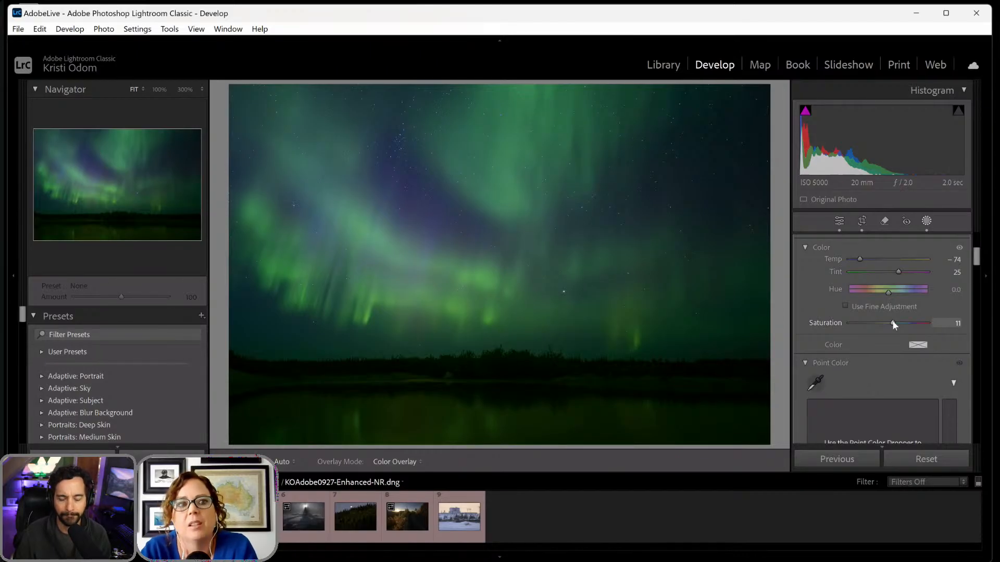
drag(977, 264, 978, 234)
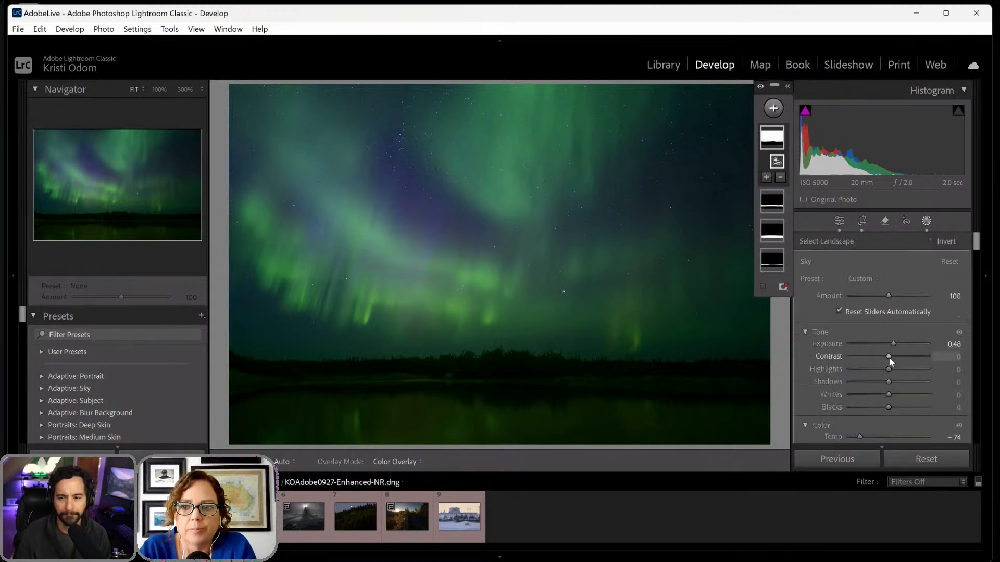
drag(888, 357, 894, 358)
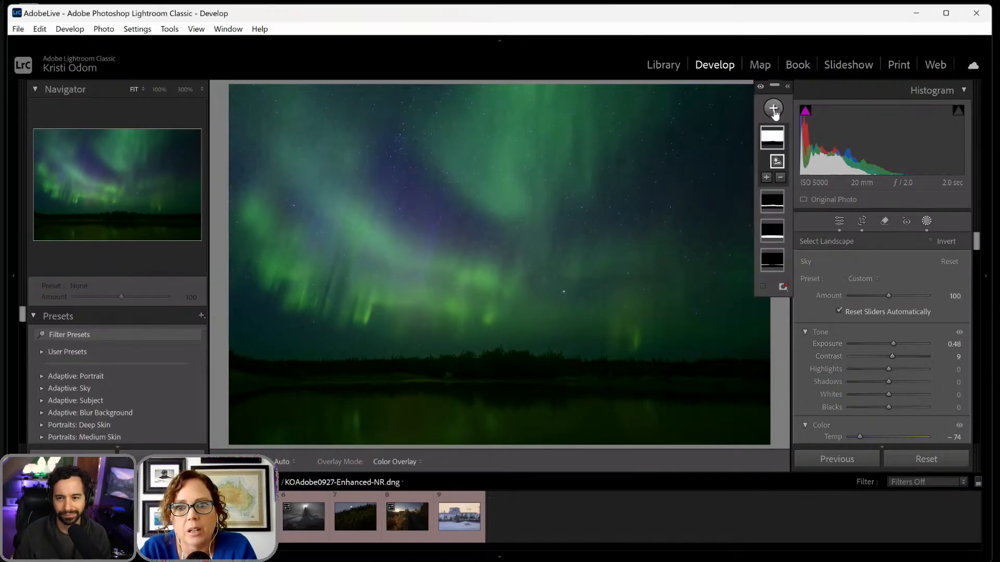
- Create a Color Range mask by sampling the bright green at the lower edge of the aurora
click(774, 109)
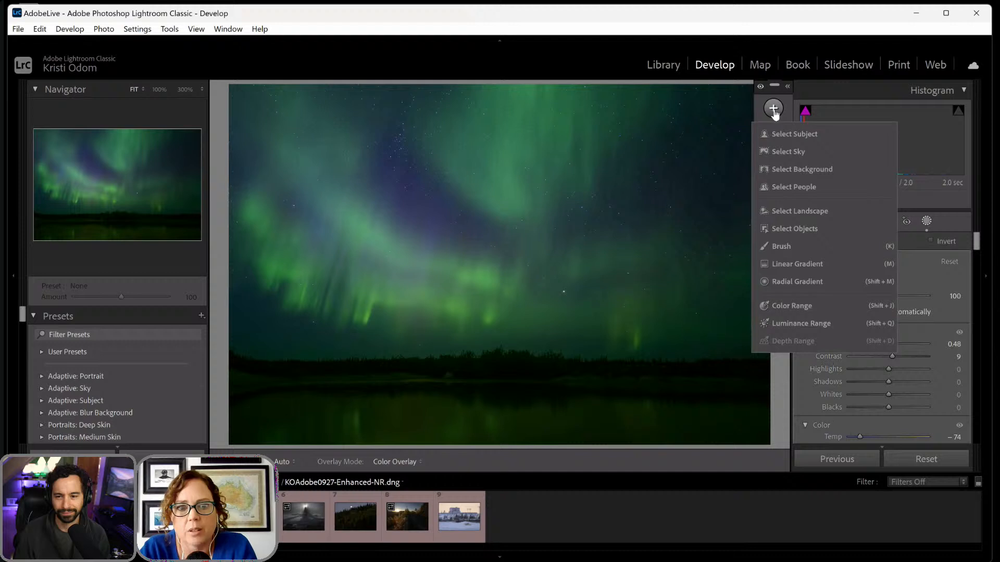
click(785, 306)
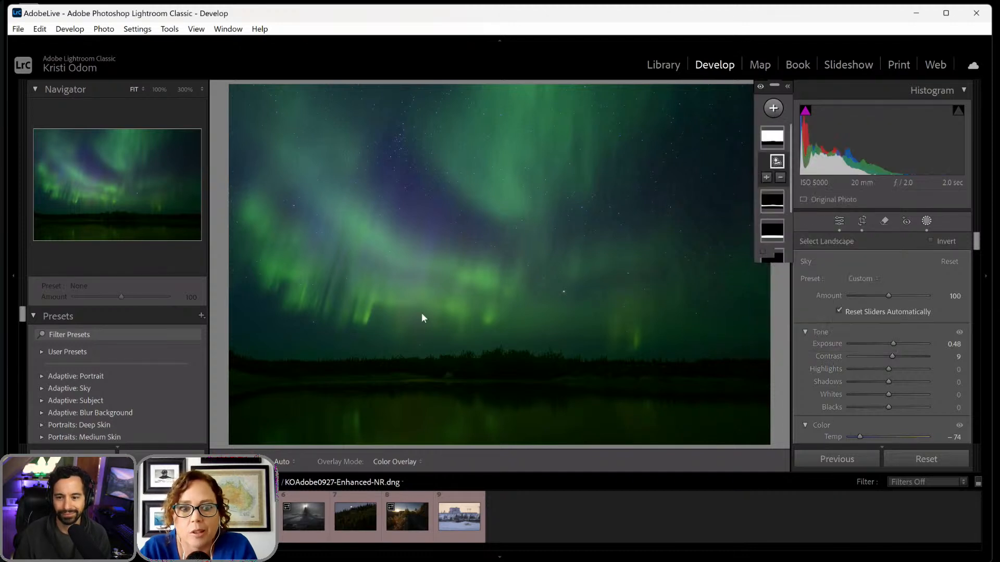
click(367, 314)
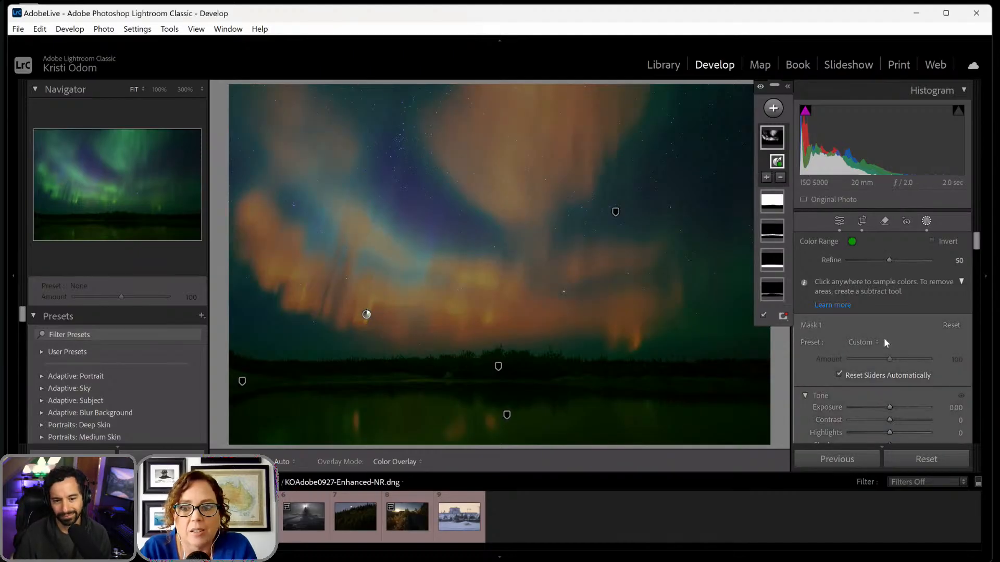
- Set the Saturation of the aurora's Color Range mask to -13
scroll(877, 370, down, 5)
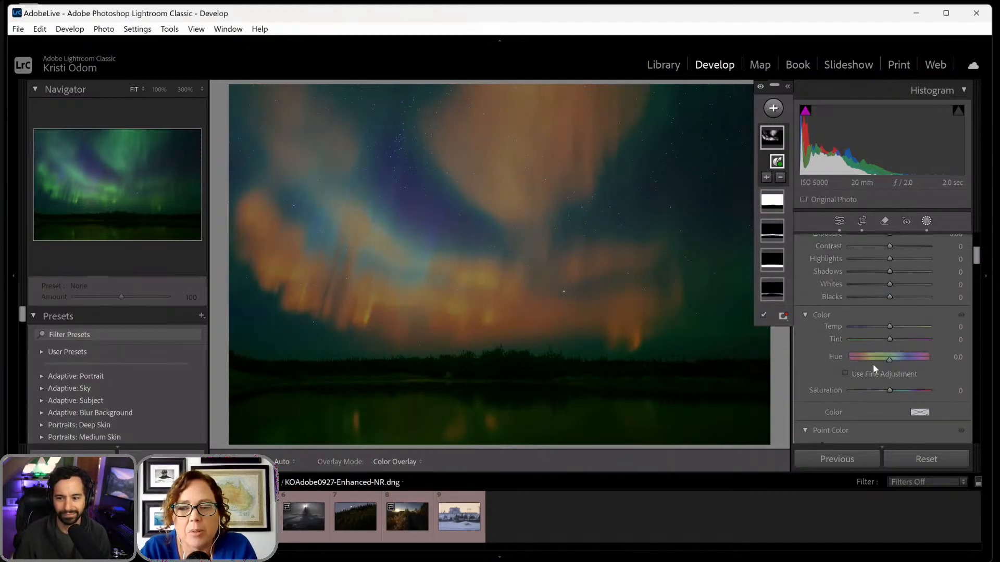
scroll(873, 367, down, 8)
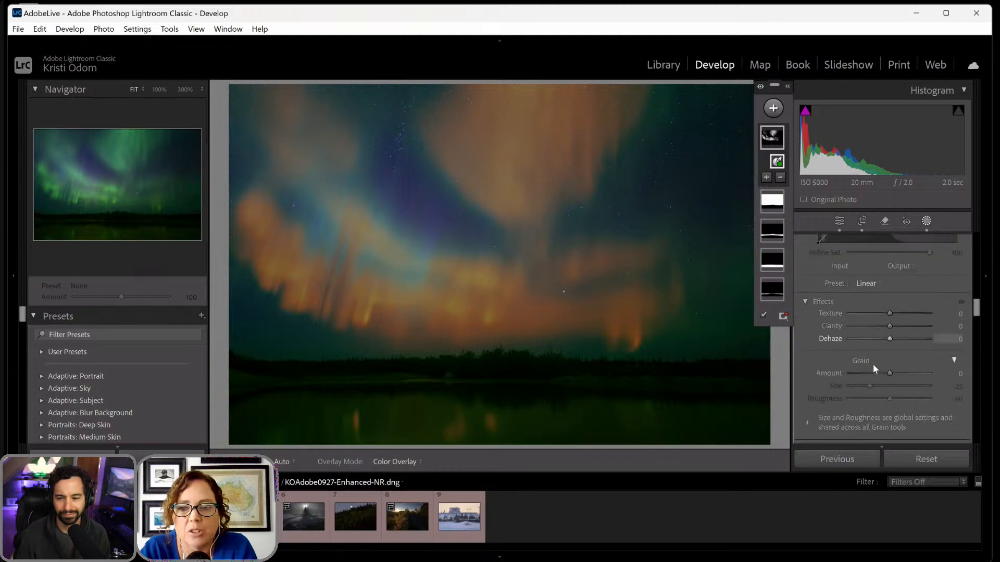
scroll(873, 366, up, 5)
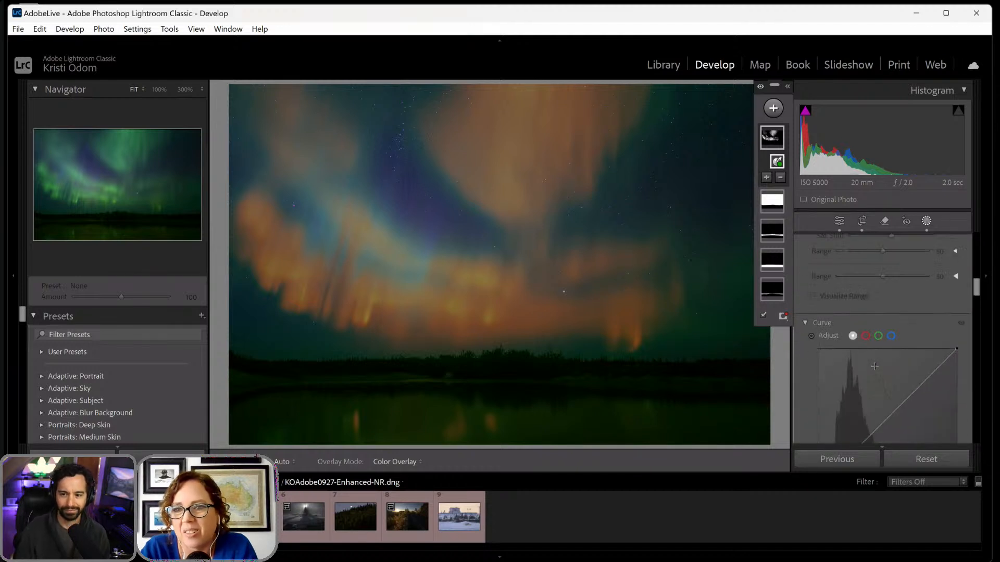
scroll(873, 365, up, 6)
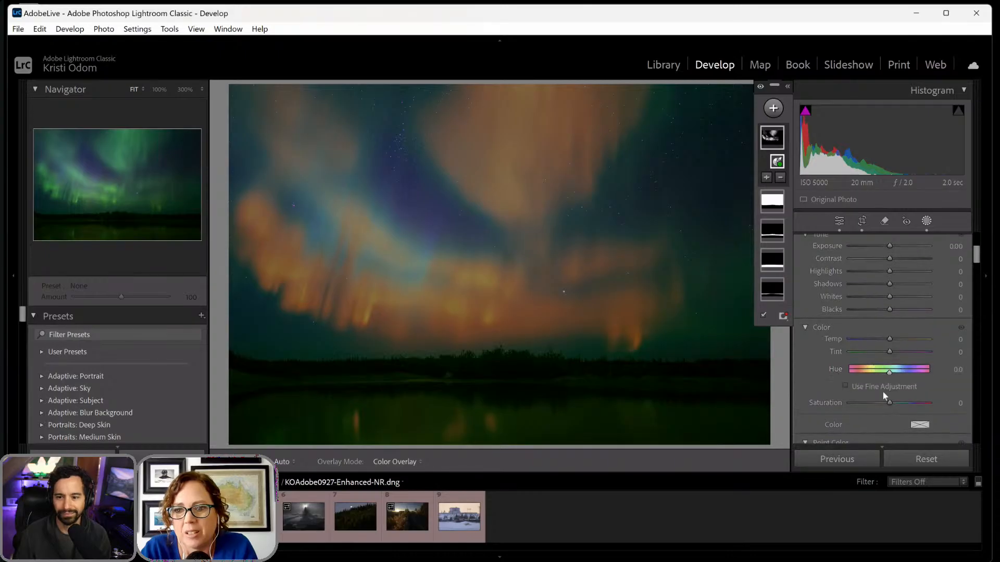
drag(888, 401, 883, 405)
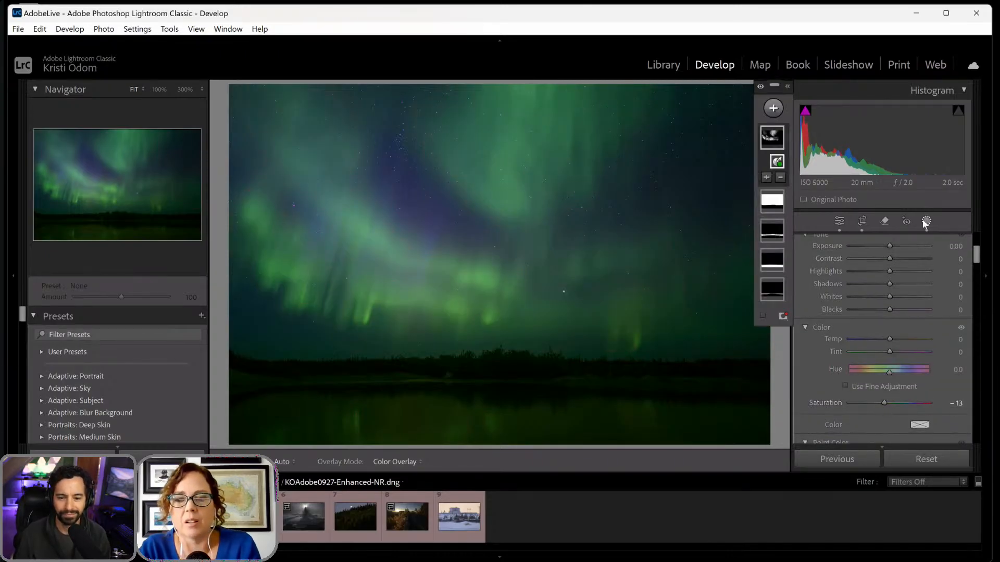
- Darken the tree line by setting Blacks to -52 in the Vegetation mask
click(773, 238)
scroll(875, 338, down, 3)
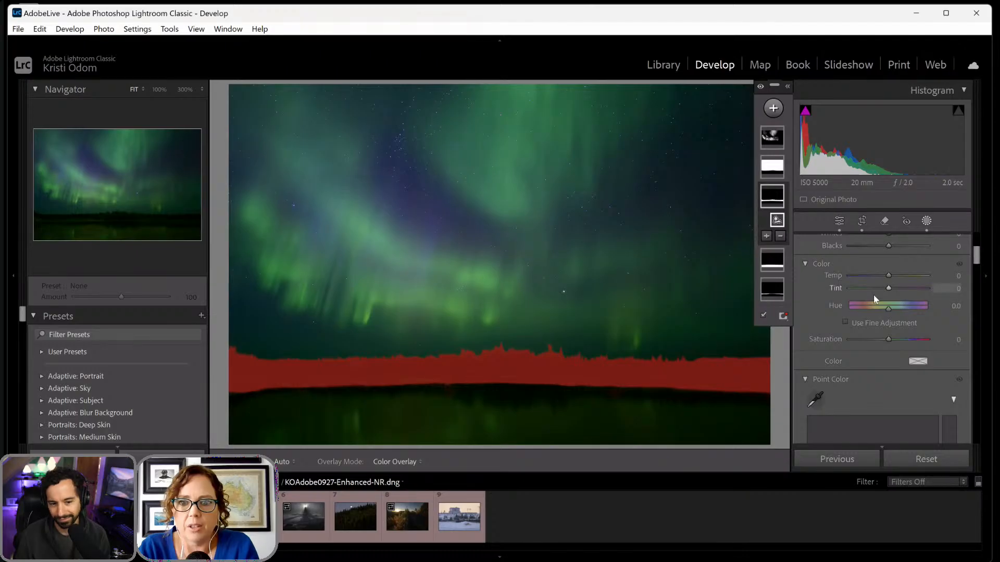
scroll(873, 295, up, 2)
drag(880, 302, 867, 309)
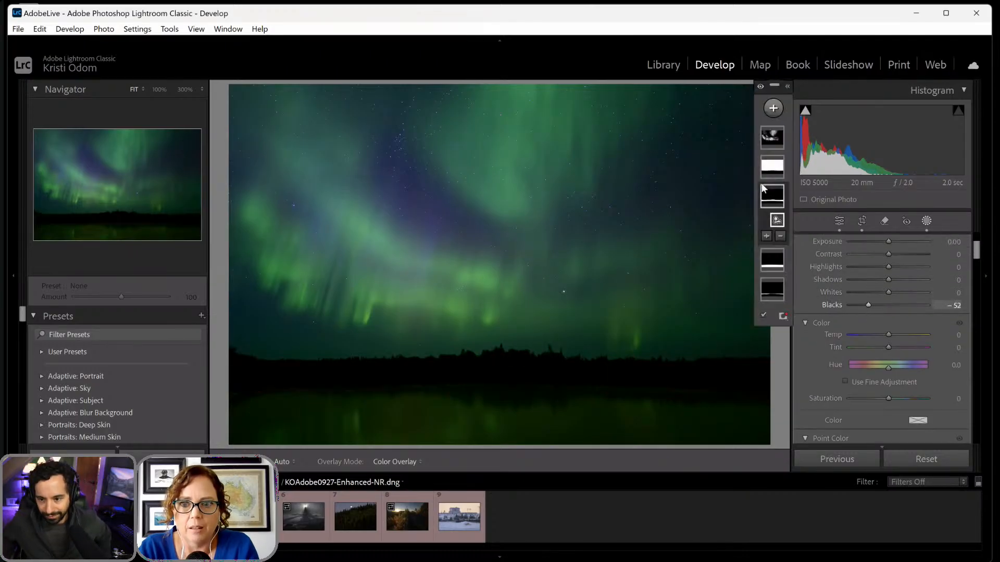
- Darken the shoreline by setting Blacks to -63 in the Natural Ground mask
click(773, 265)
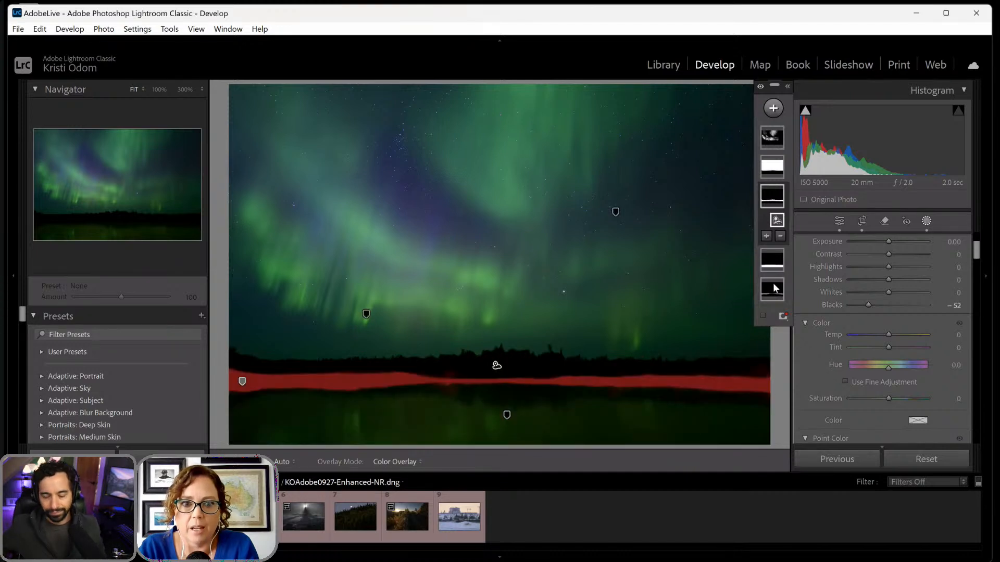
scroll(877, 305, down, 1)
scroll(879, 309, up, 1)
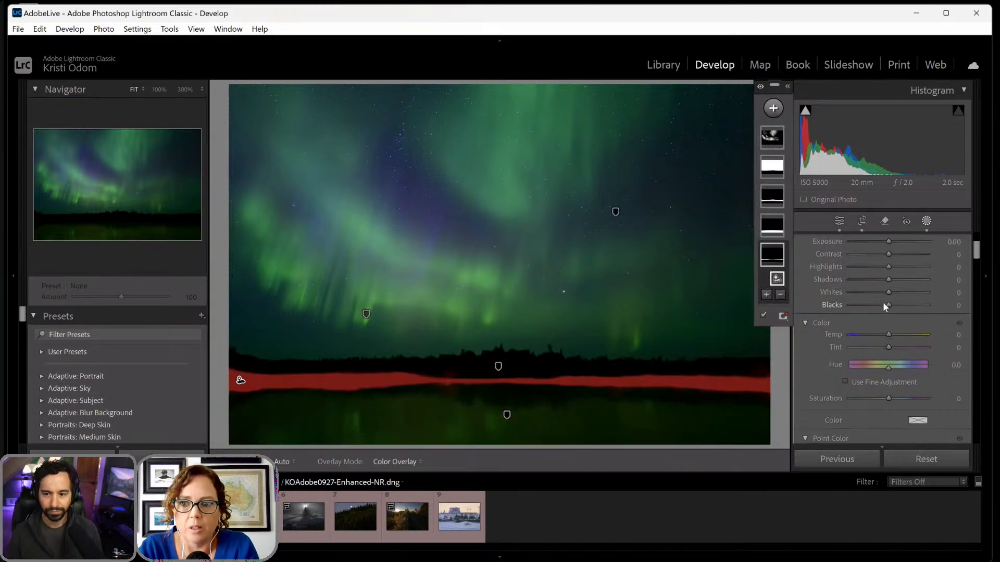
drag(882, 304, 863, 313)
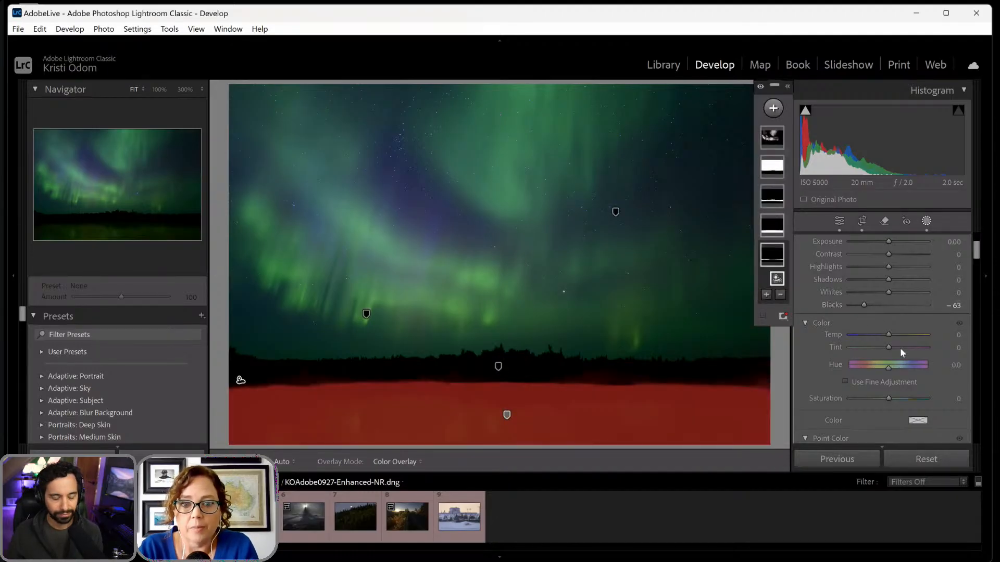
- Raise the Water mask's Exposure slightly, then set its Temp to -63 and Tint to 25
scroll(879, 331, up, 1)
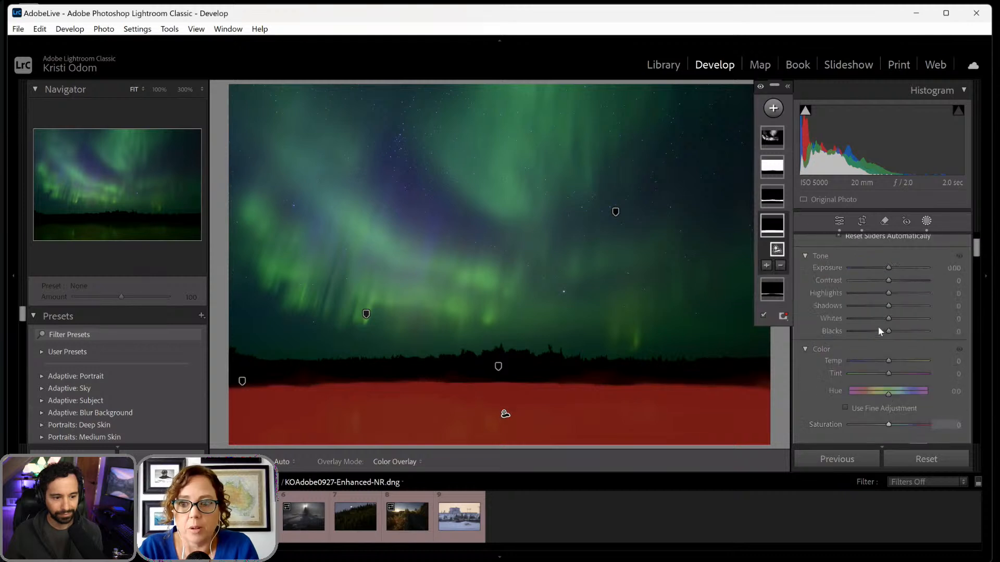
scroll(877, 326, up, 1)
drag(887, 282, 895, 280)
scroll(856, 362, down, 3)
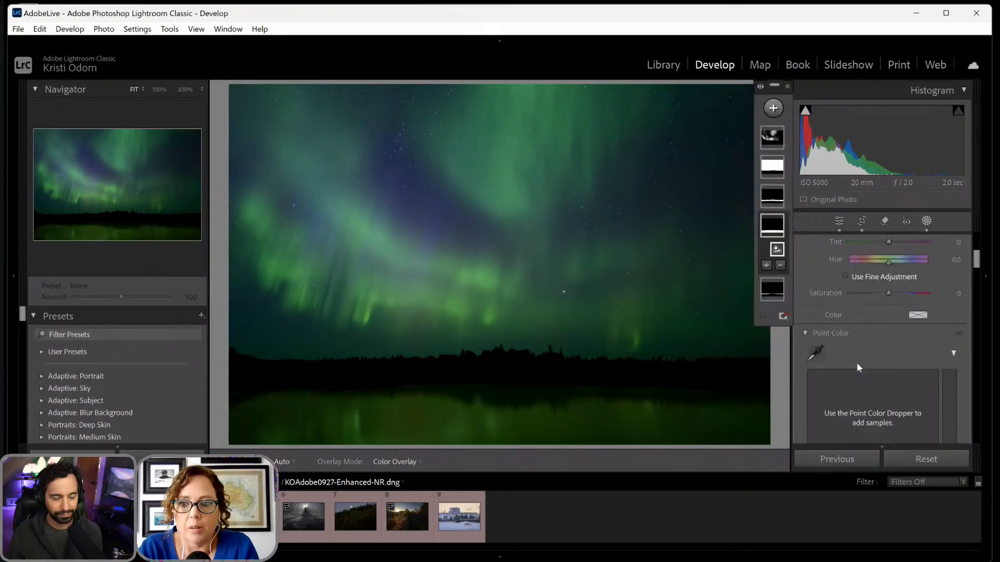
scroll(856, 363, up, 2)
drag(886, 316, 862, 315)
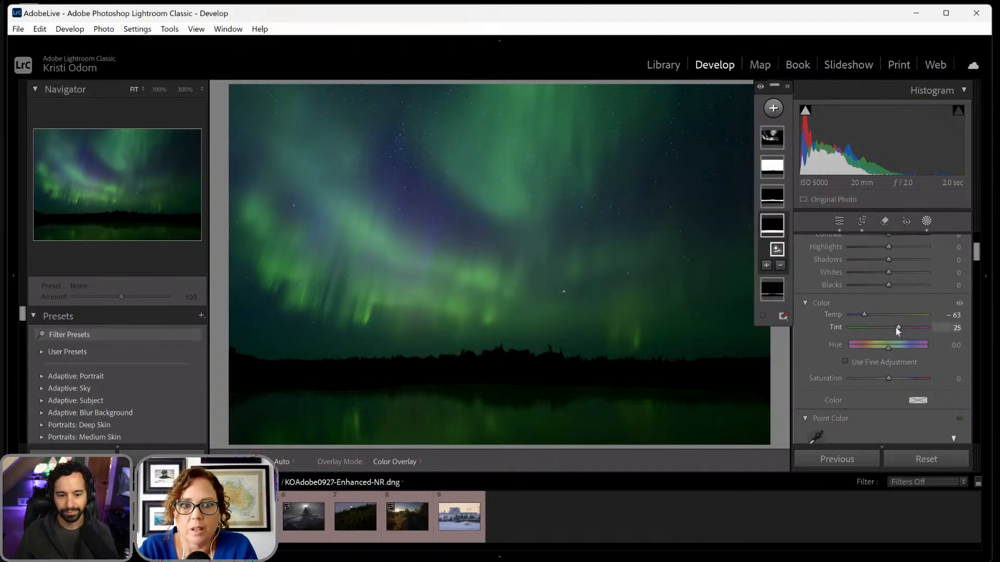
- Darken the photo's edges with a Highlight Priority post-crop vignette of Amount -15
scroll(895, 327, down, 5)
scroll(895, 327, down, 5)
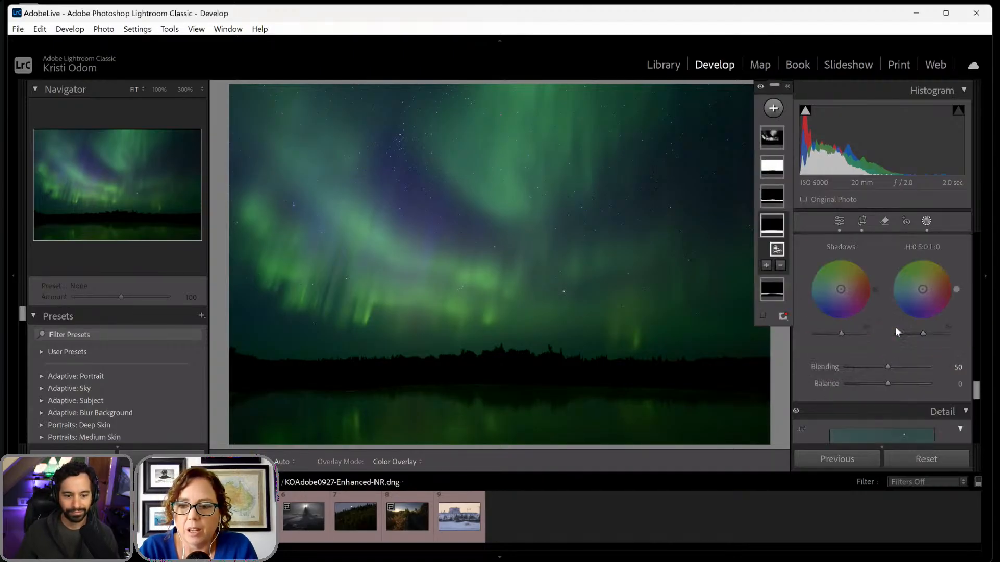
scroll(895, 326, down, 3)
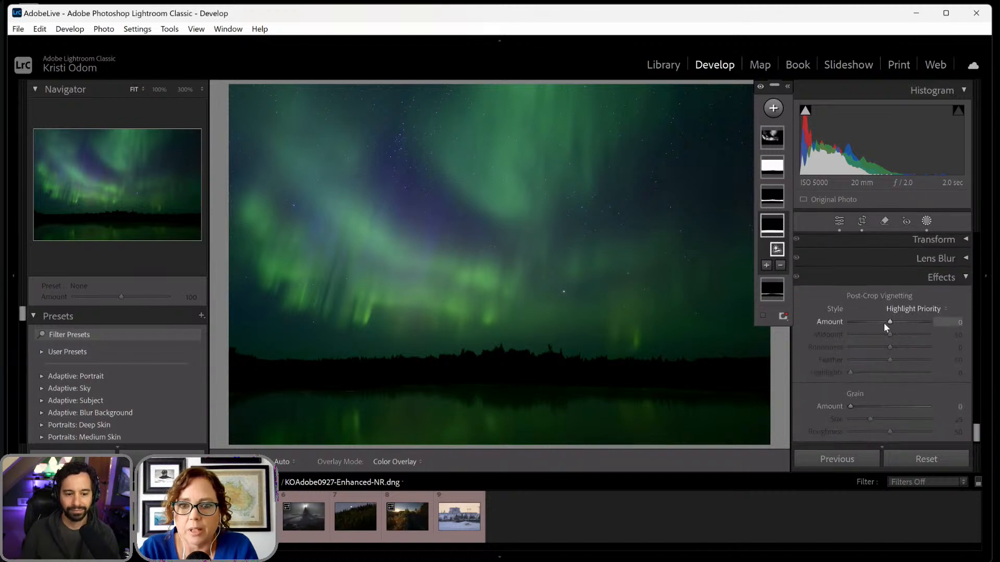
click(882, 323)
drag(882, 323, 884, 323)
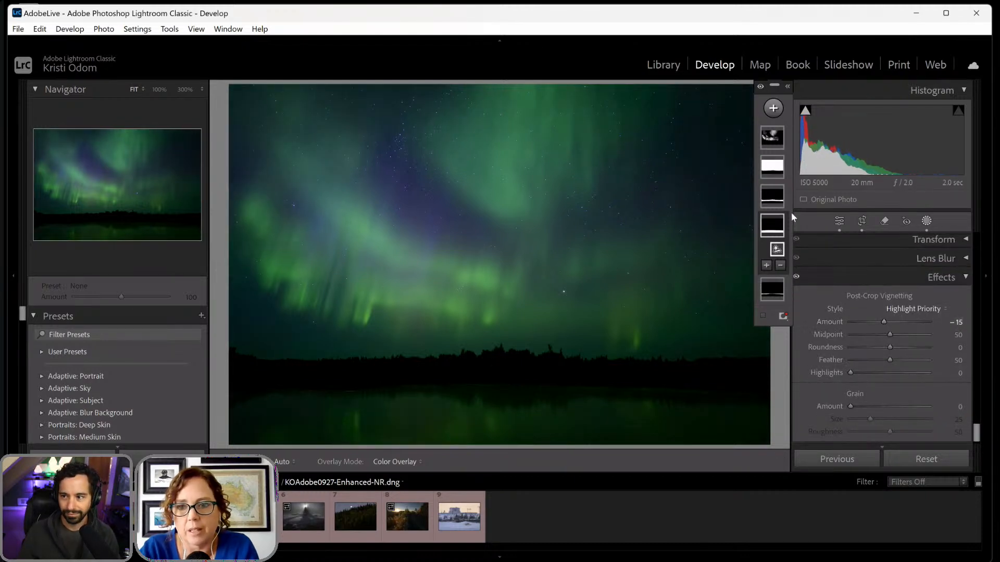
- Leave the masking tool and compare the aurora photo before and after the edits several times
mouse_move(773, 203)
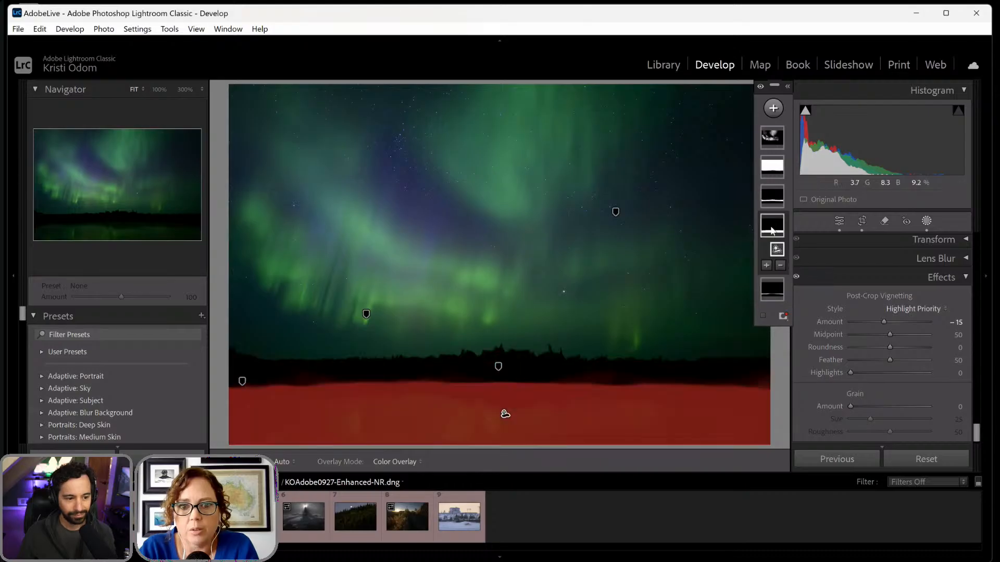
click(771, 229)
click(927, 222)
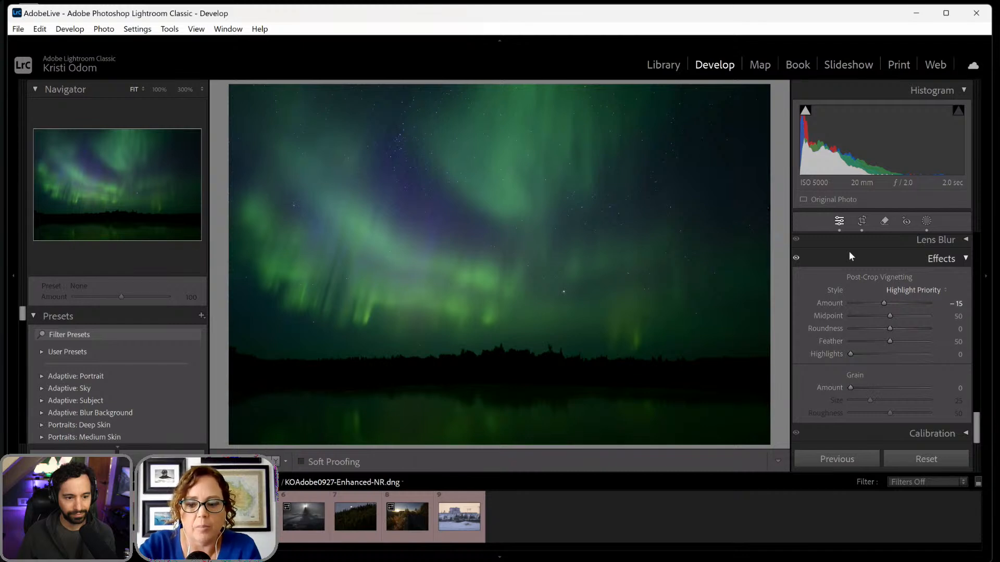
key(backslash)
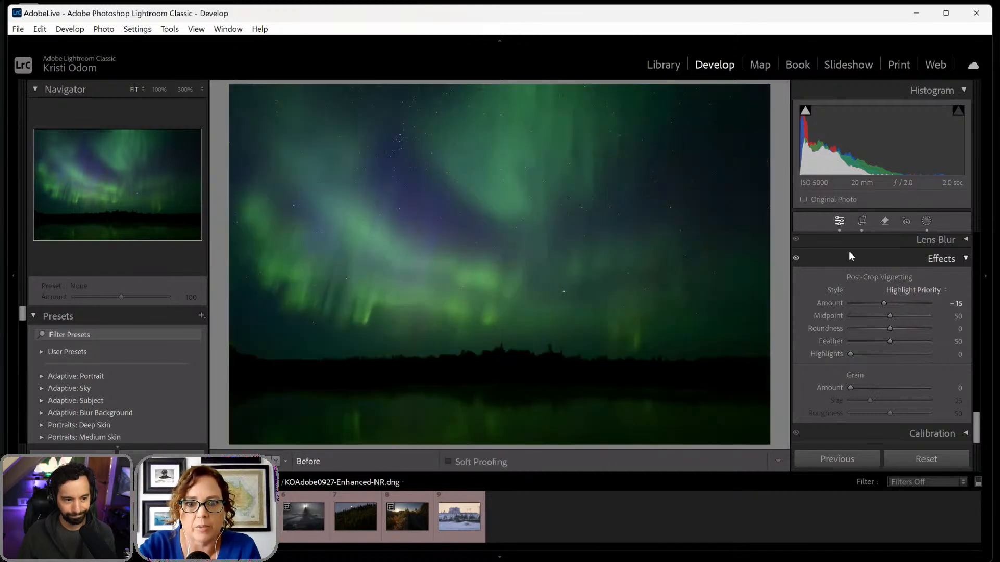
key(backslash)
key(backslash)
key(backslash)
key(backslash)
key(backslash)
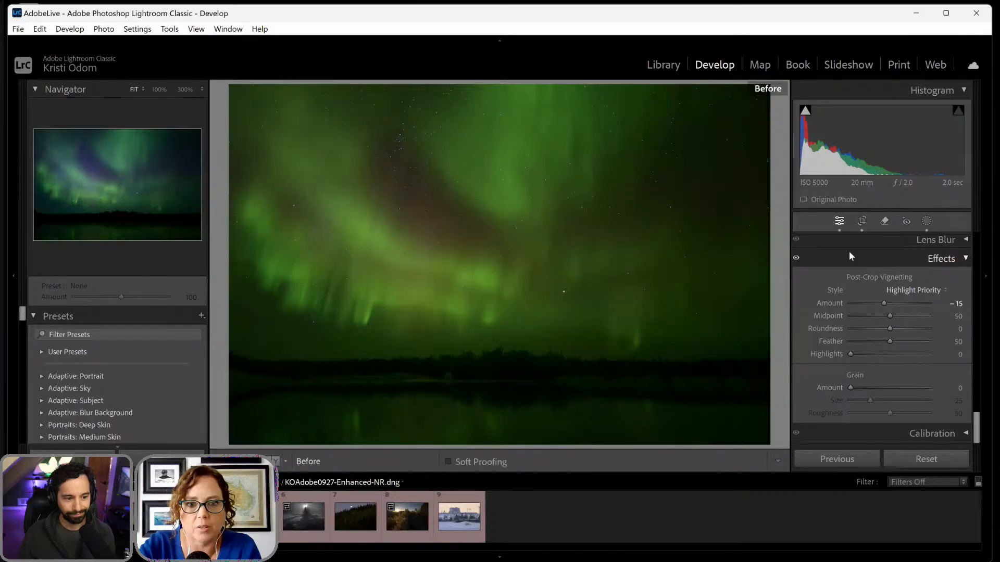
key(backslash)
key(backslash)
key(backslash)
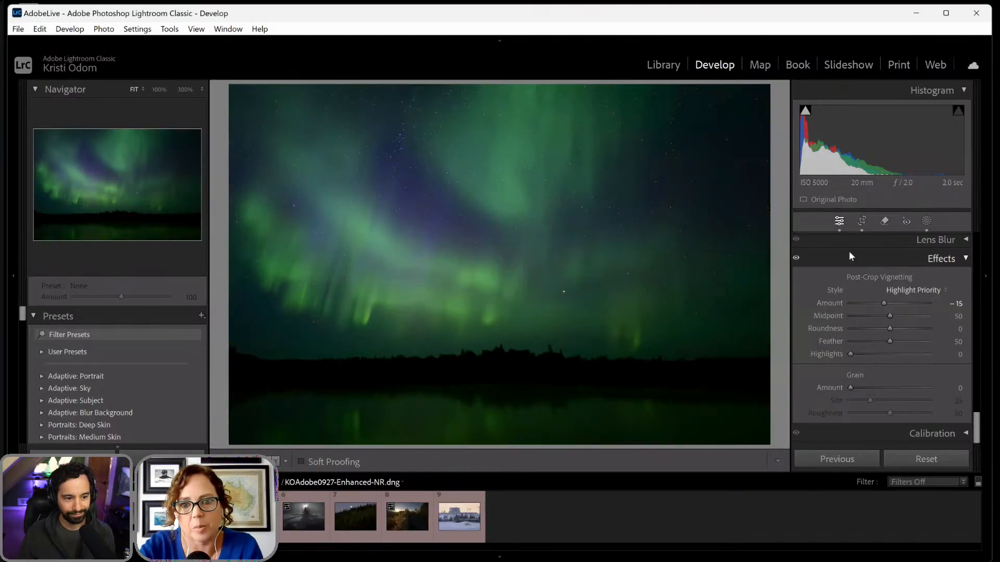
key(backslash)
key(backslash)
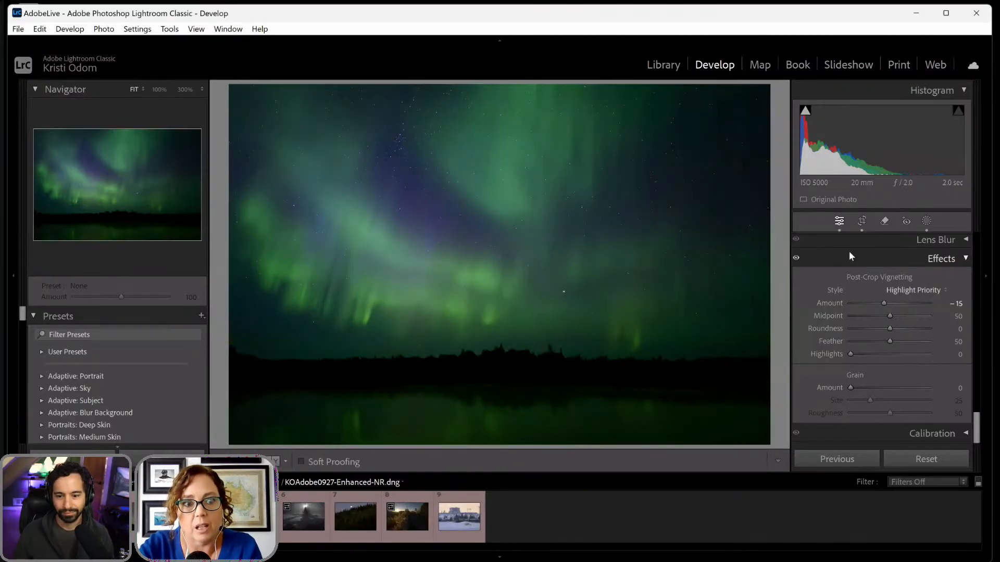
key(backslash)
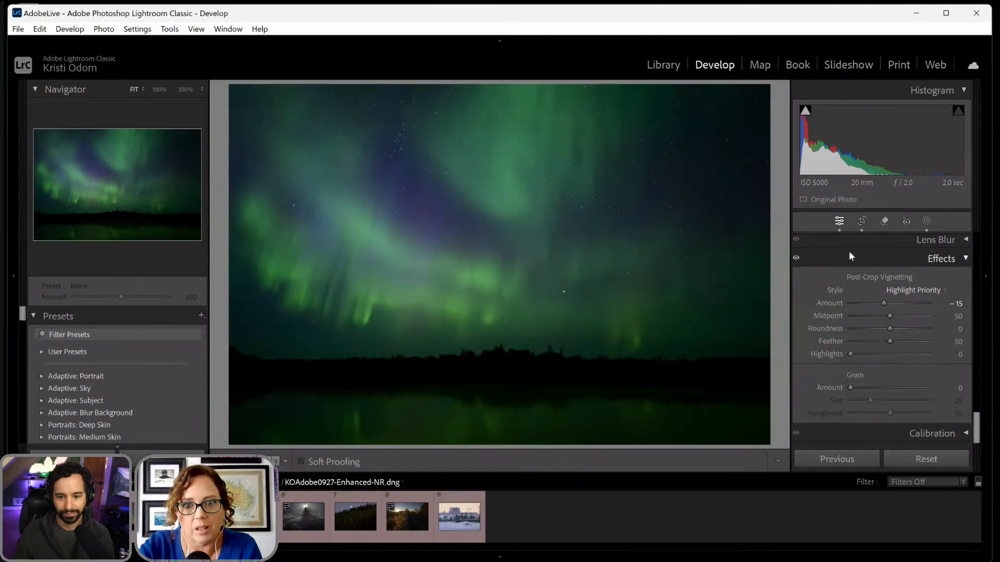
- Add contrast with the tone curve, placing a shadow point at input 11, output 9 and a highlight point at input 221, output 232
click(927, 221)
click(927, 221)
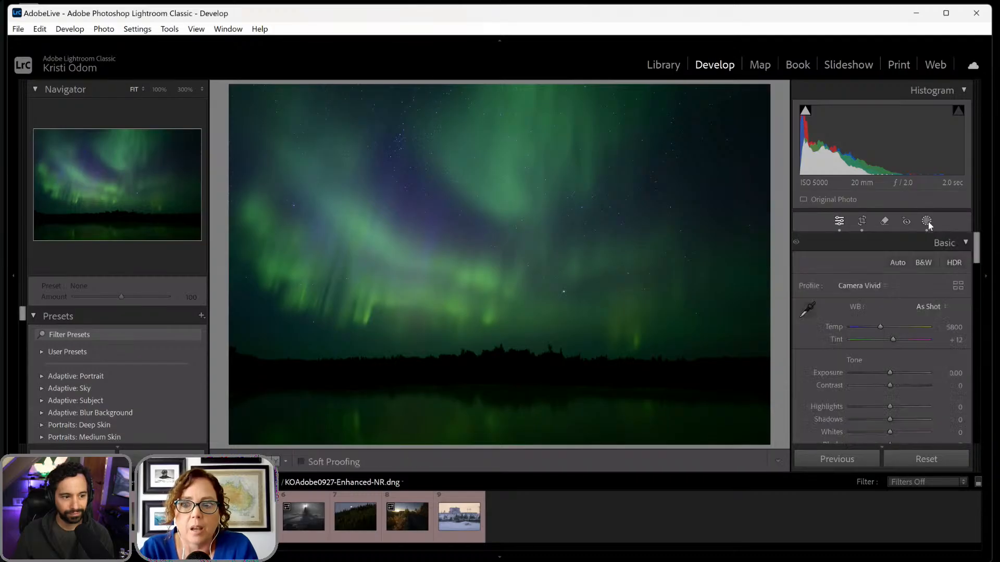
scroll(898, 271, down, 3)
scroll(895, 278, down, 6)
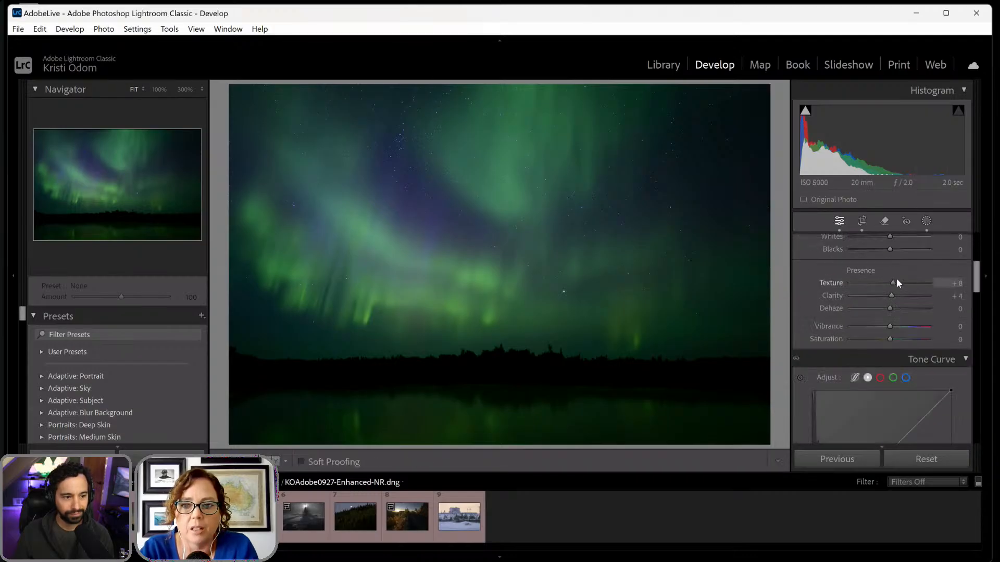
scroll(895, 278, up, 2)
scroll(898, 282, up, 1)
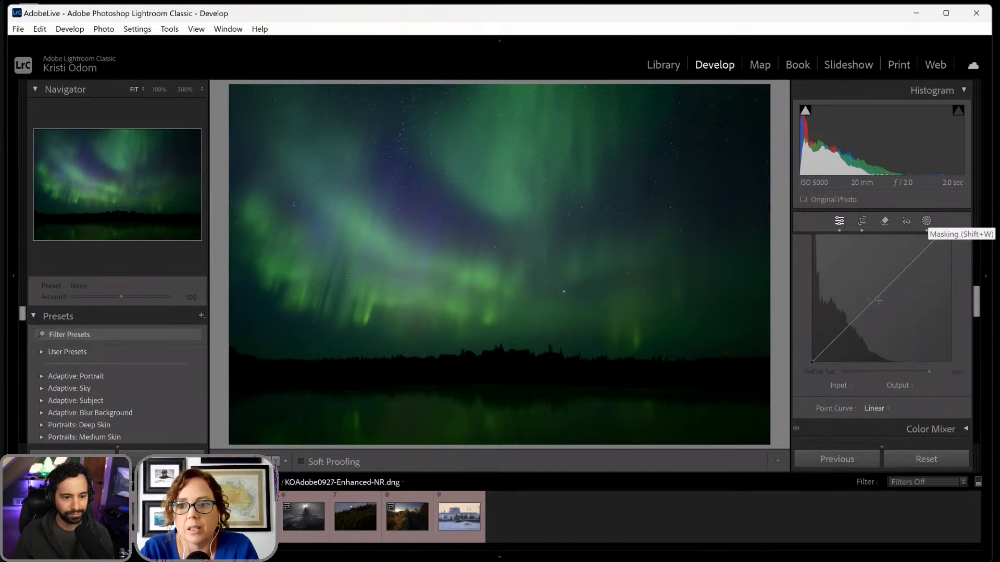
click(817, 359)
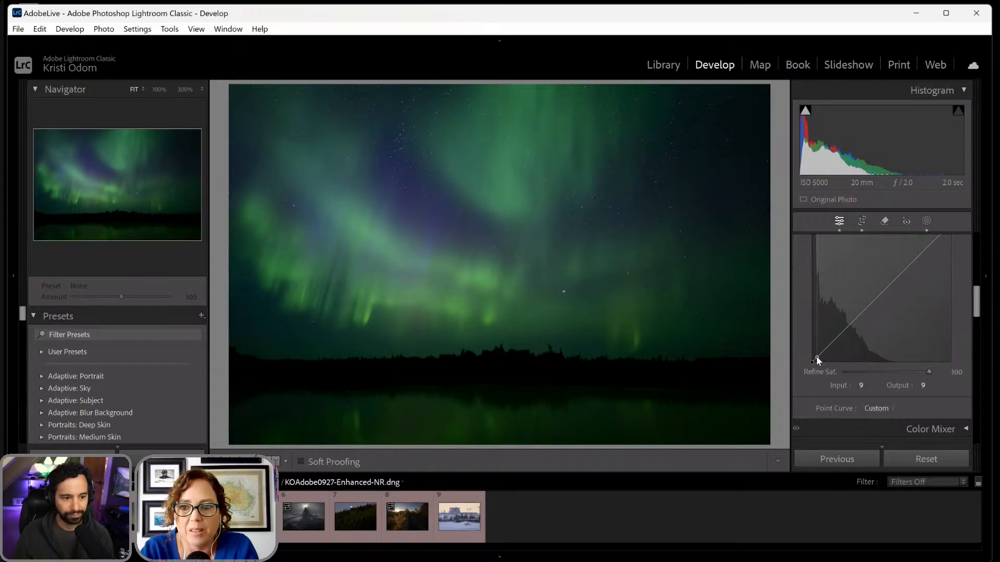
drag(817, 359, 818, 360)
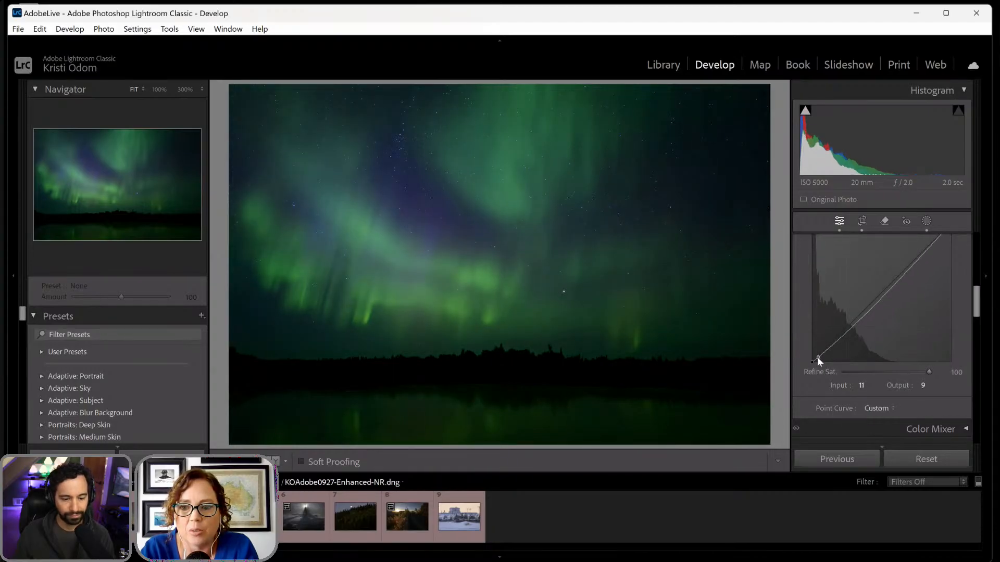
scroll(860, 323, up, 1)
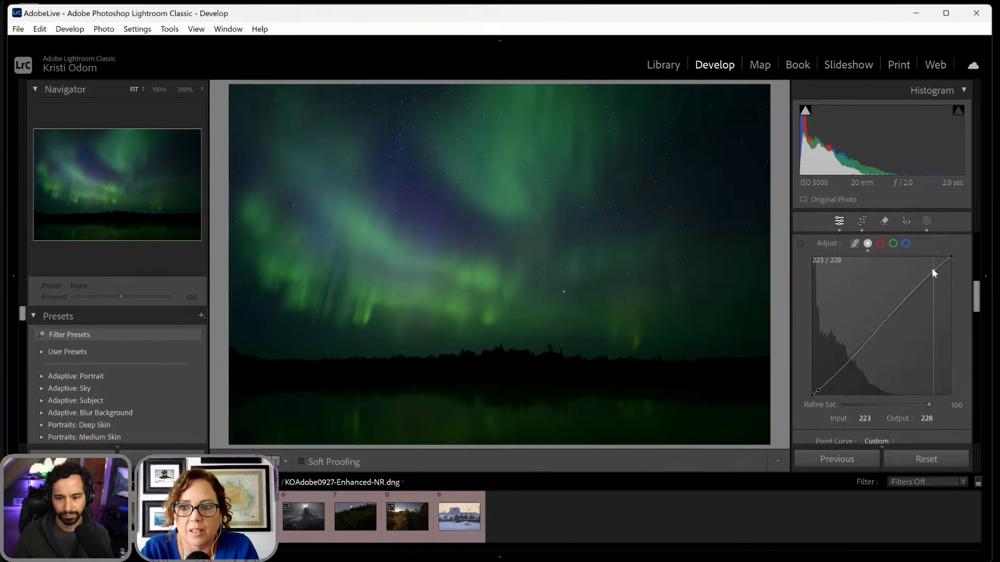
drag(932, 268, 933, 268)
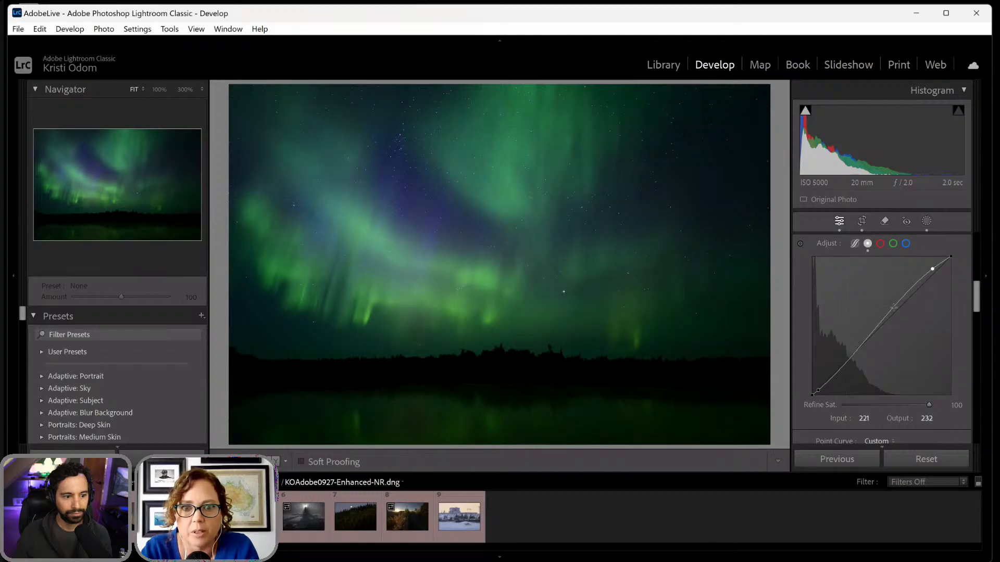
- Raise the overall Exposure to +0.18 and compare the photo before and after the edits
scroll(893, 306, up, 5)
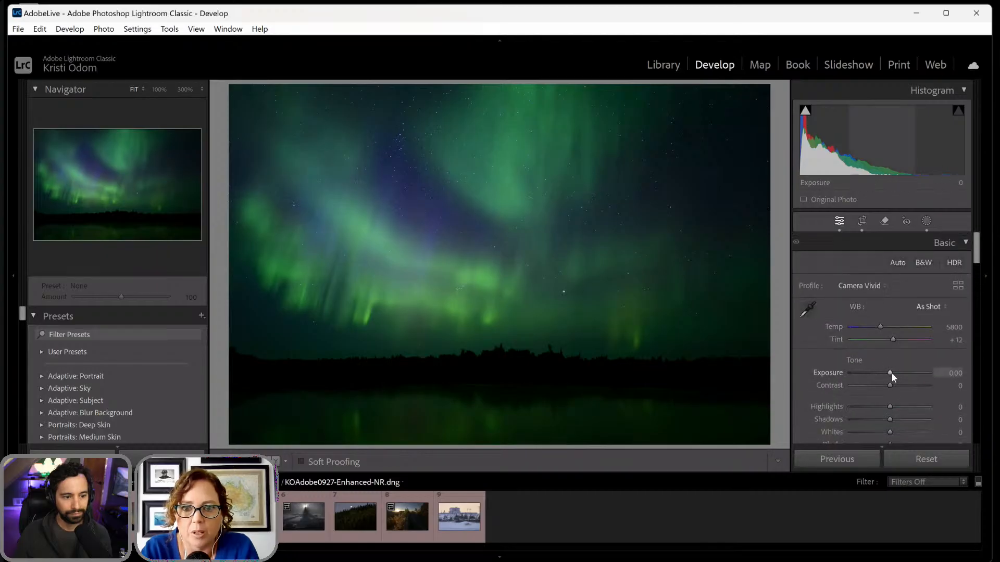
drag(892, 373, 893, 373)
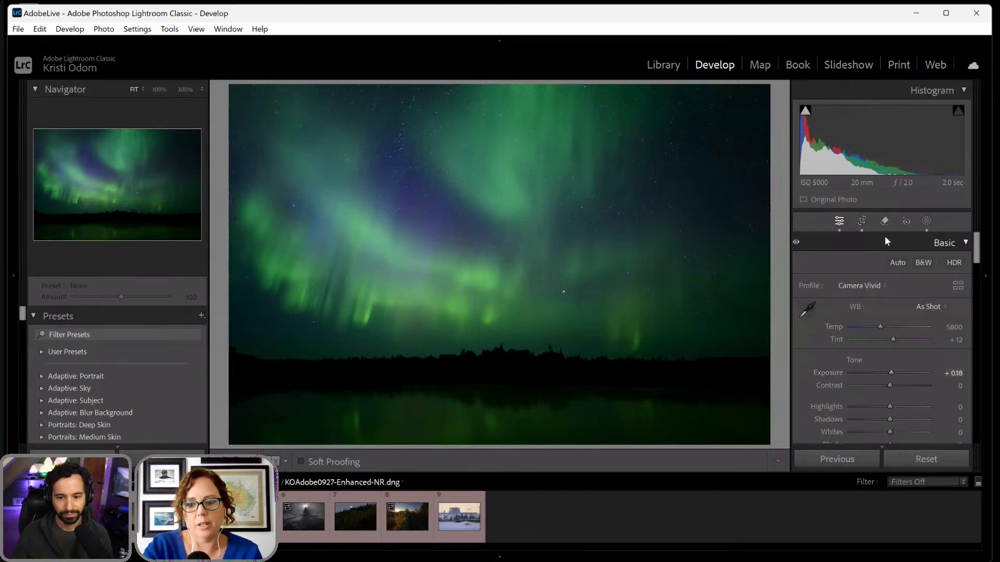
key(backslash)
key(backslash)
key(backslash)
key(backslash)
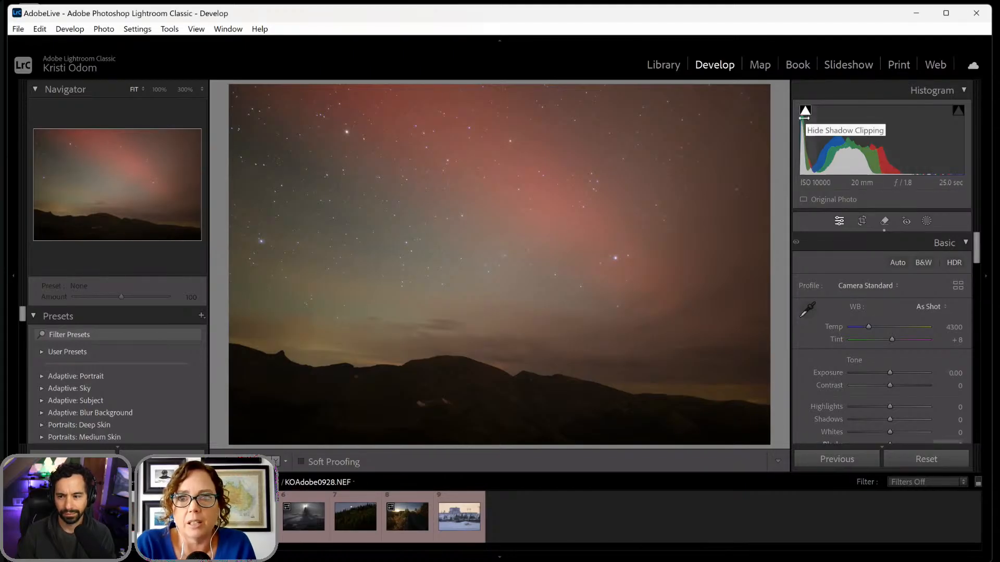
- Create two separate Landscape masks for the Sky and Mountains in KOAdobe0928.NEF, then leave the masking tool
click(806, 112)
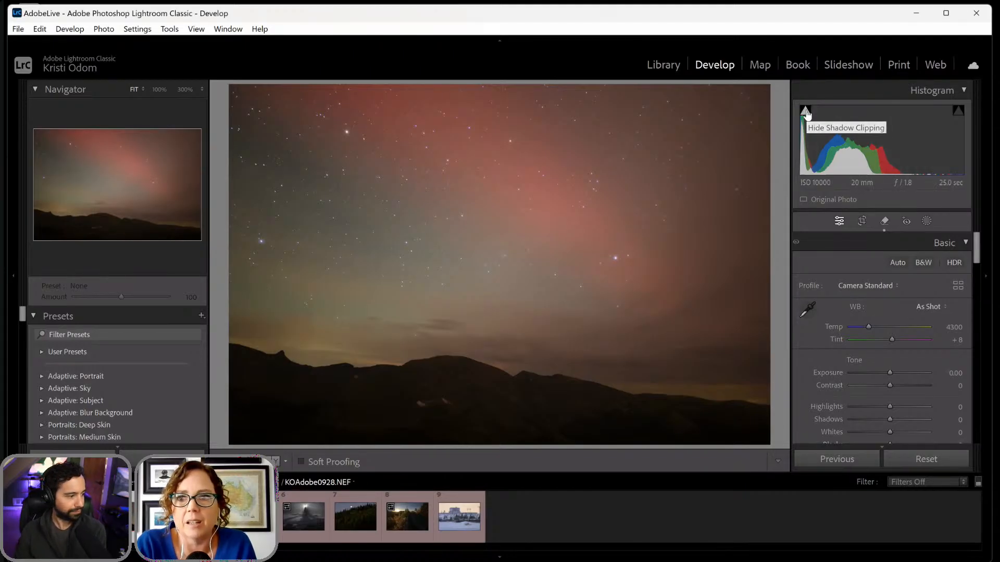
click(806, 112)
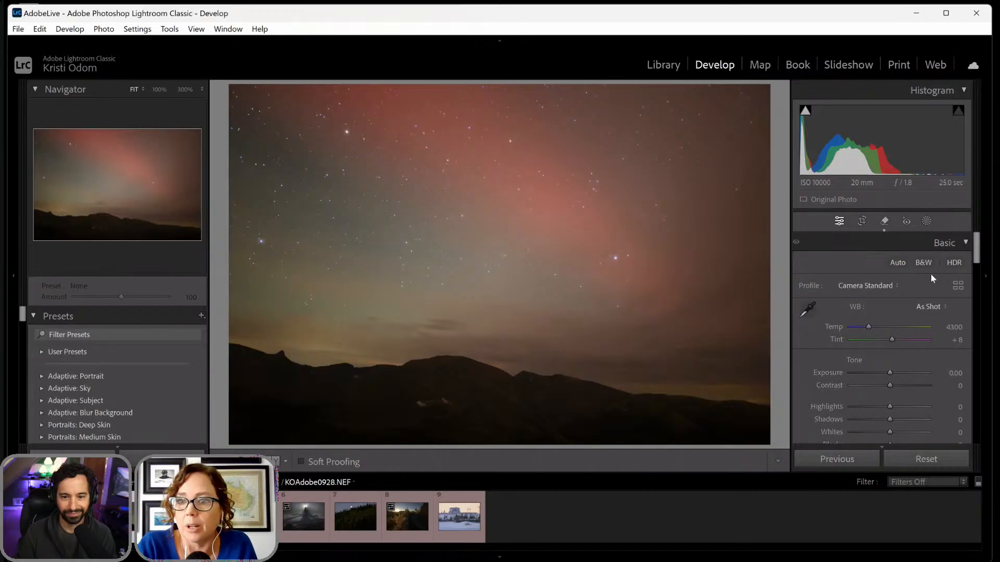
click(926, 221)
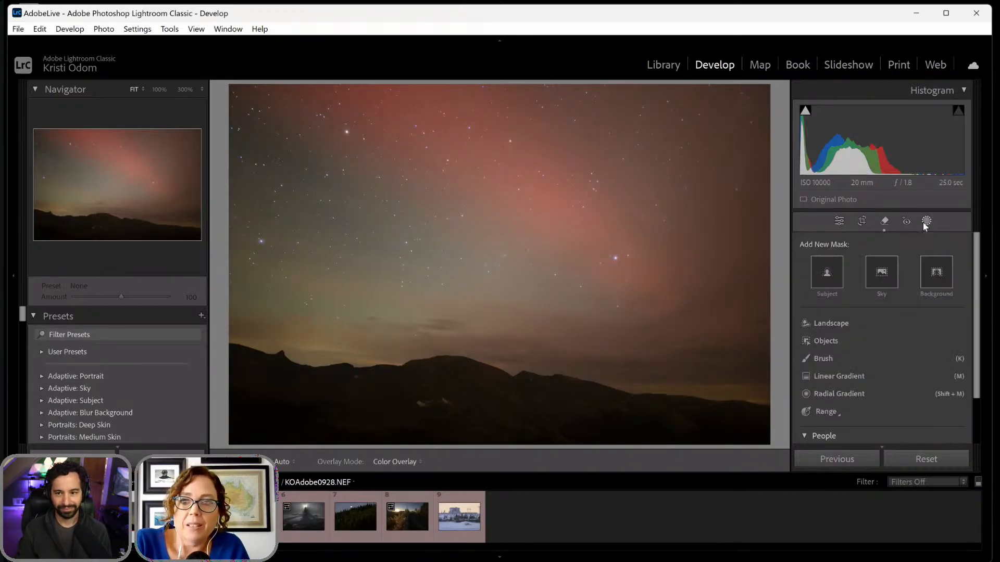
click(833, 325)
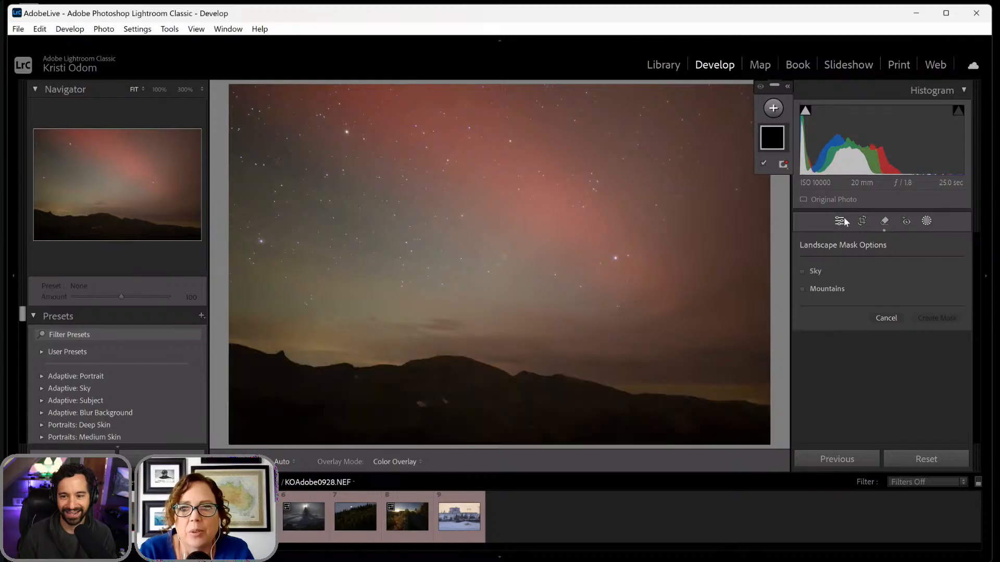
click(801, 271)
click(801, 289)
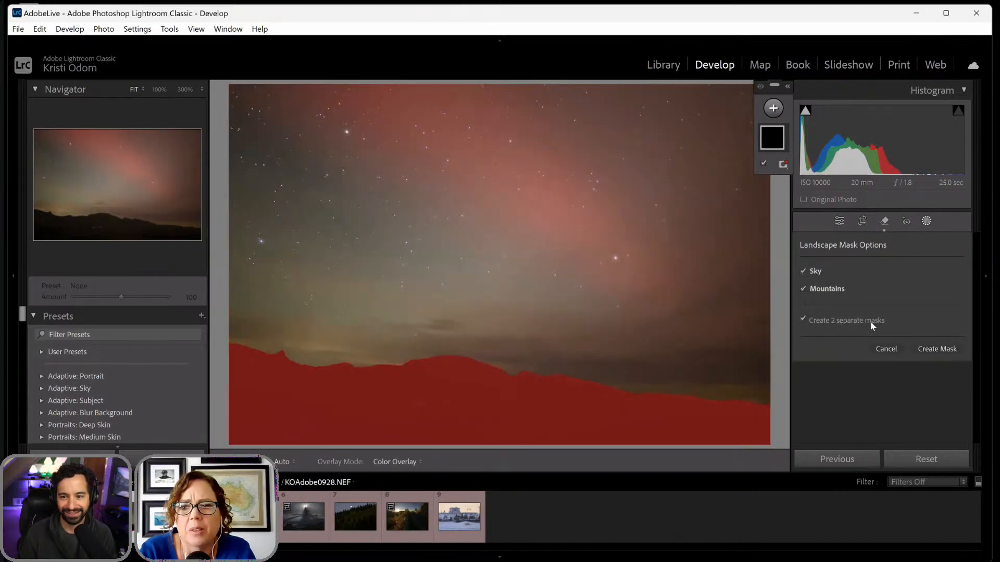
click(925, 349)
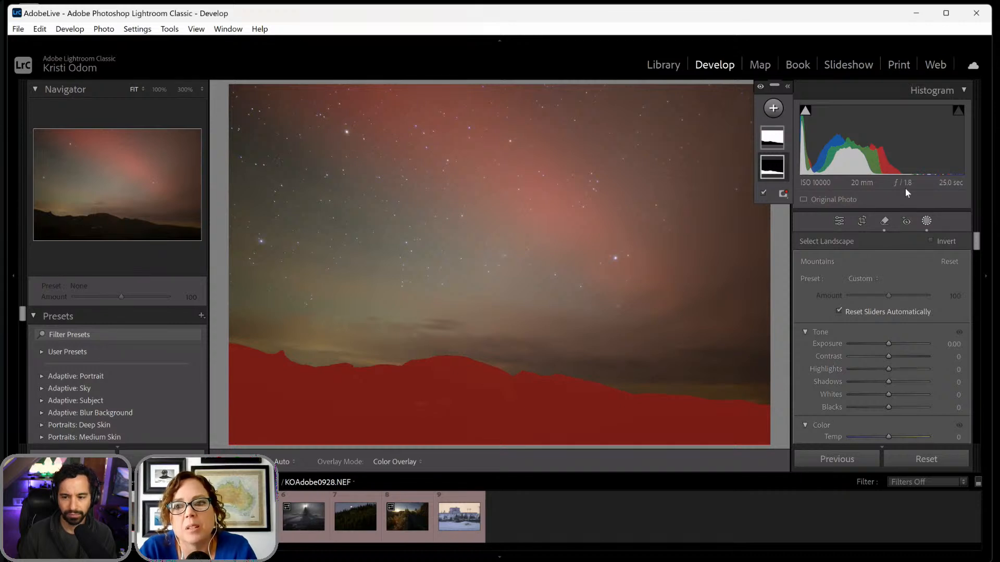
click(926, 220)
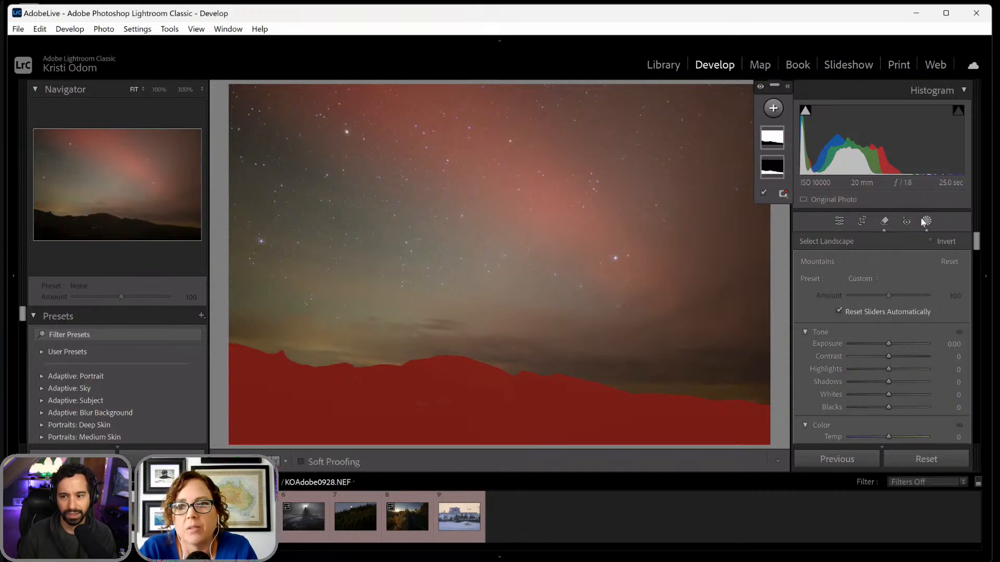
click(925, 221)
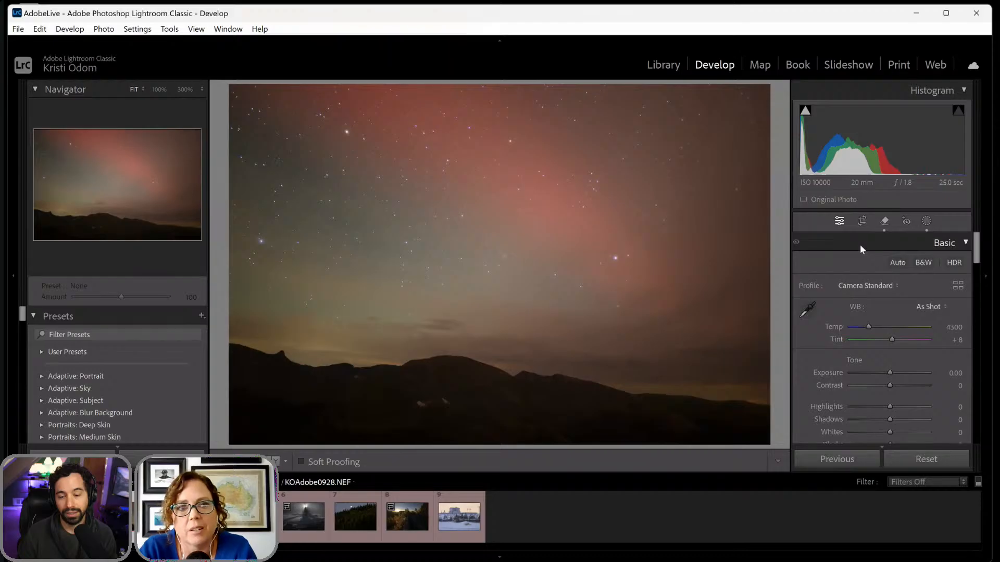
- Inspect the noise up close, preview Denoise on the mountain ridge, and enhance the photo with Denoise Amount 40 and Create Stack enabled
click(446, 216)
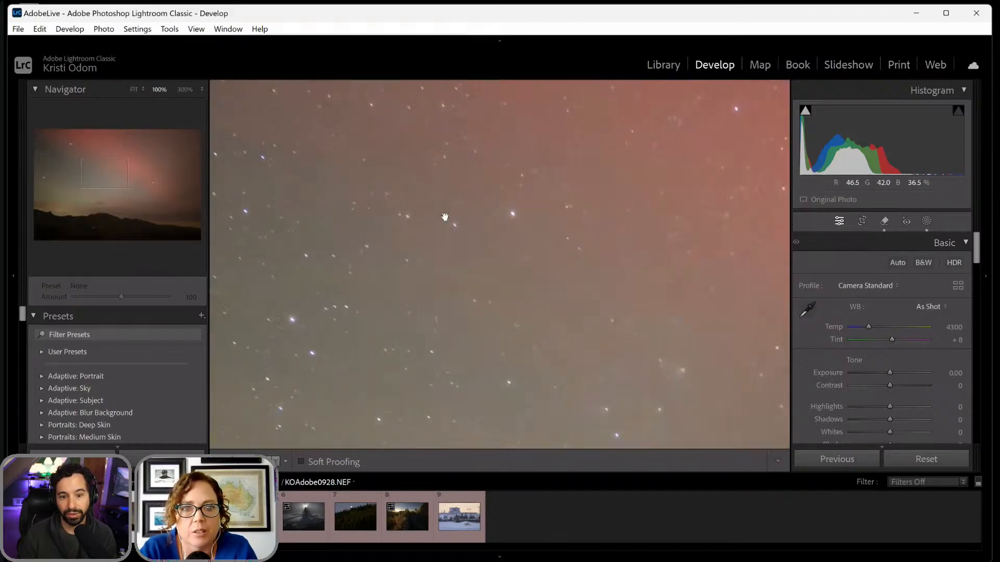
click(445, 217)
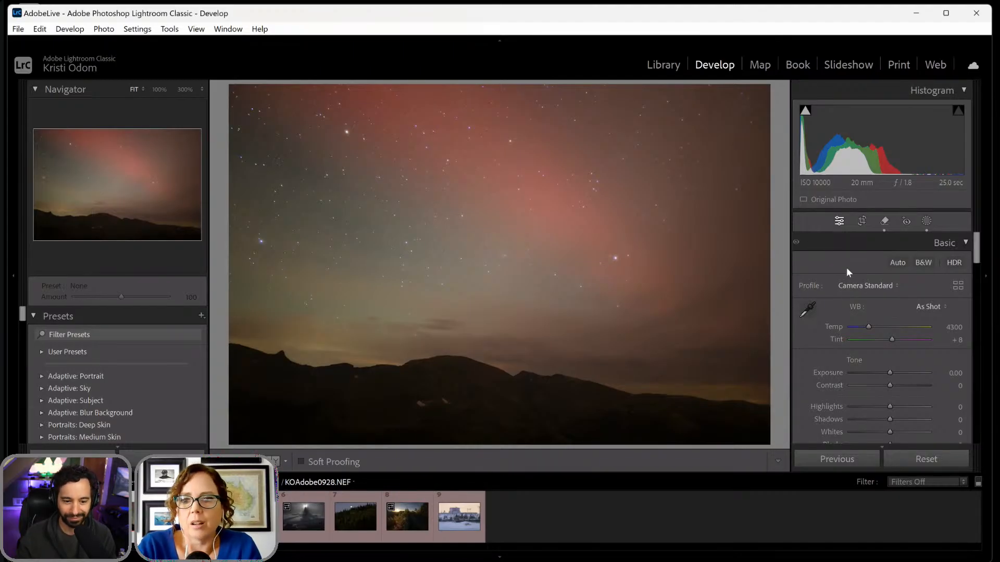
scroll(854, 326, down, 15)
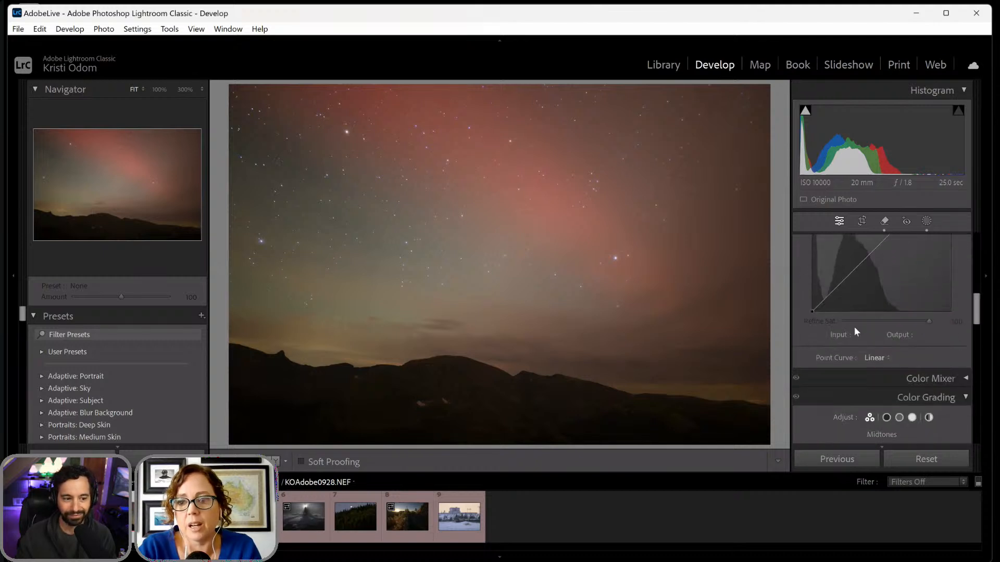
scroll(854, 327, down, 12)
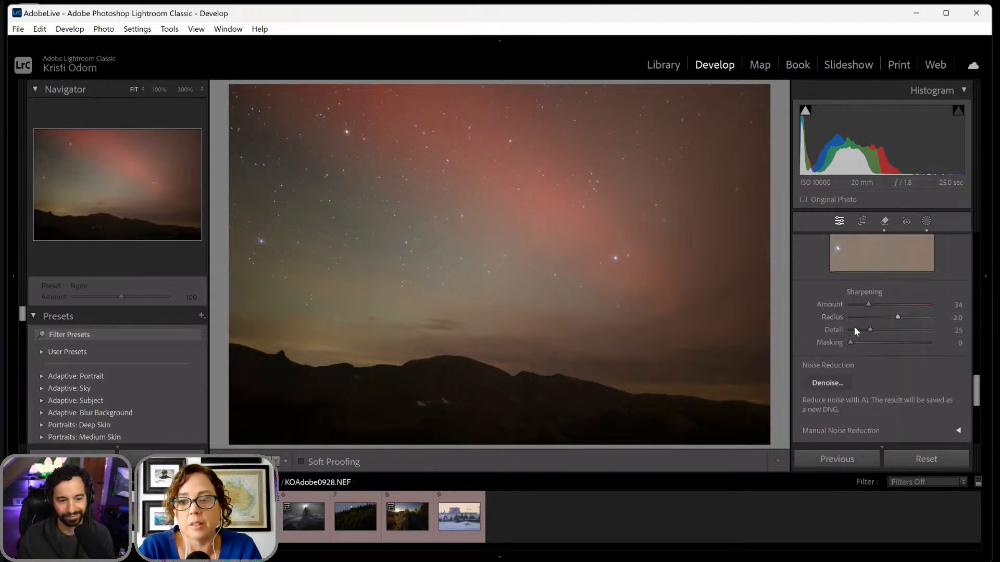
click(821, 328)
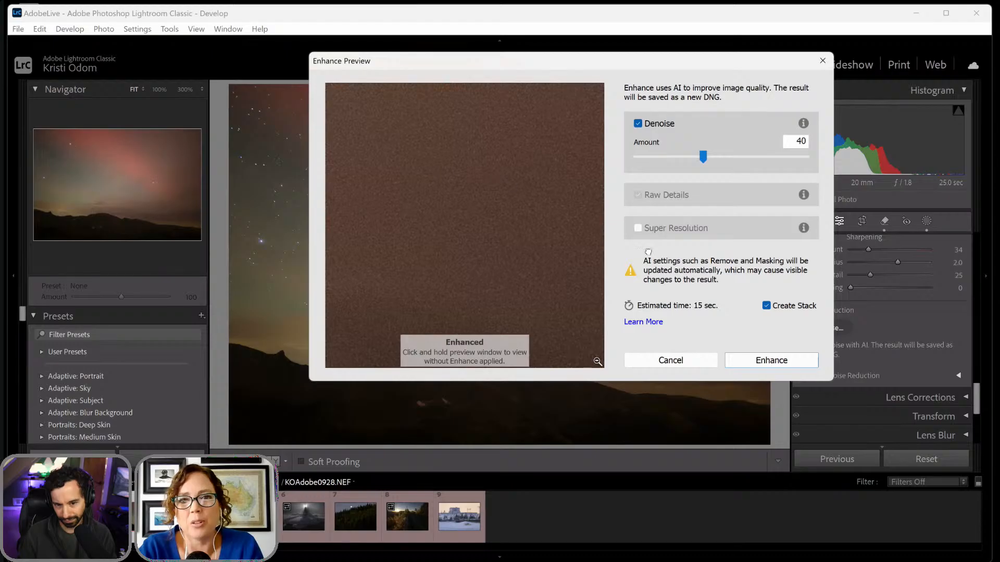
drag(442, 176, 596, 365)
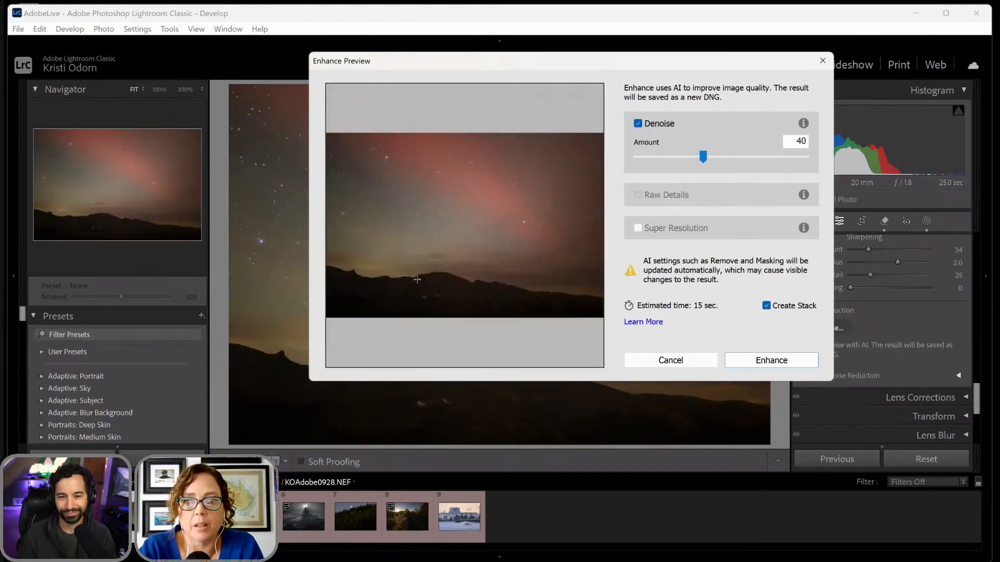
drag(420, 278, 420, 278)
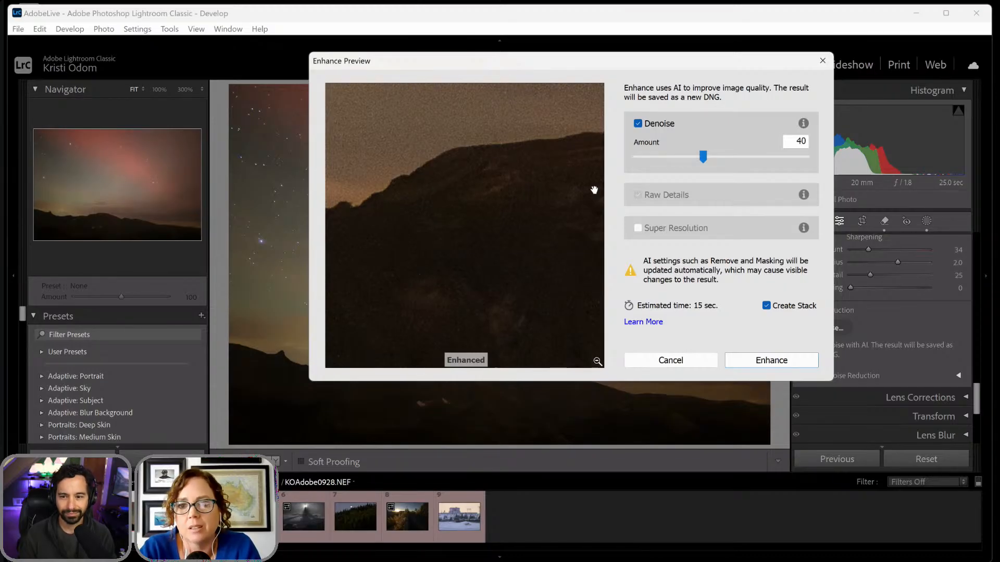
click(761, 365)
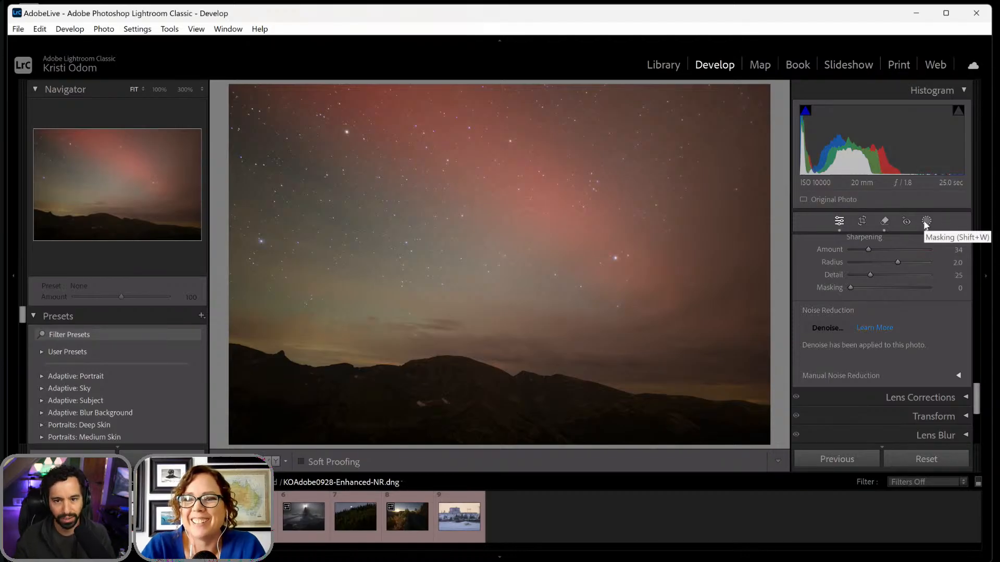
- Brighten the mountains by setting Exposure to 0.56 and Blacks to -4 in the Mountains mask
click(925, 222)
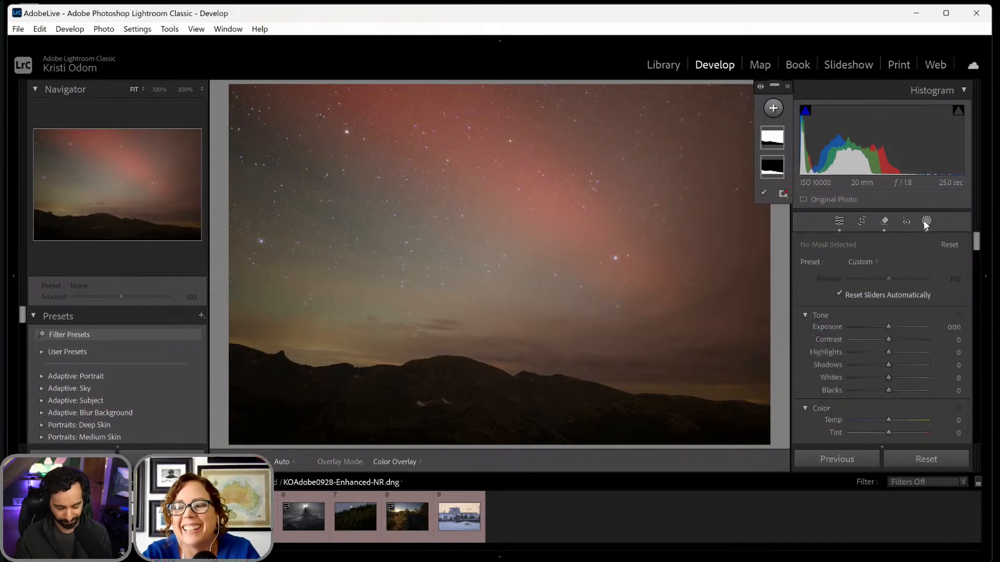
mouse_move(774, 149)
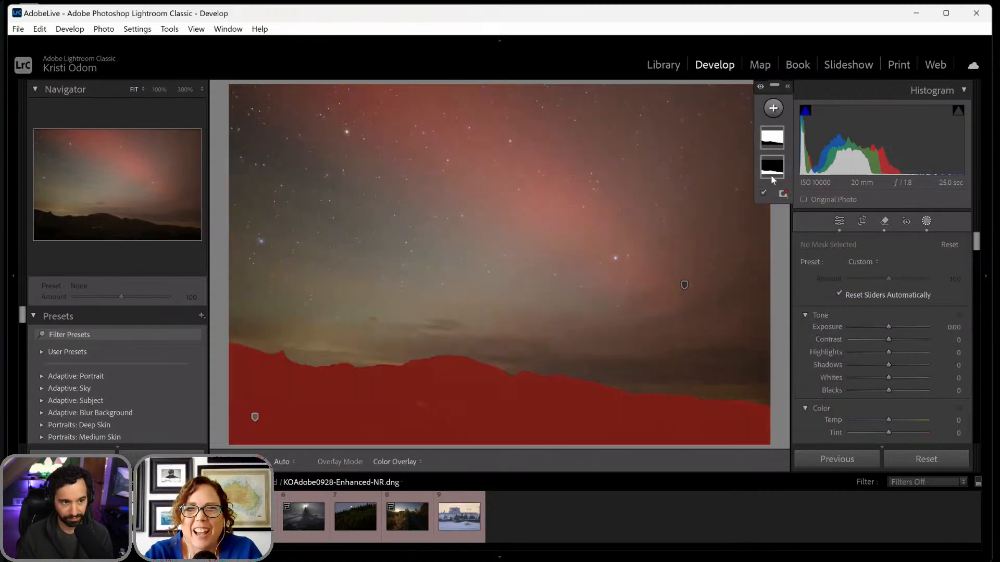
click(772, 177)
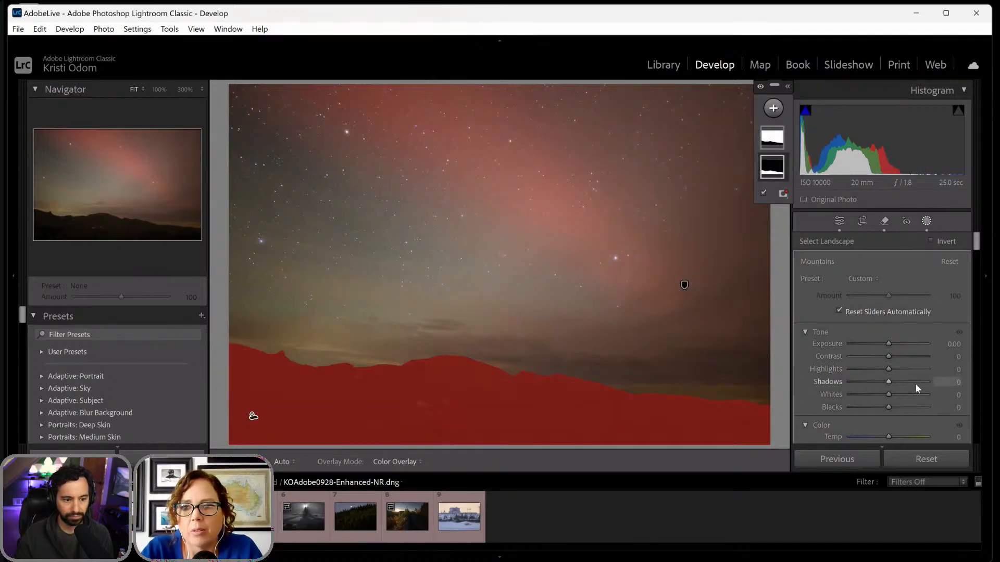
drag(889, 344, 894, 344)
drag(888, 407, 886, 409)
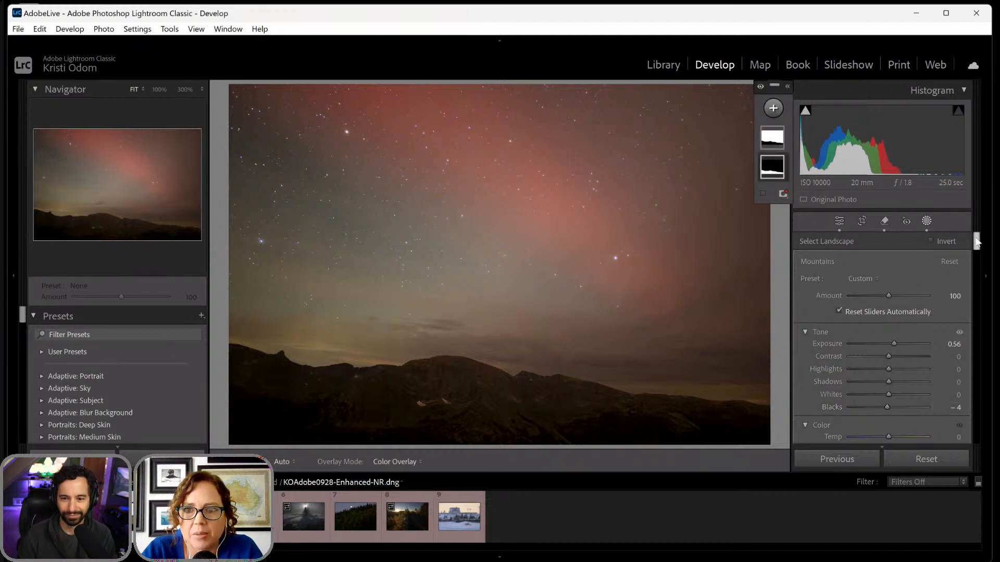
- Shape the Mountains mask's tone curve with a point near the blacks and a raised point in the upper midtones
drag(976, 241, 976, 245)
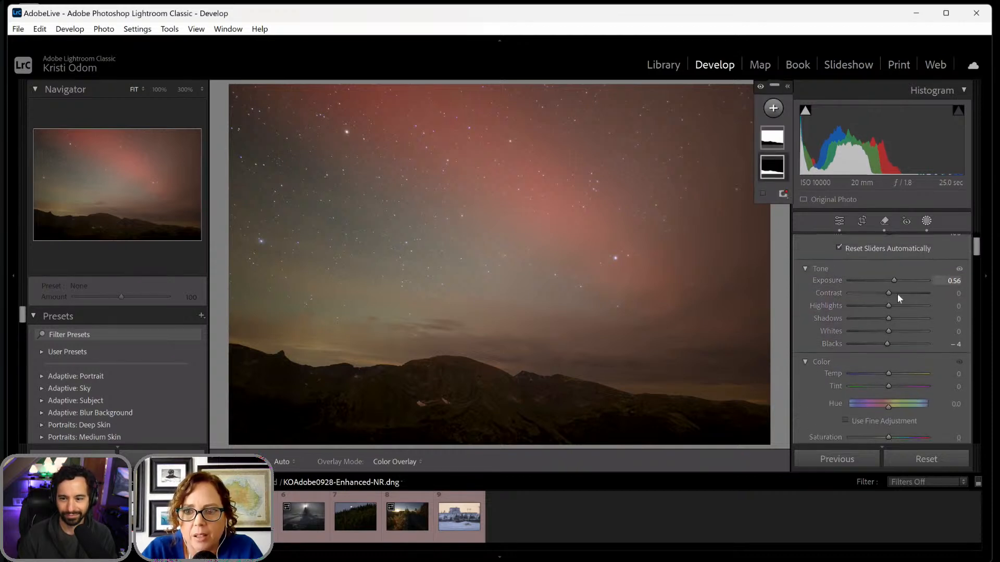
scroll(877, 355, down, 5)
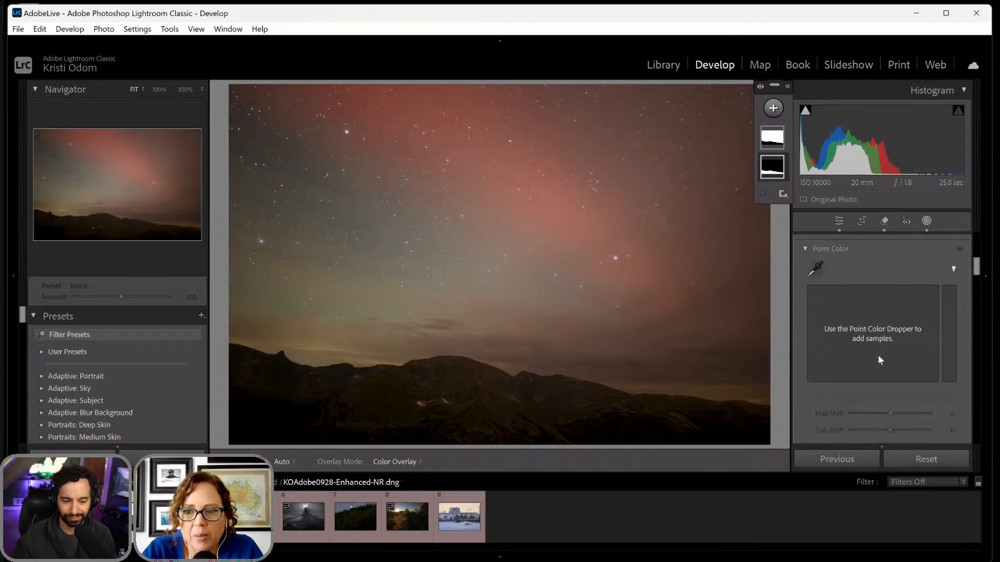
scroll(879, 357, down, 8)
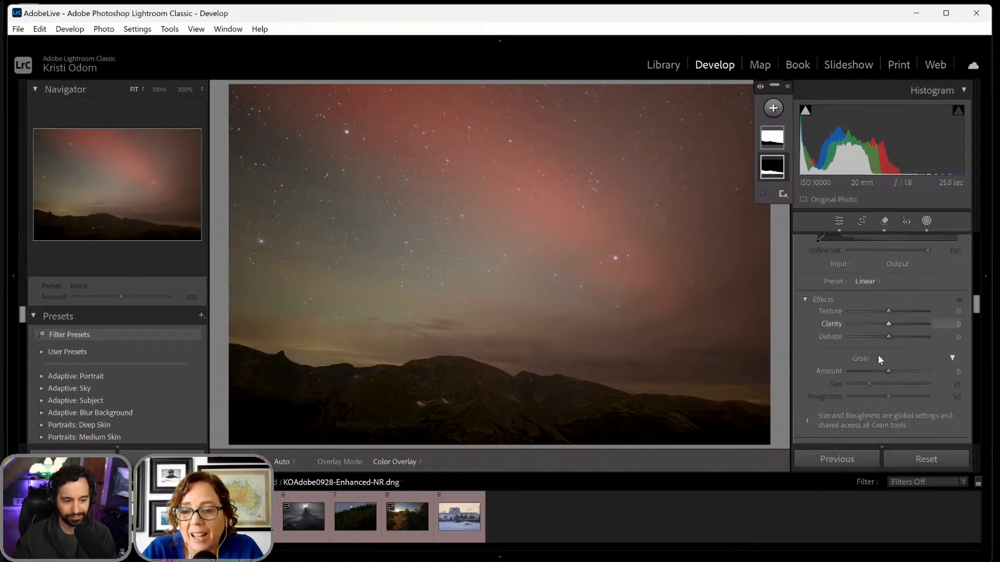
scroll(878, 357, down, 8)
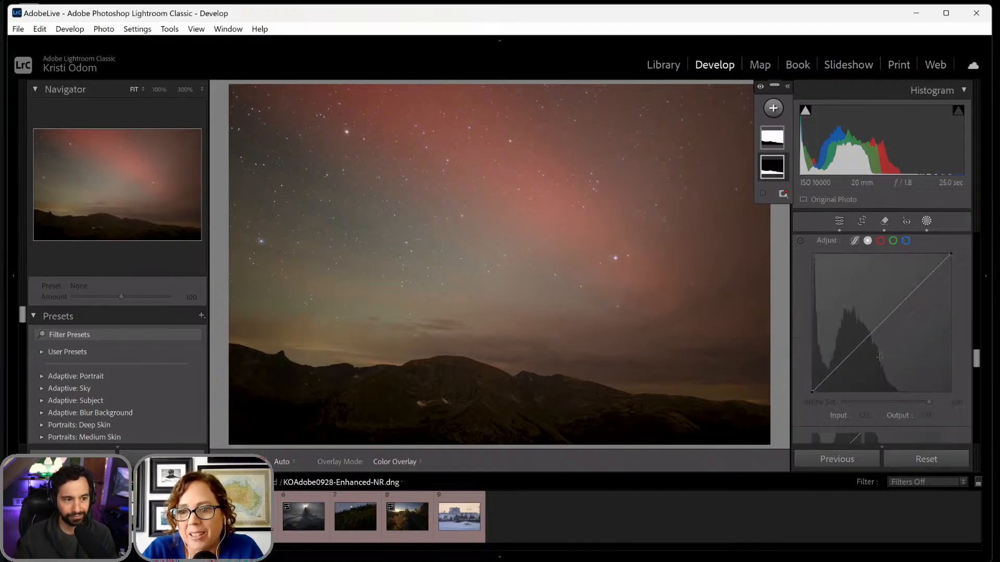
scroll(879, 357, up, 6)
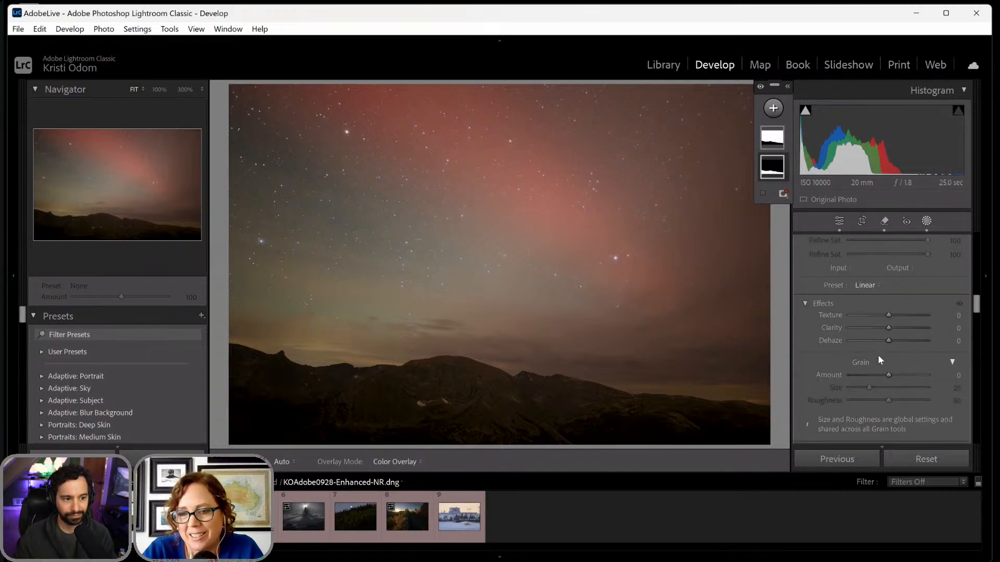
scroll(879, 359, up, 5)
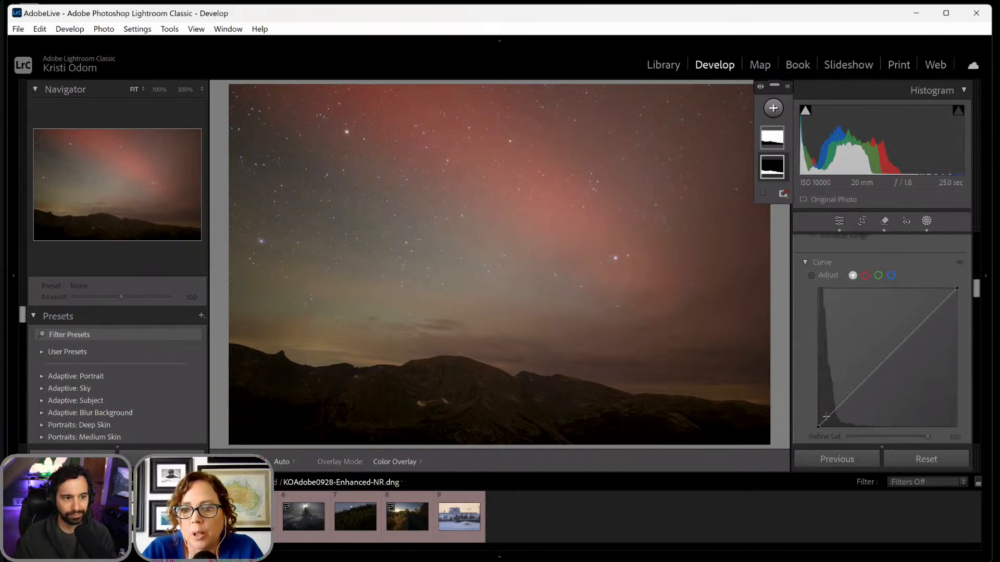
click(826, 417)
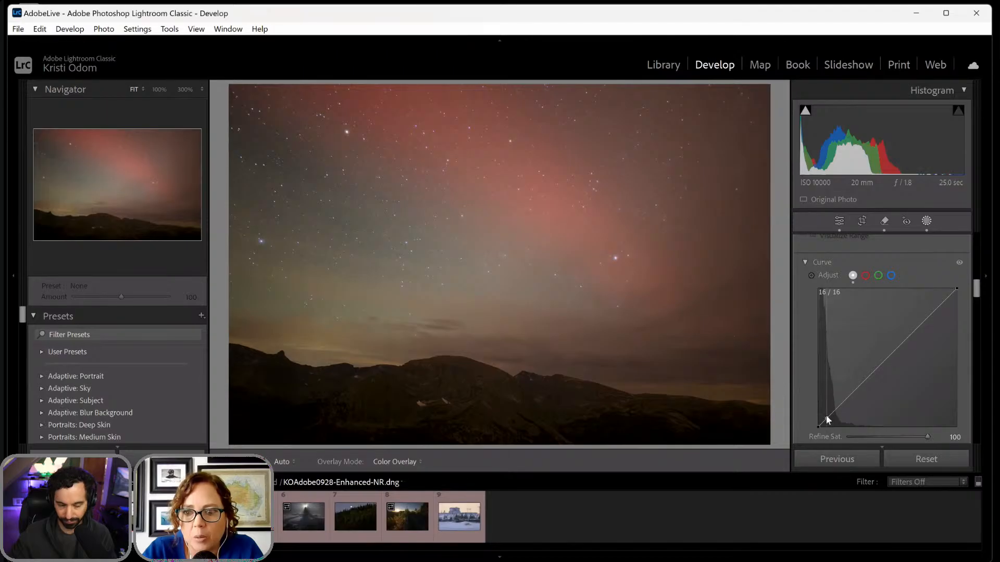
drag(827, 417, 824, 421)
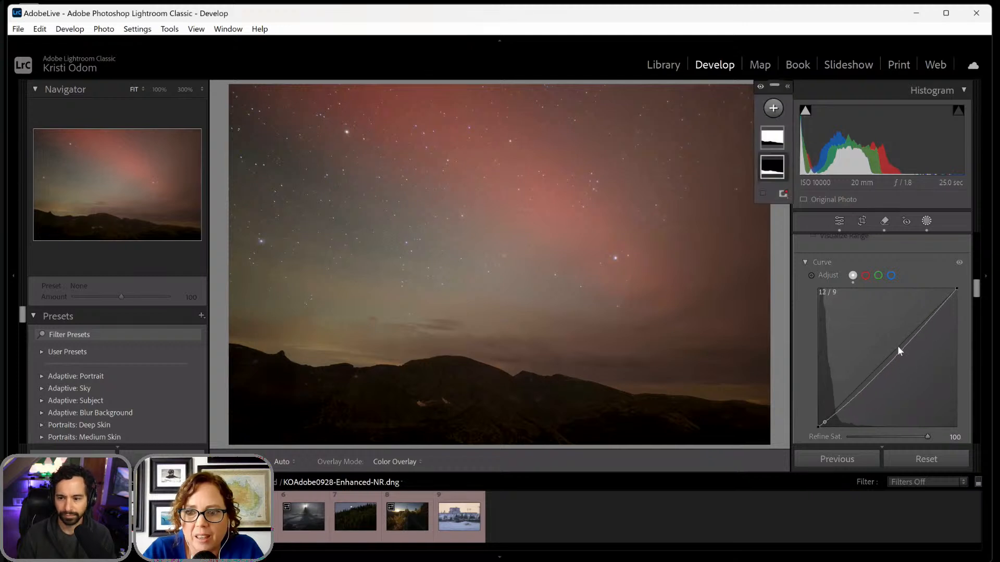
drag(900, 345, 893, 333)
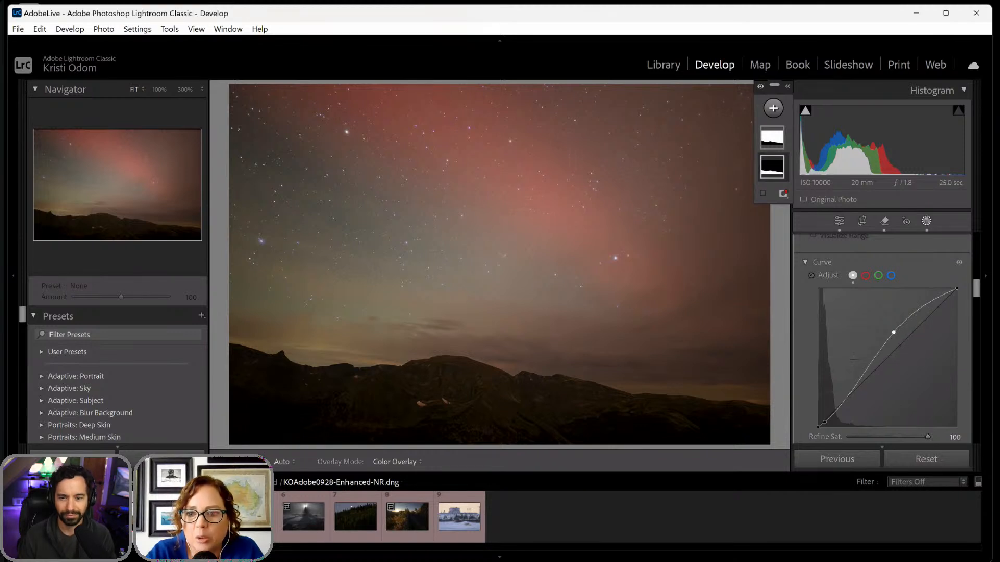
drag(824, 424, 824, 420)
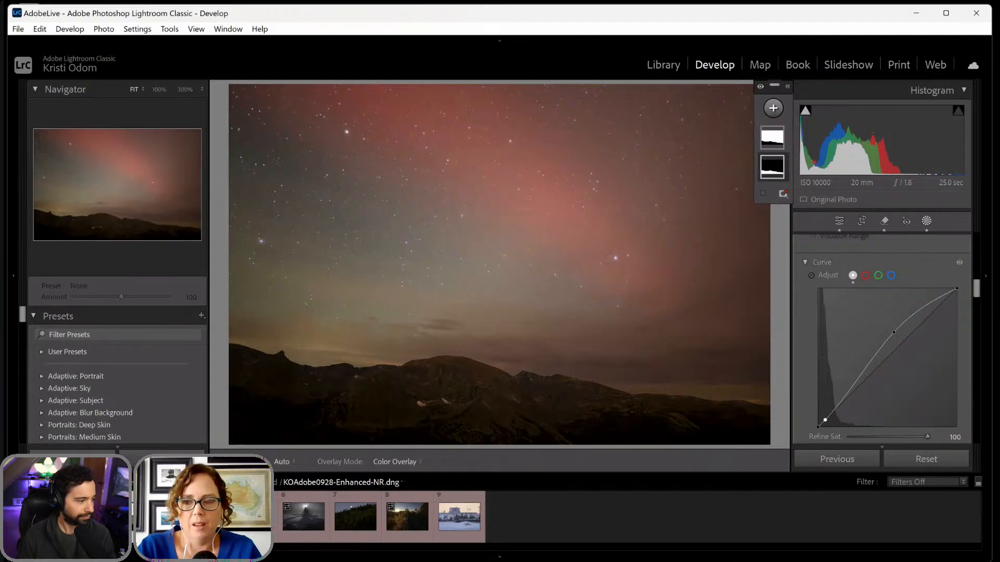
- Cool the mountains by setting Temp to -38 in the Mountains mask
scroll(892, 322, down, 5)
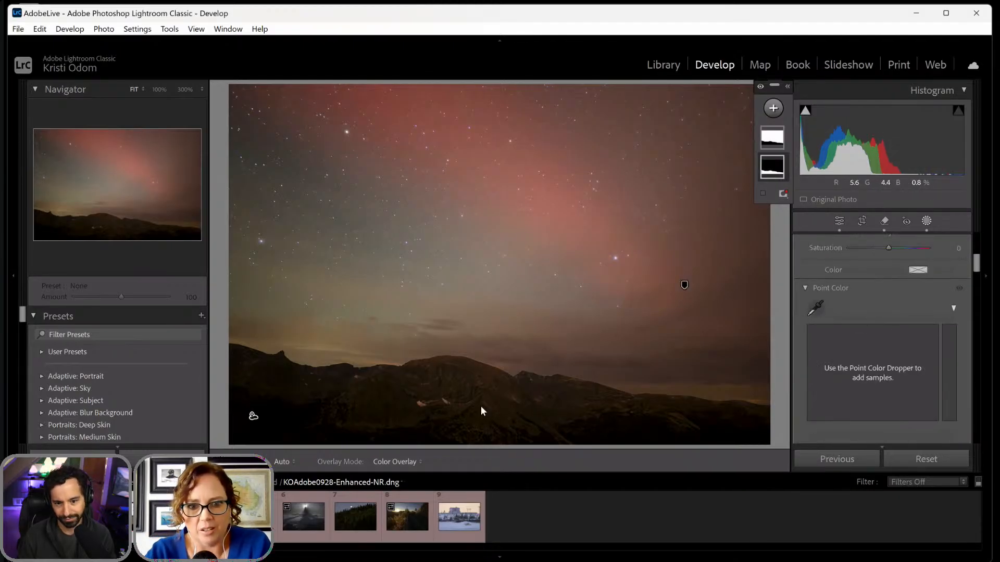
scroll(867, 352, up, 3)
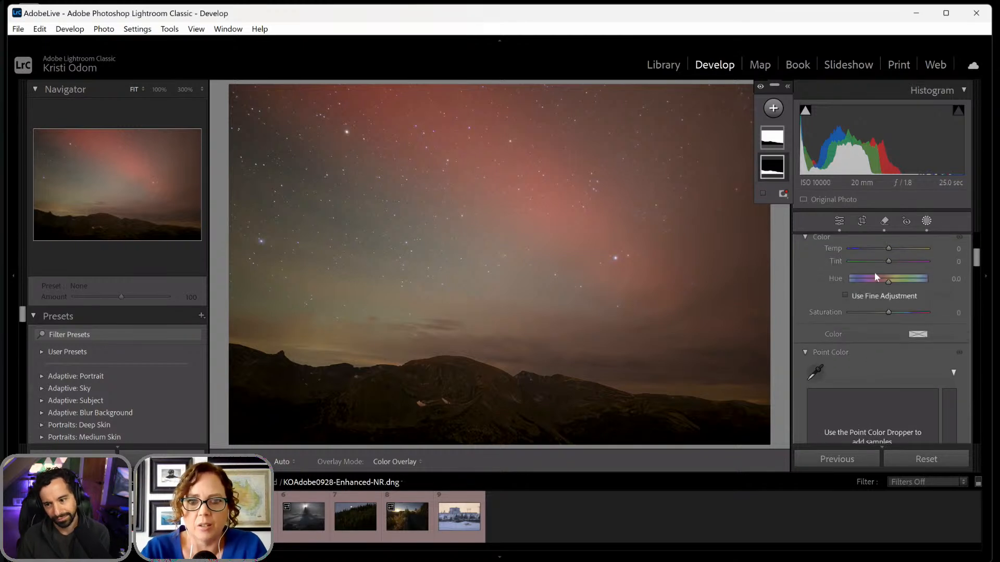
mouse_move(889, 250)
mouse_down()
mouse_move(874, 252)
mouse_move(879, 259)
mouse_up()
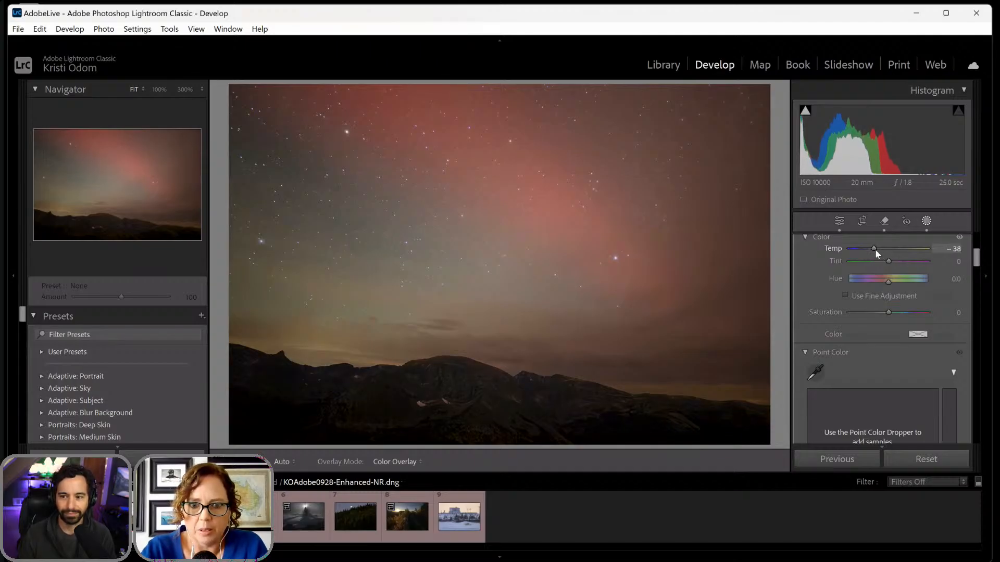
drag(886, 261, 889, 260)
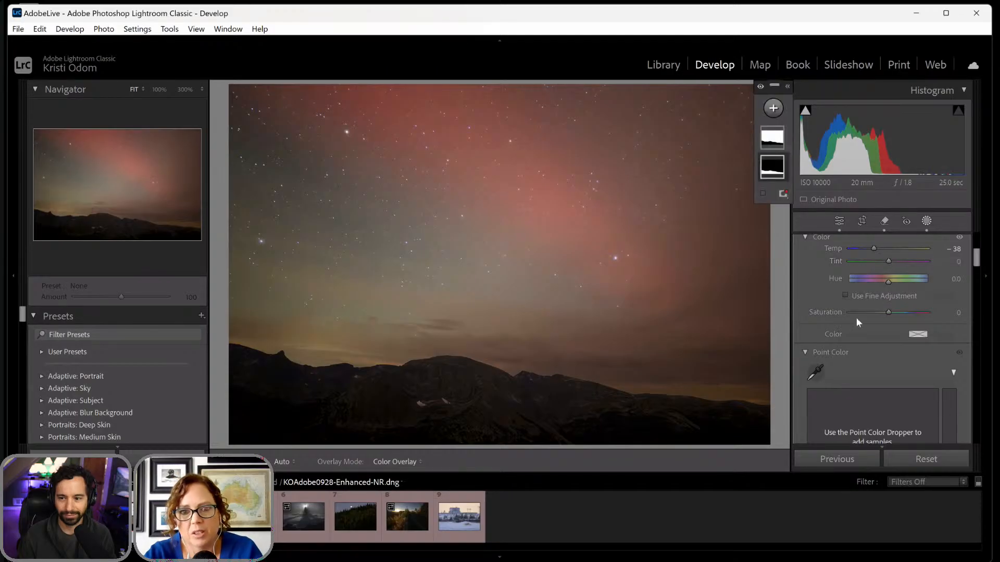
scroll(856, 317, up, 5)
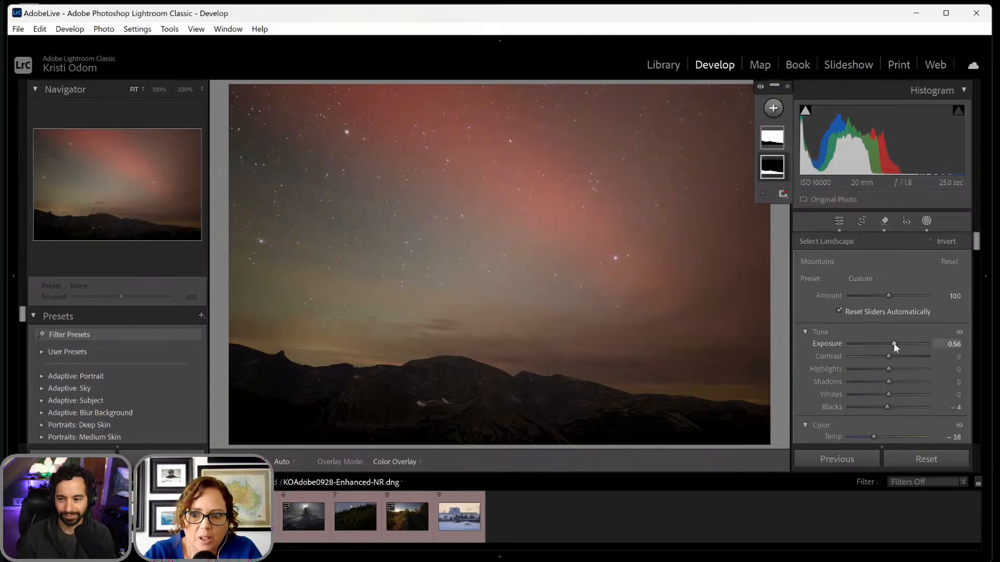
drag(893, 342, 893, 342)
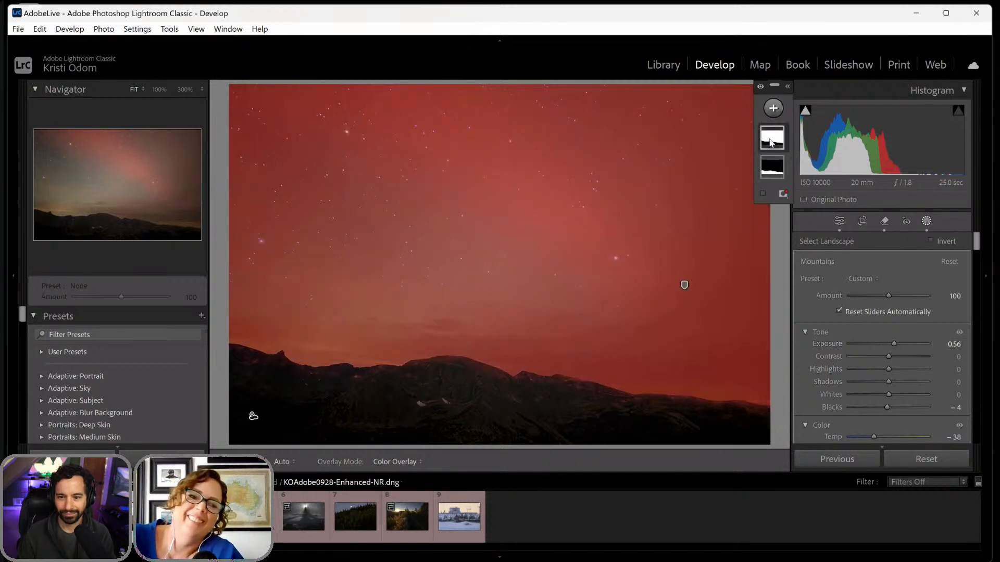
- Adjust the Sky mask with Contrast 23, Temp -12 and Tint 12
click(771, 140)
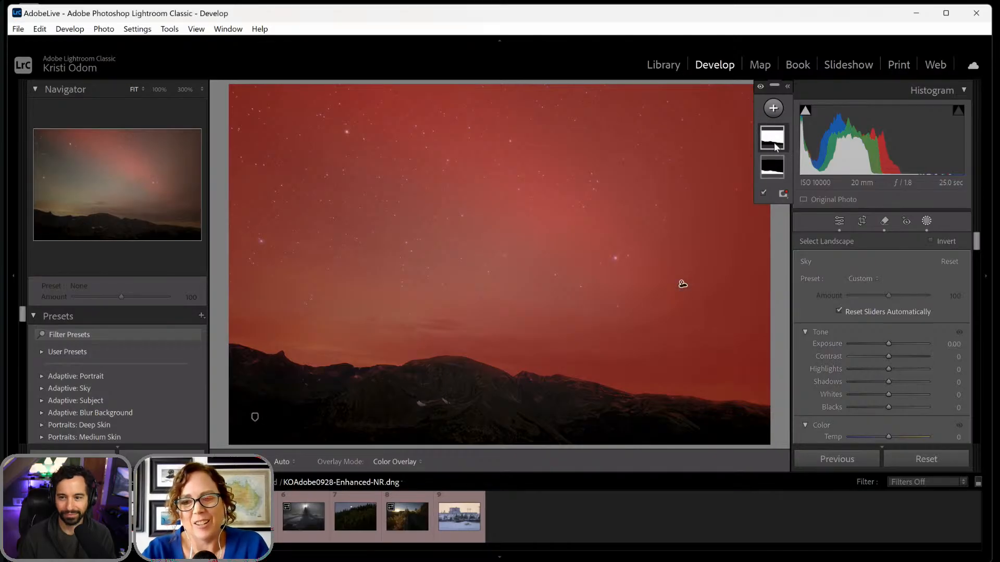
drag(886, 357, 892, 357)
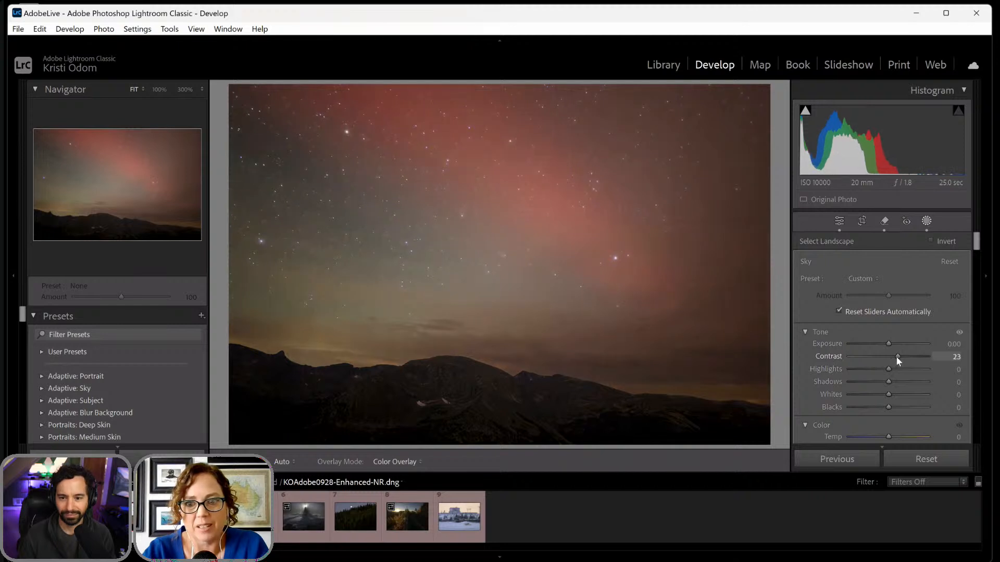
scroll(865, 398, down, 1)
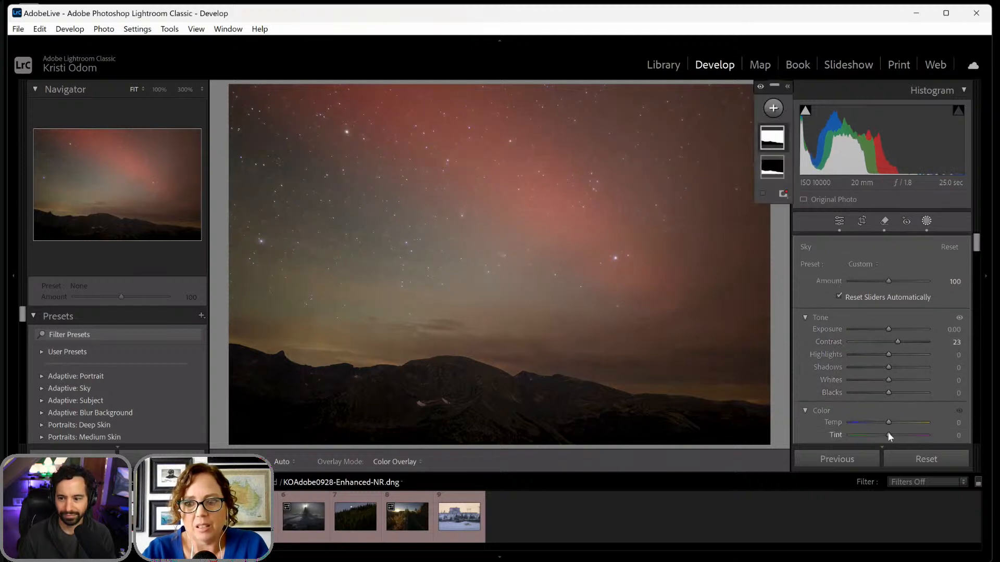
drag(889, 435, 883, 426)
scroll(888, 362, down, 8)
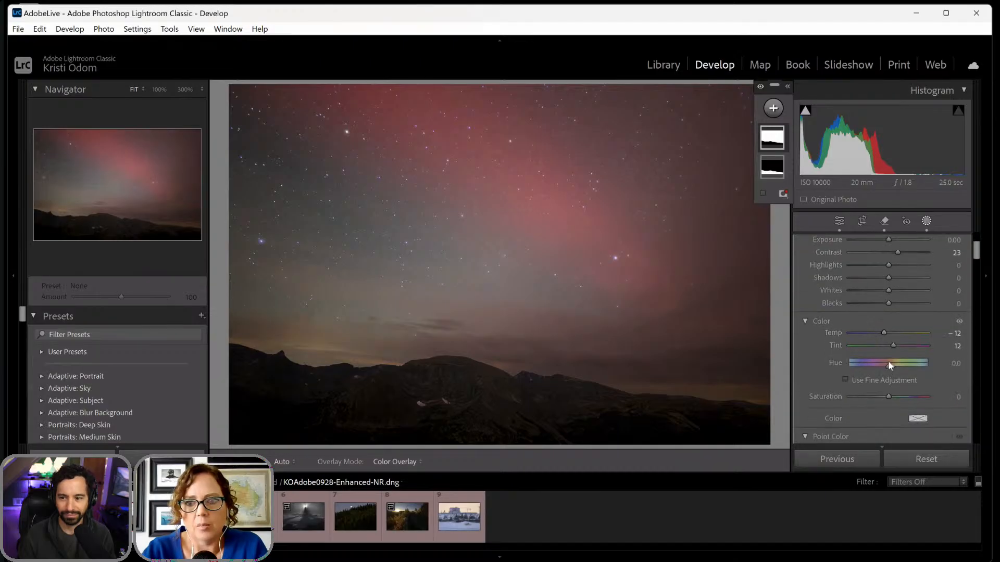
- Add contrast to the Sky mask's curve by lowering a point near the blacks and raising a highlight point to Input 225, Output 231
scroll(889, 363, down, 1)
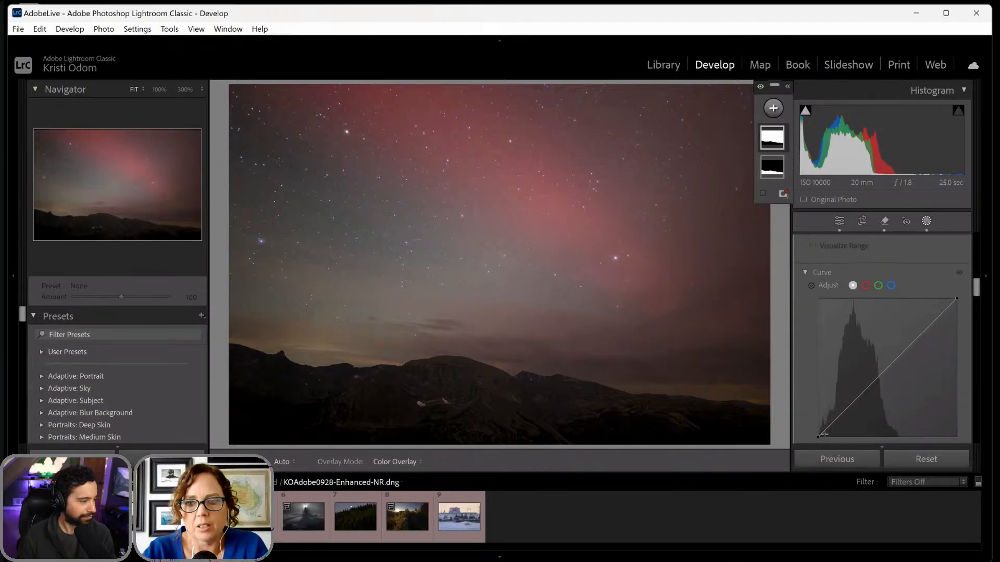
drag(825, 431, 827, 431)
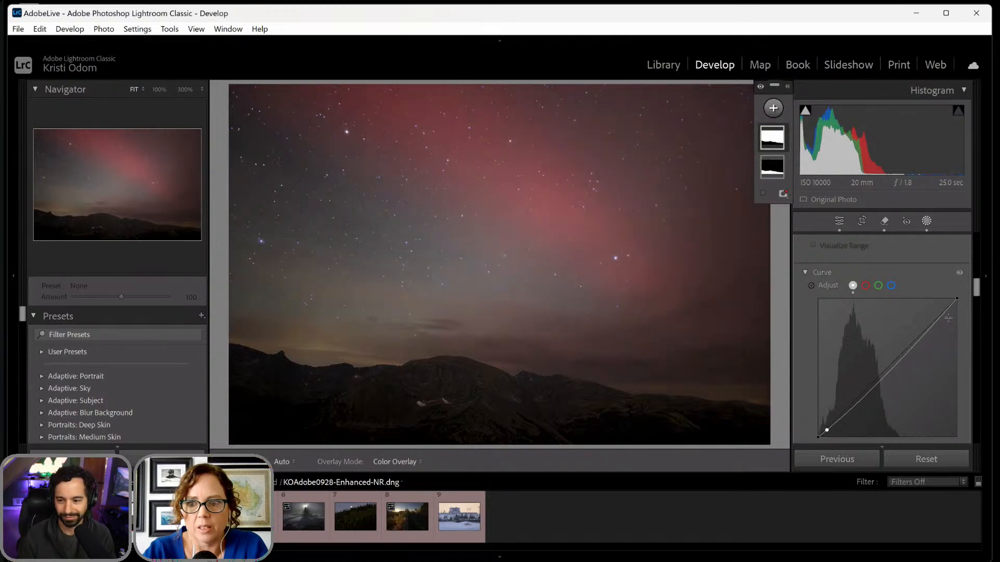
drag(943, 312, 942, 311)
- Set Clarity to 8 and Dehaze to 7 in the Sky mask
scroll(885, 320, down, 5)
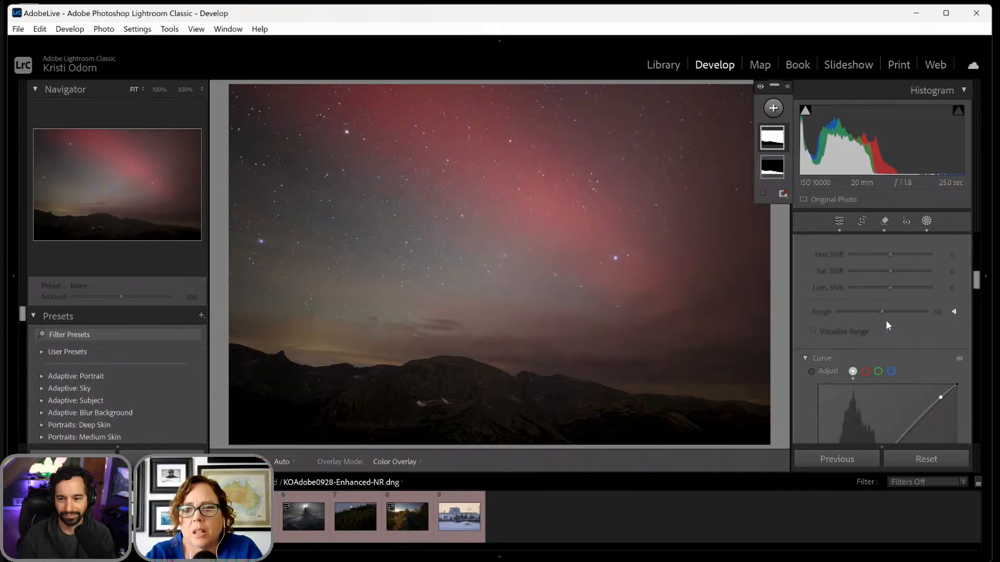
scroll(886, 320, down, 1)
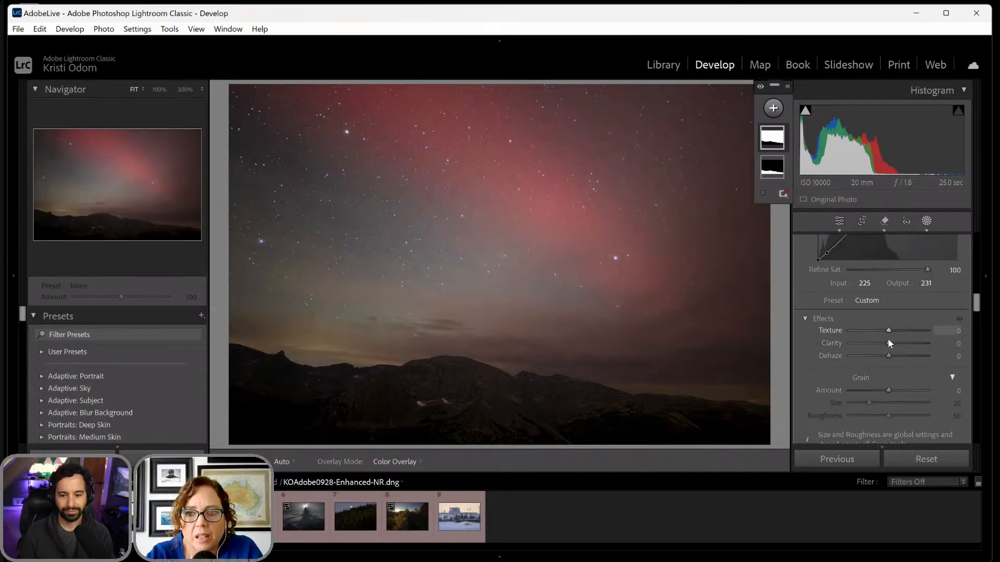
drag(889, 342, 891, 343)
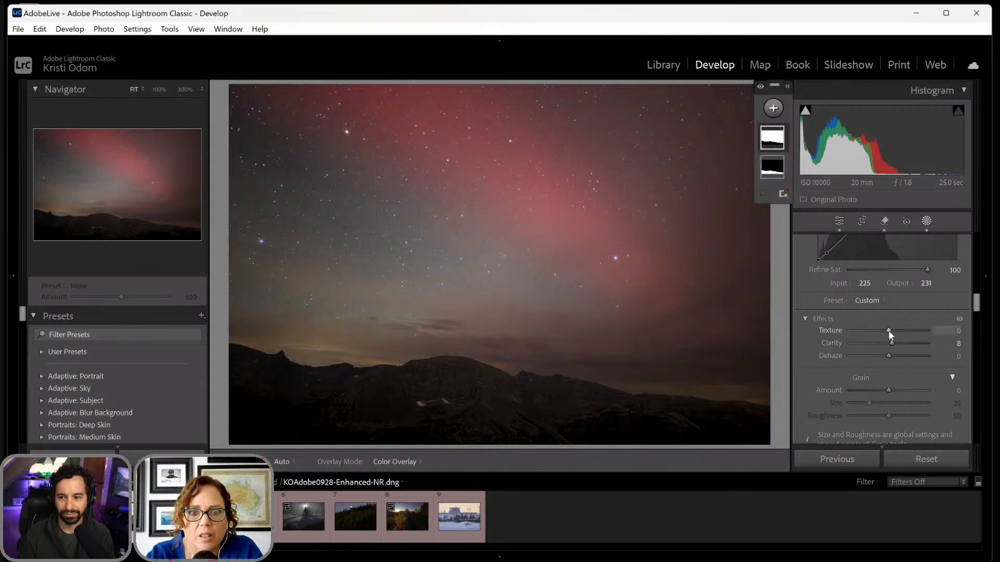
drag(890, 356, 891, 356)
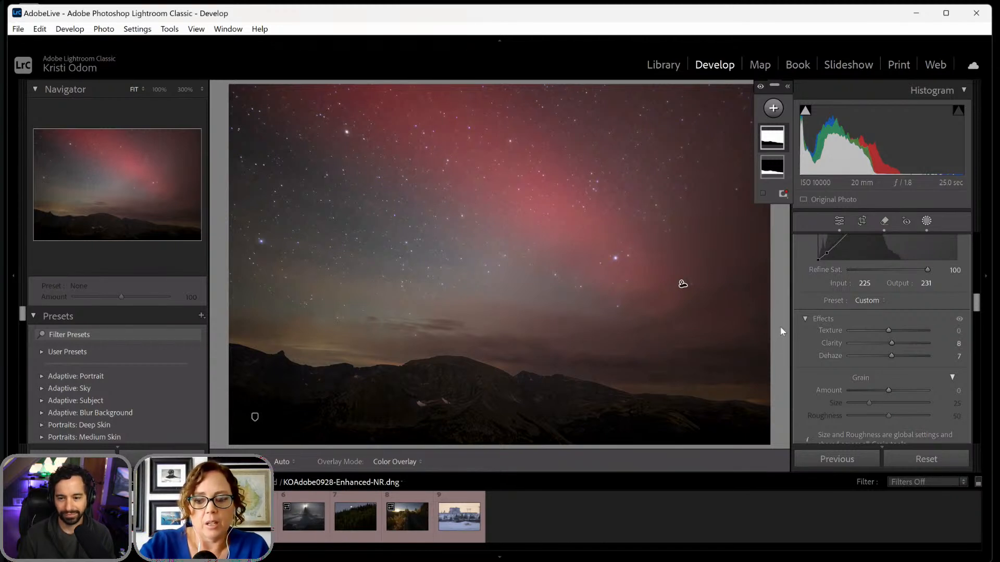
- Compare the red aurora photo before and after the edits several times, then leave the masking tool
key(backslash)
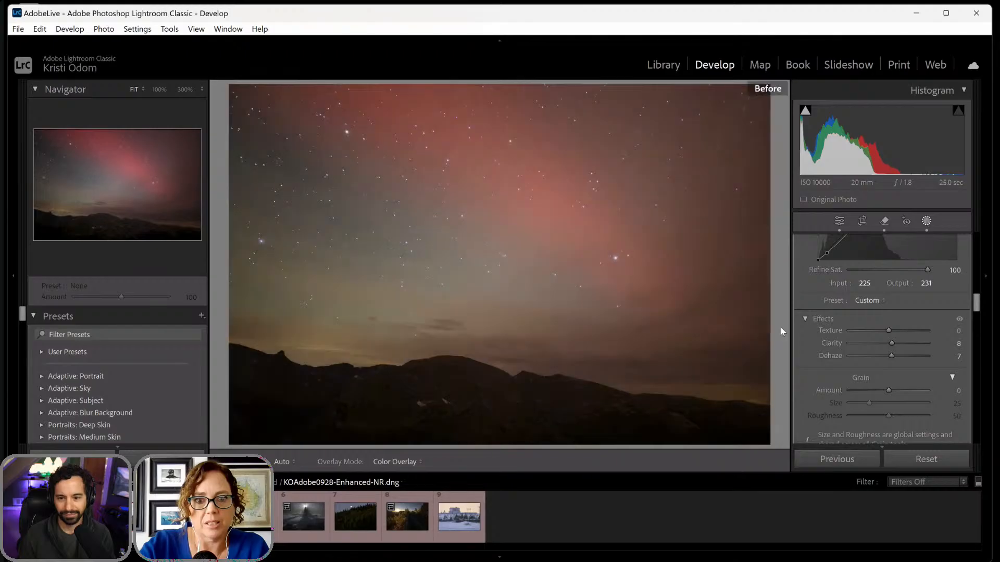
key(backslash)
key(backslash)
key(backslash)
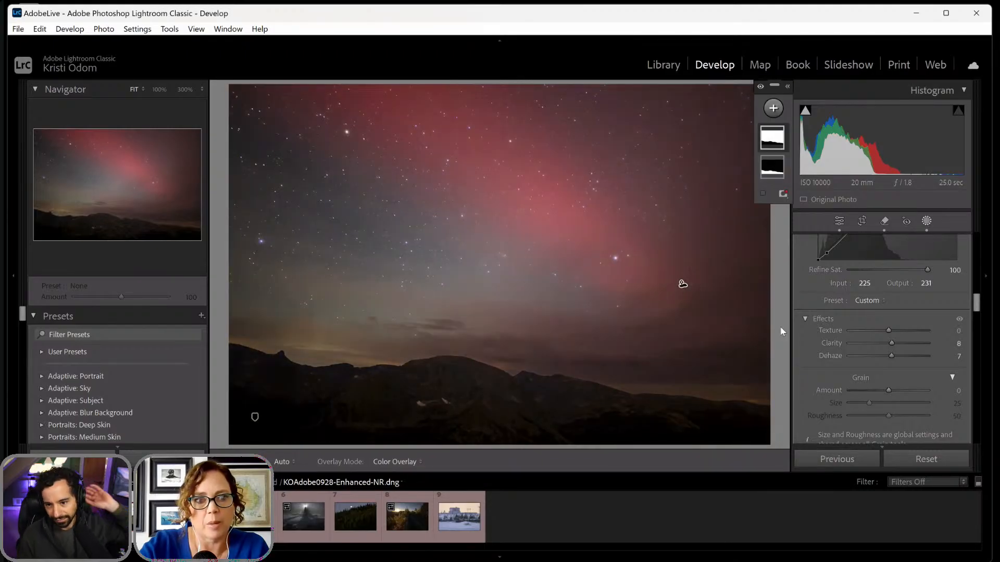
key(backslash)
key(backslash)
key(backslash)
key(backslash)
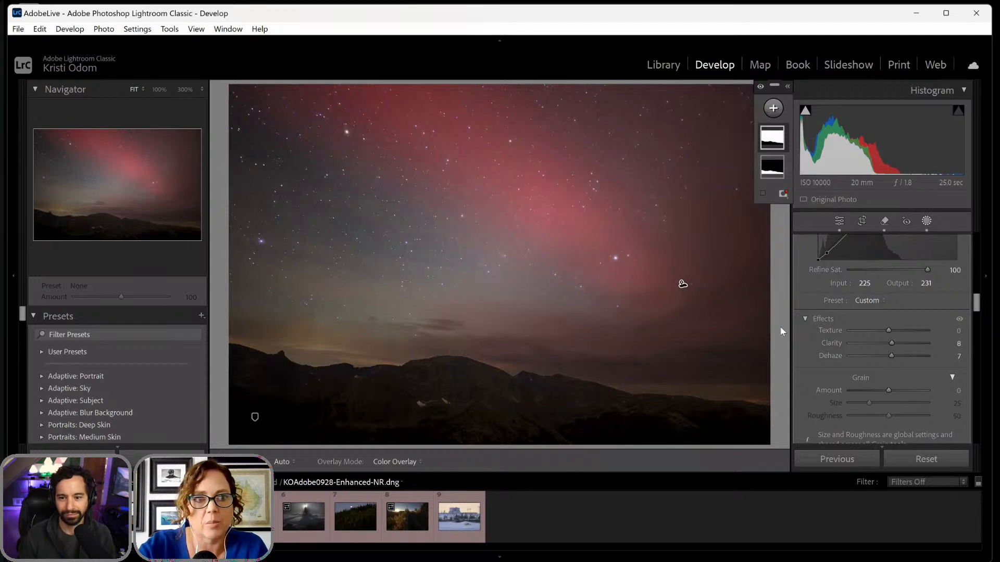
key(backslash)
key(backslash)
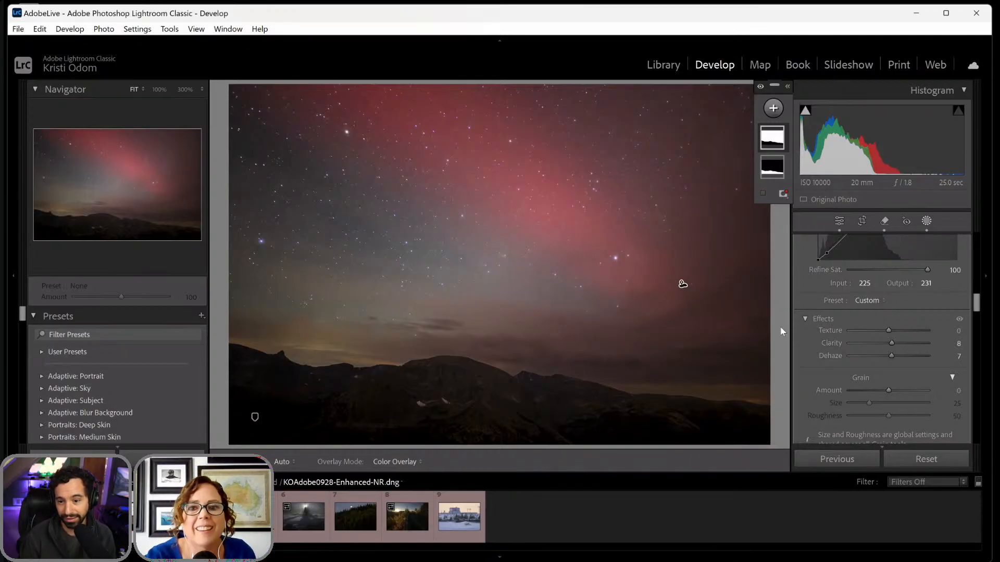
click(927, 221)
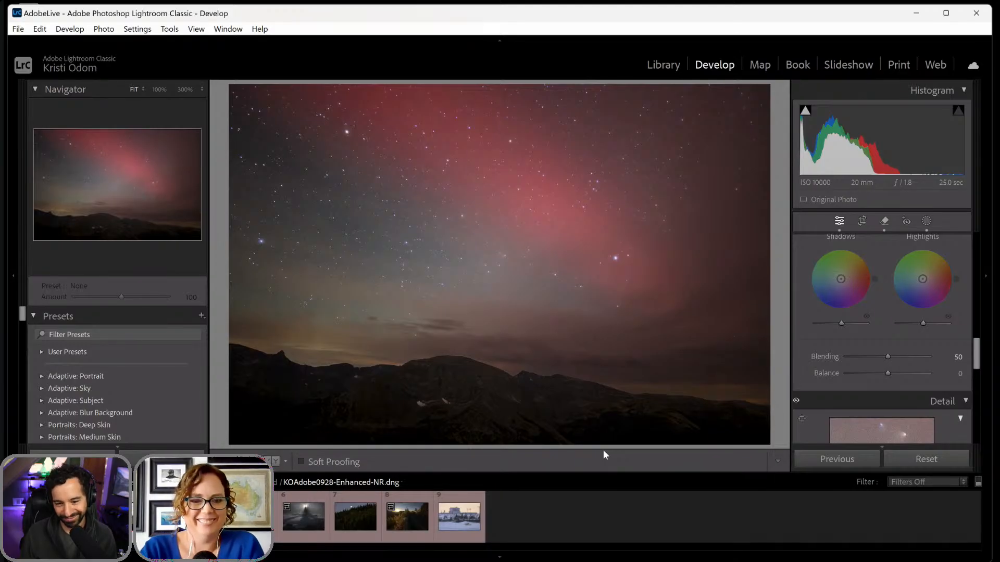
- Open KOAdobe0930.NEF, straighten the lake scene by rotating it slightly counterclockwise within the crop, and apply the crop
click(252, 516)
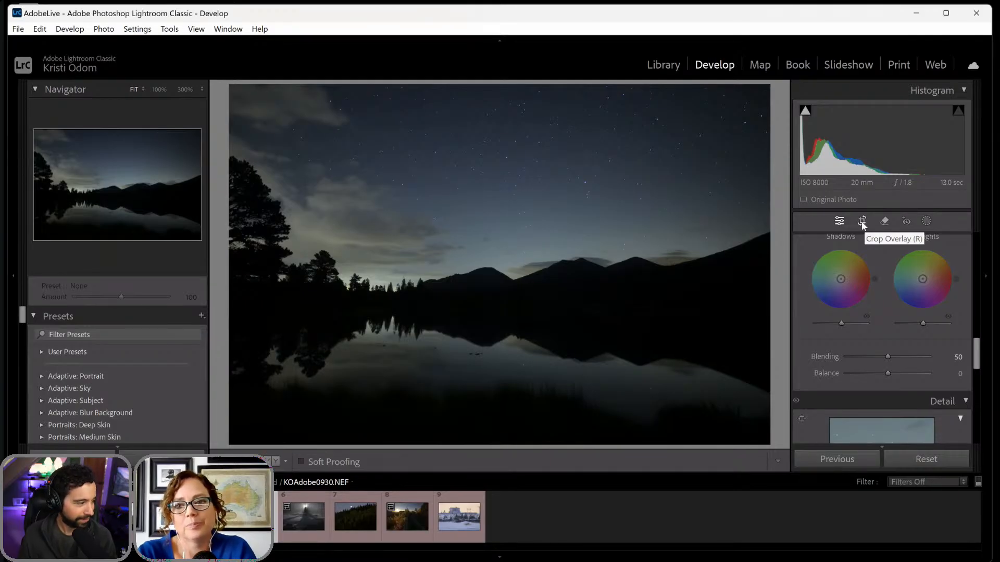
click(862, 221)
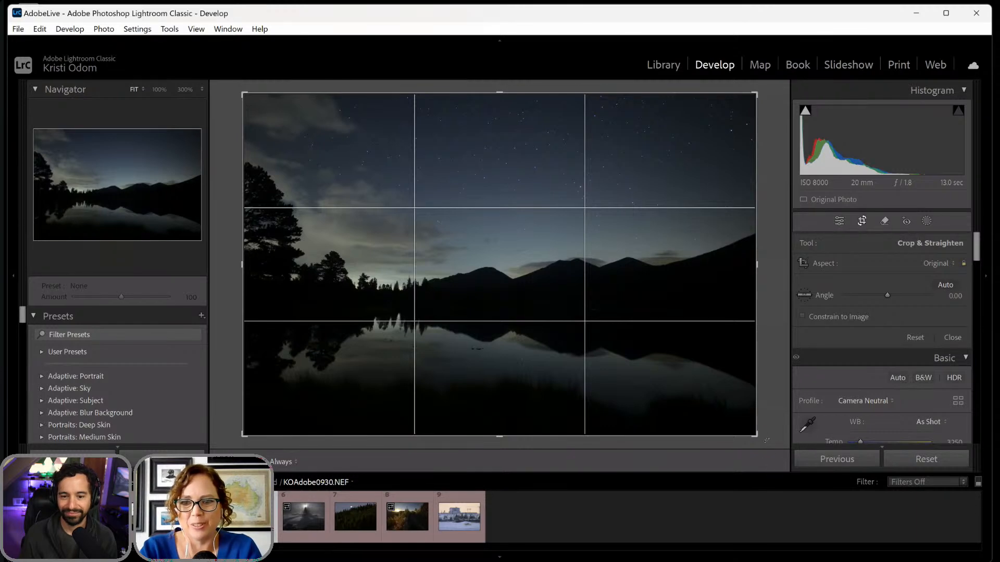
drag(765, 433, 767, 427)
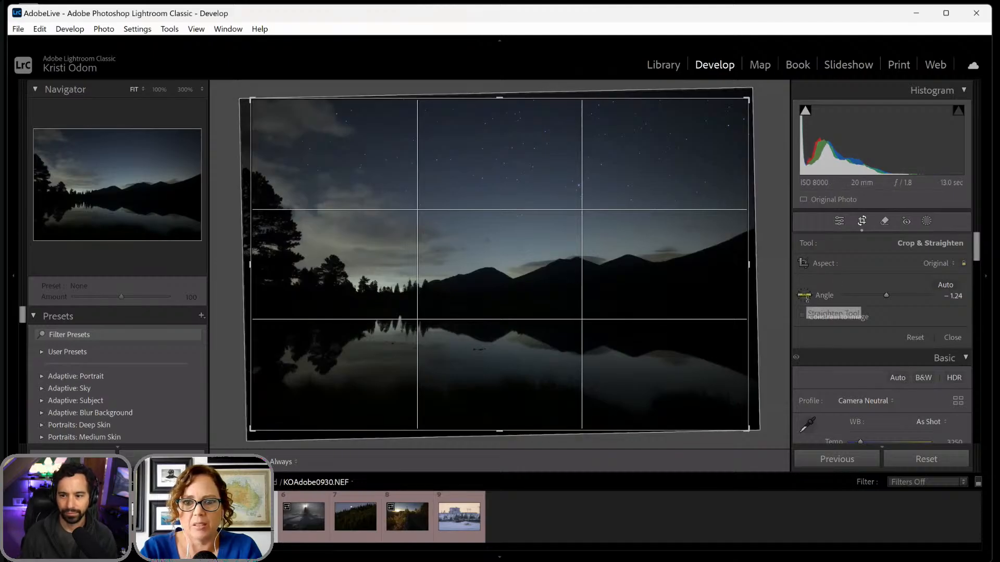
drag(764, 427, 765, 426)
key(Return)
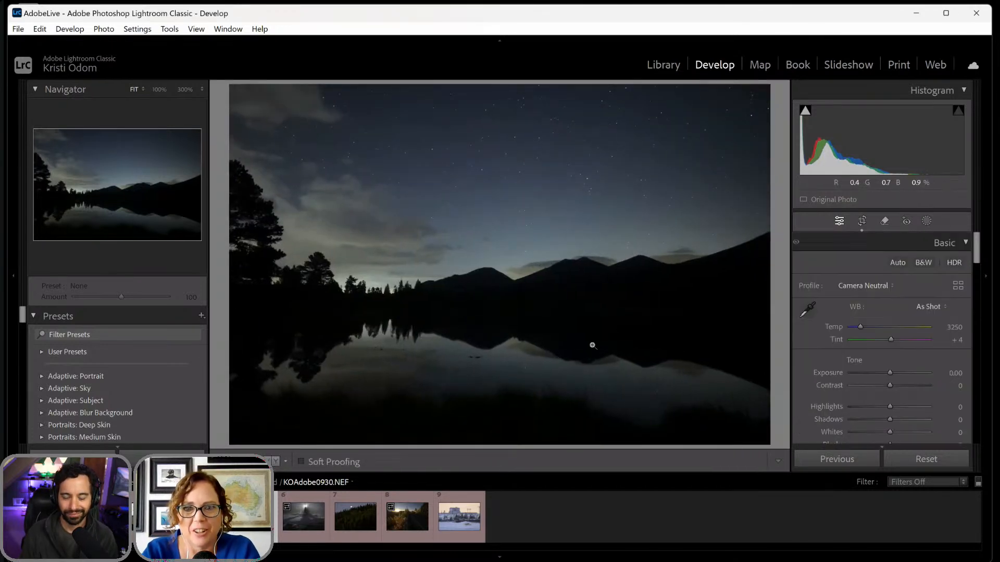
- Fine-tune the lake scene's straightening by rotating it slightly further counterclockwise within the crop, and apply it
click(862, 221)
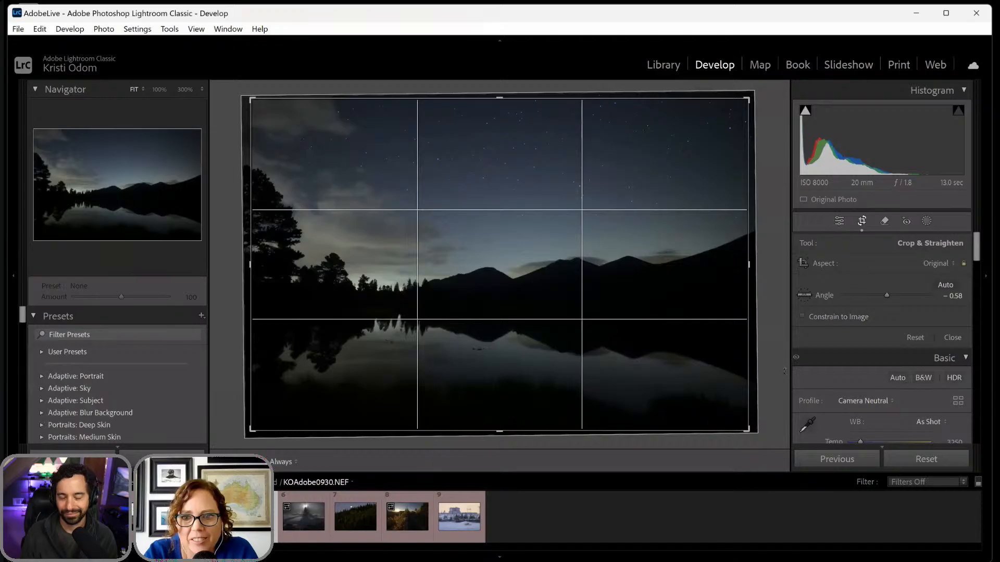
drag(783, 369, 783, 364)
key(Return)
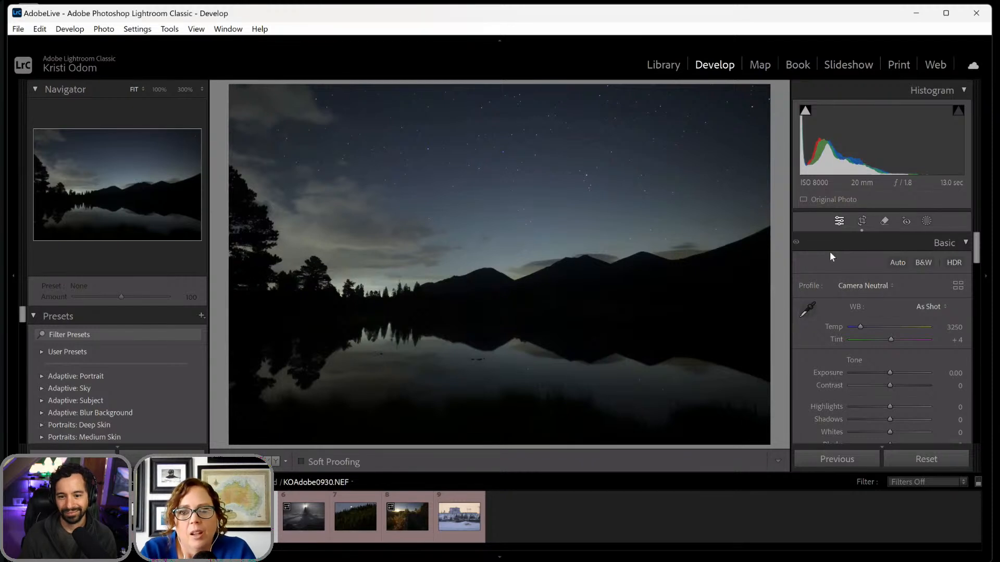
- Apply AI Denoise to the lake photo with an Amount of 36, and inspect the stars in the enhanced DNG up close
click(562, 181)
click(564, 181)
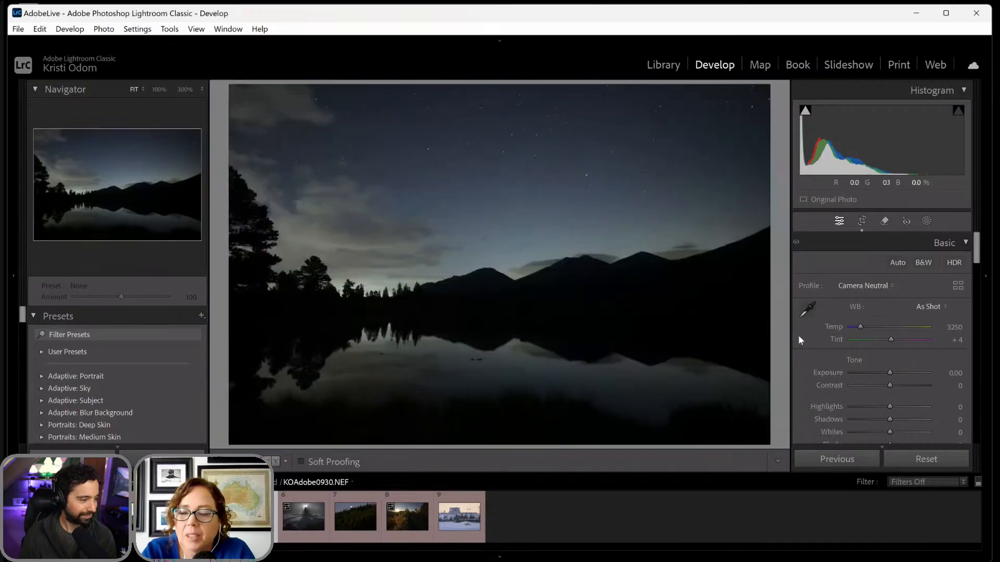
scroll(848, 339, down, 10)
scroll(848, 339, down, 12)
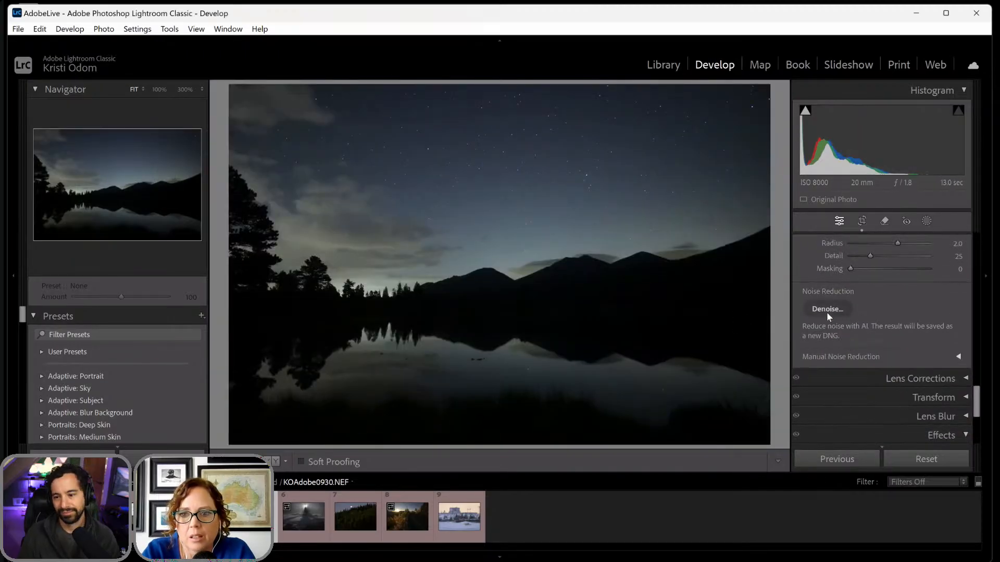
click(827, 309)
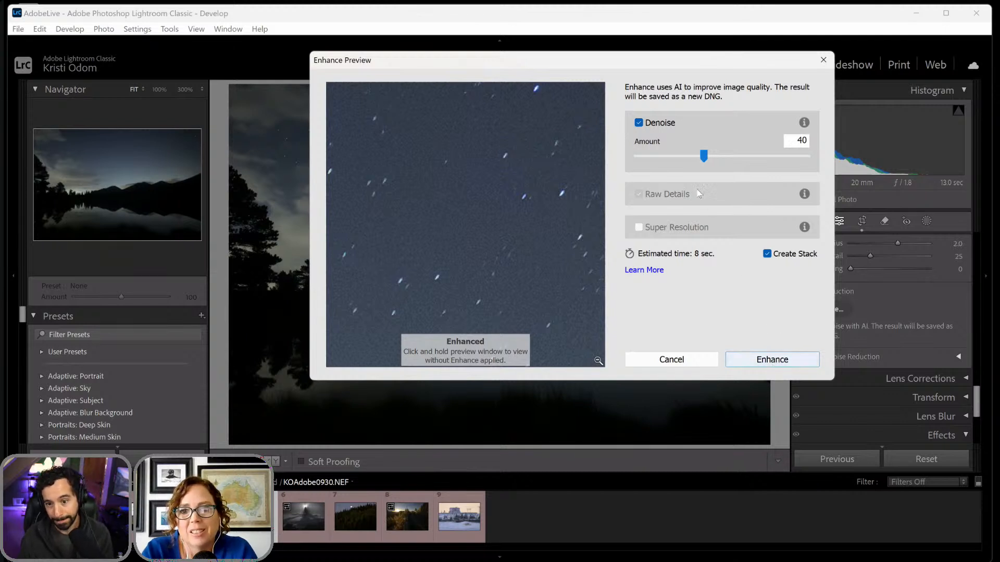
drag(703, 156, 698, 156)
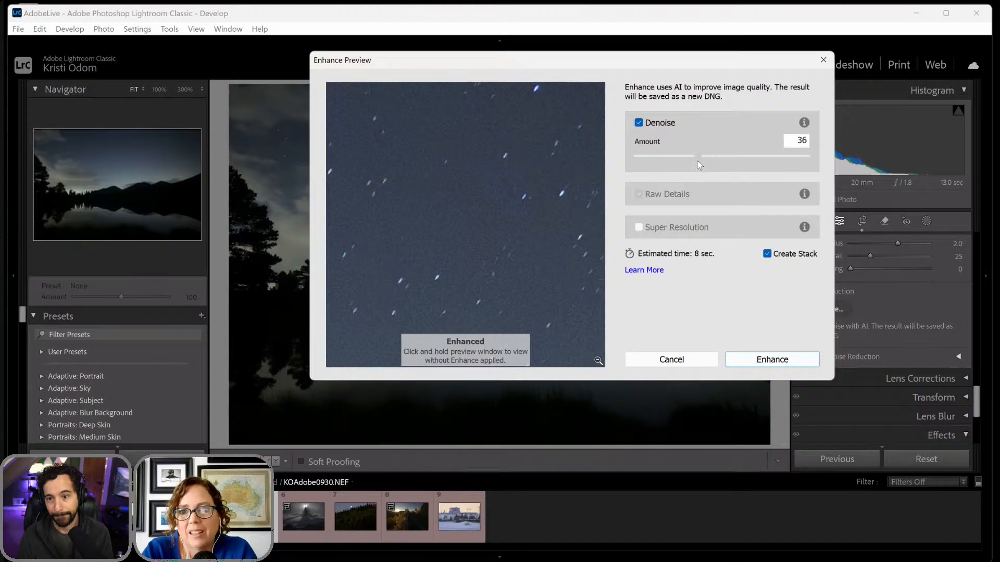
click(763, 360)
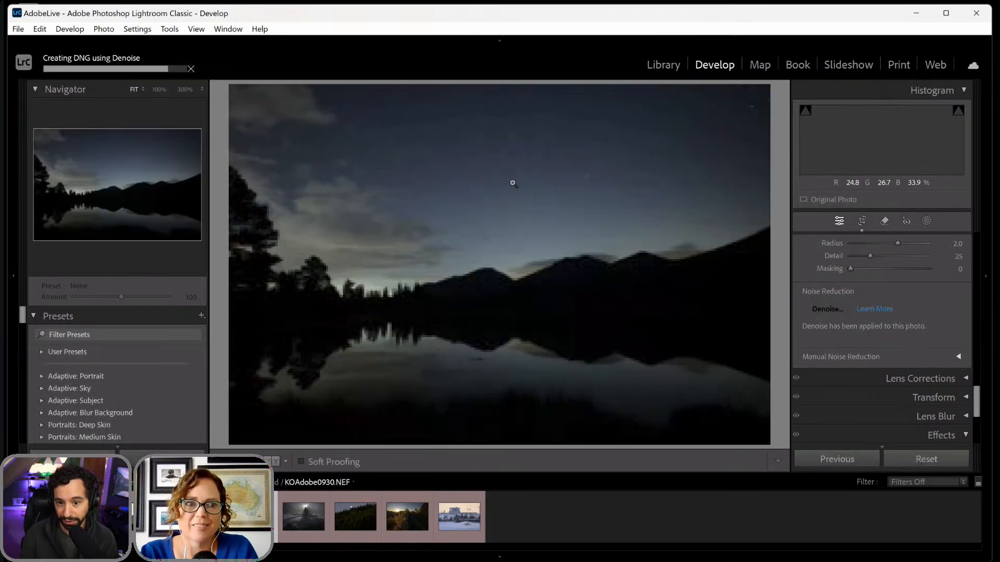
click(511, 182)
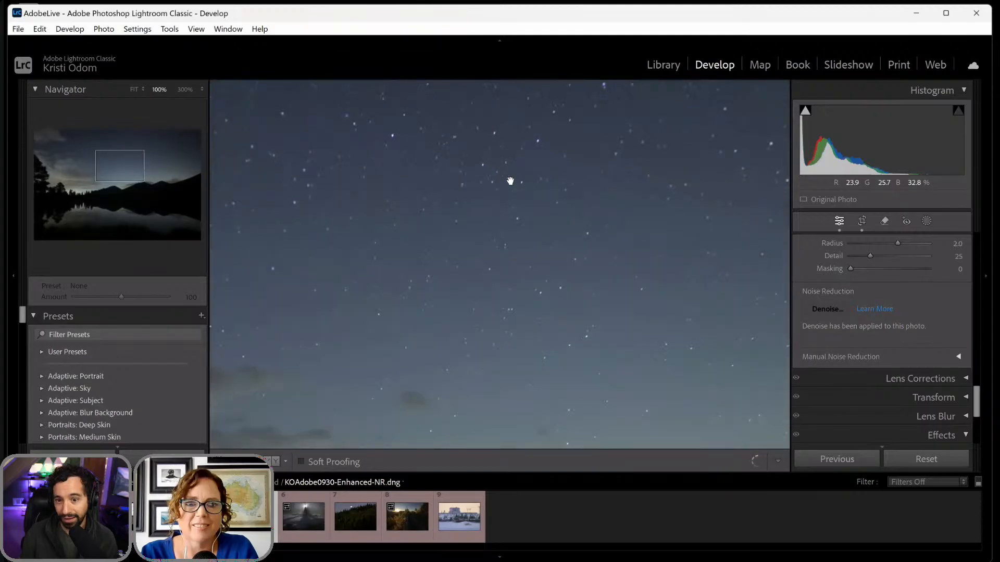
click(510, 183)
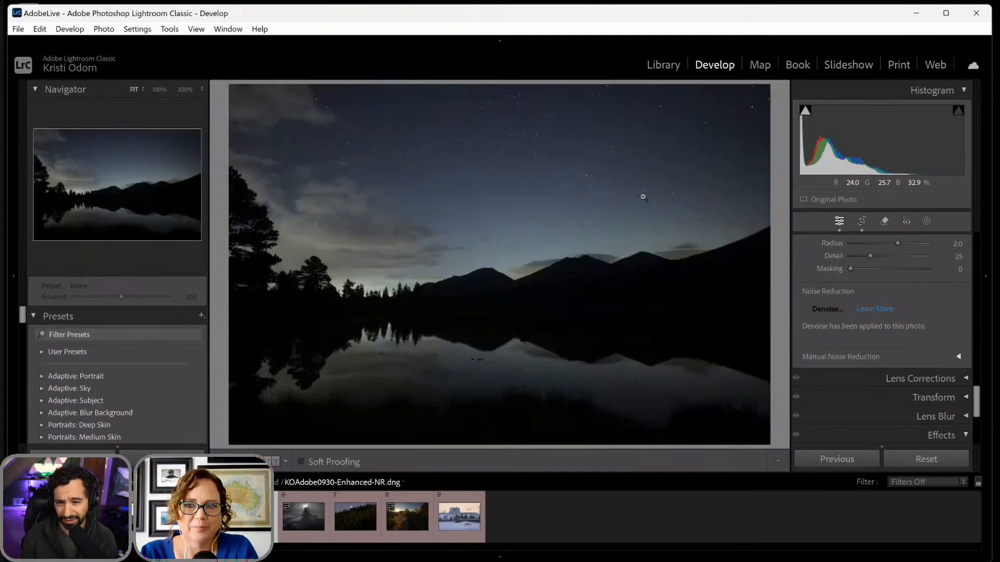
- Create one Landscape mask combining Mountains, Vegetation and Natural Ground
click(926, 221)
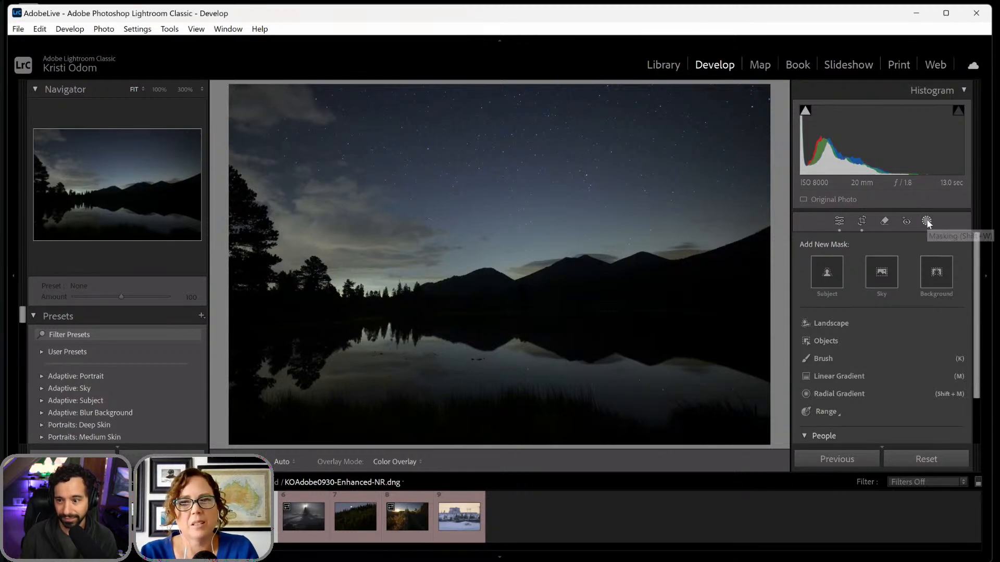
click(822, 323)
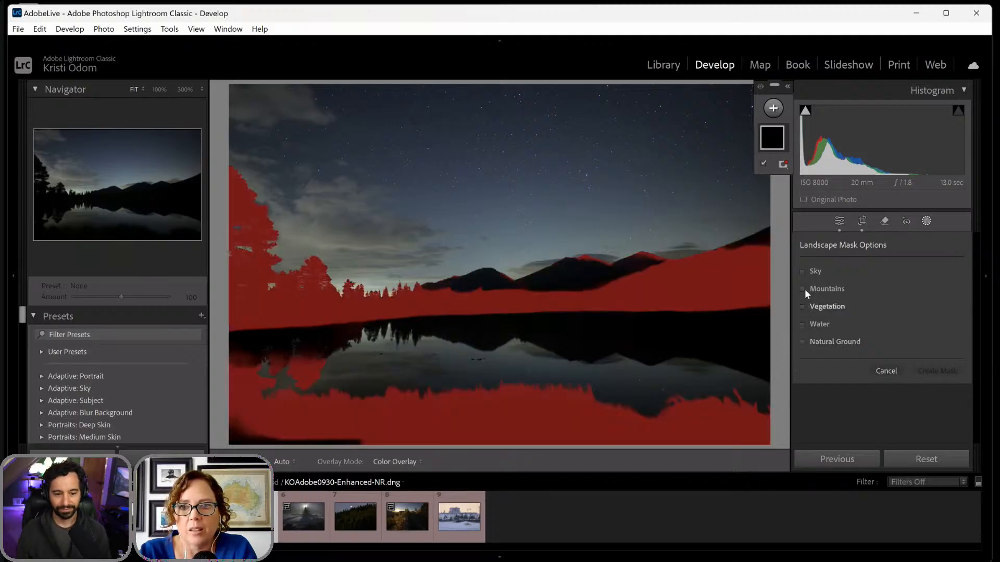
click(802, 289)
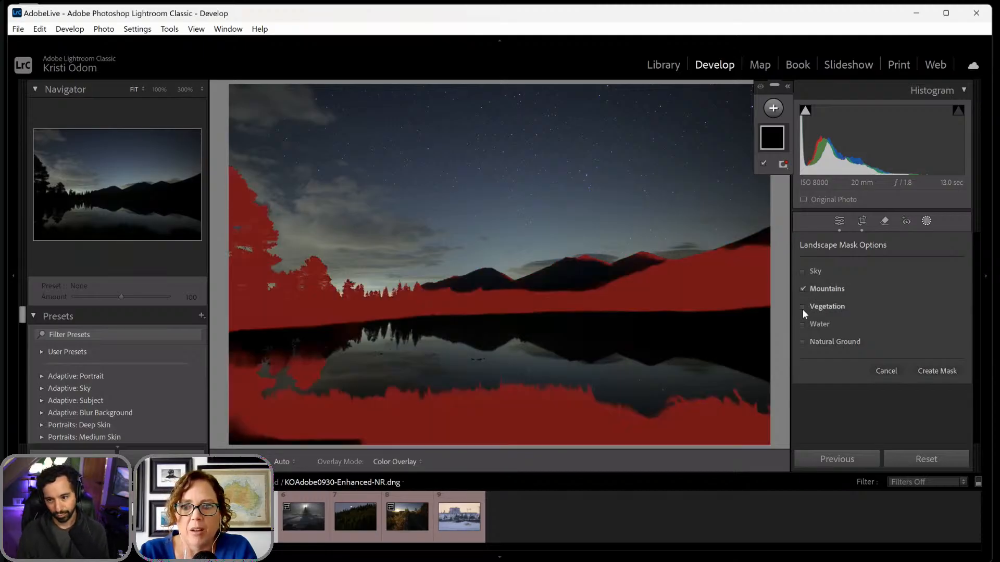
click(802, 307)
click(802, 344)
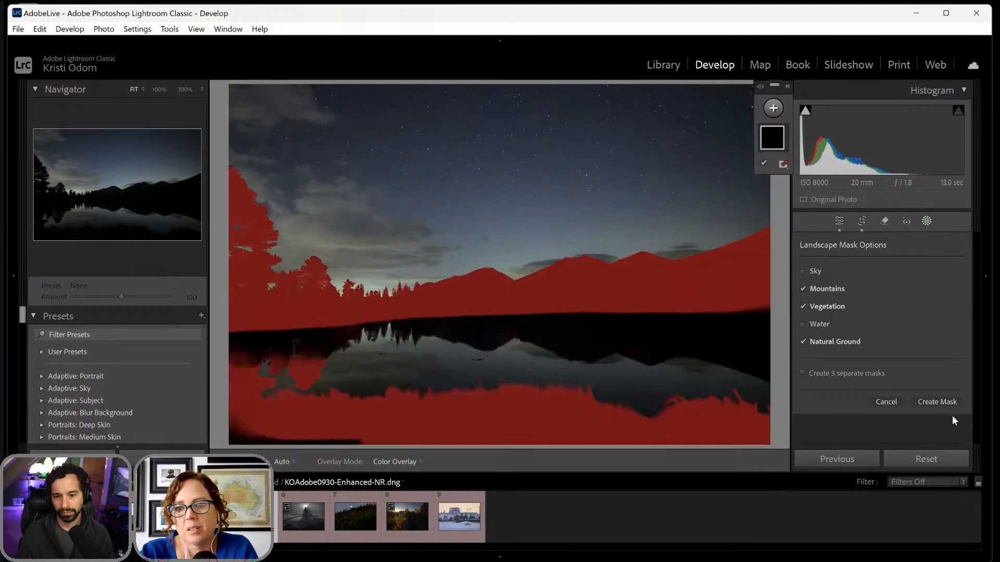
click(935, 403)
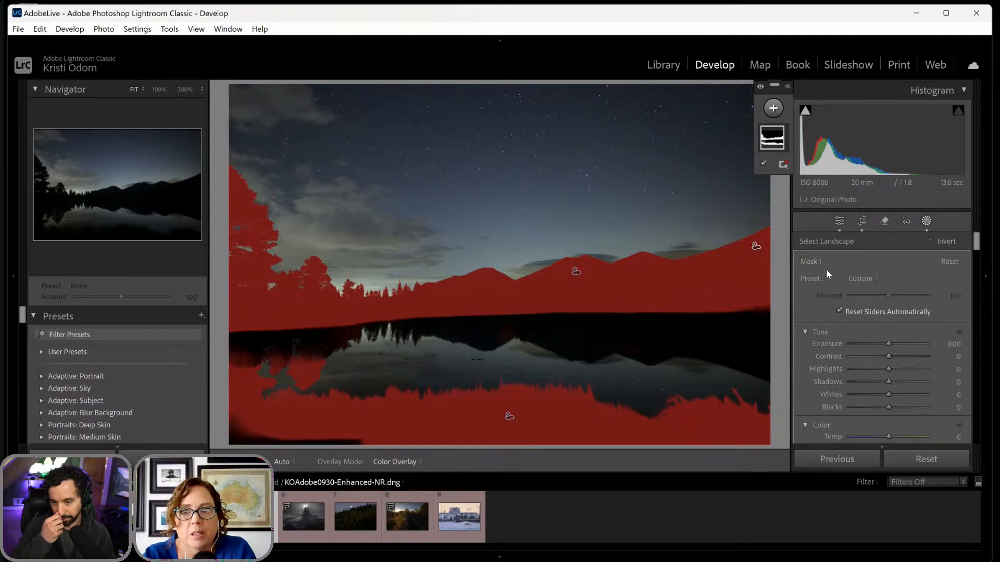
click(927, 221)
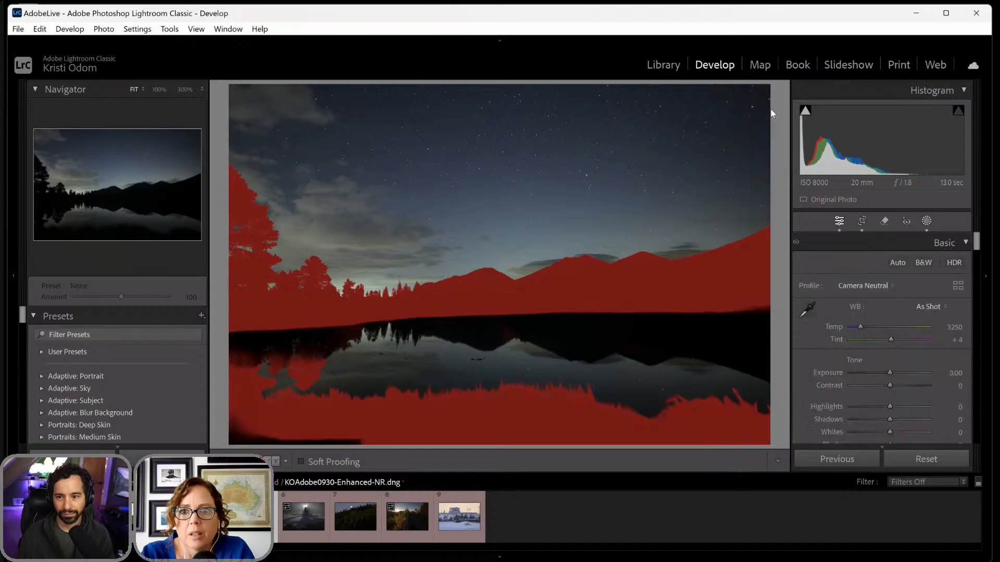
click(767, 111)
click(654, 270)
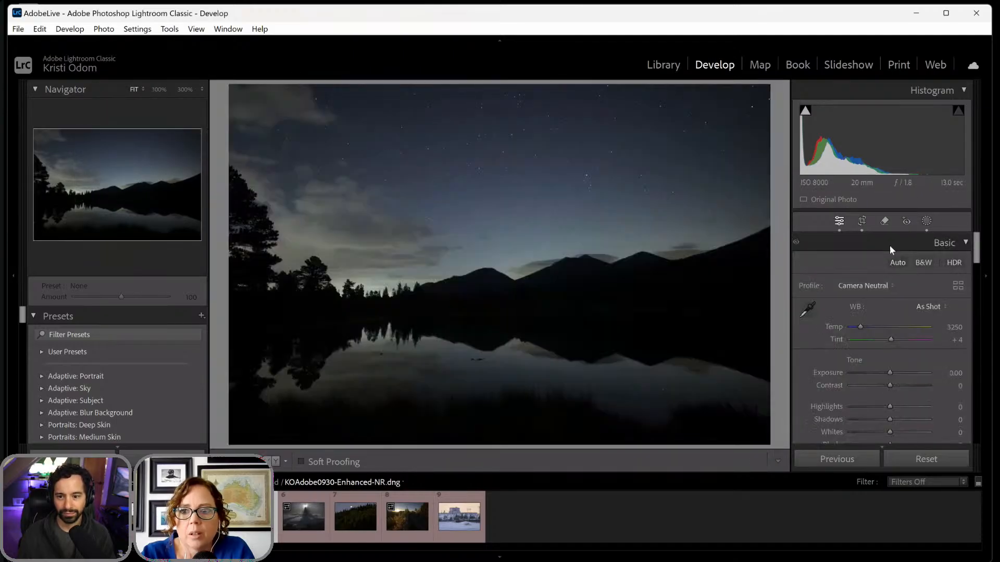
click(926, 223)
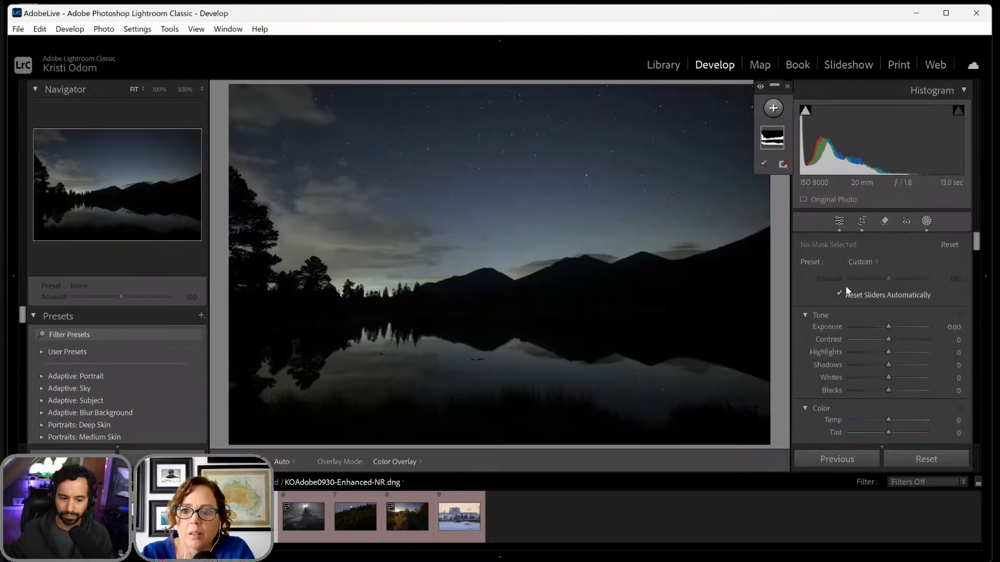
- Add two separate Landscape masks, one for Sky and one for Water
click(774, 110)
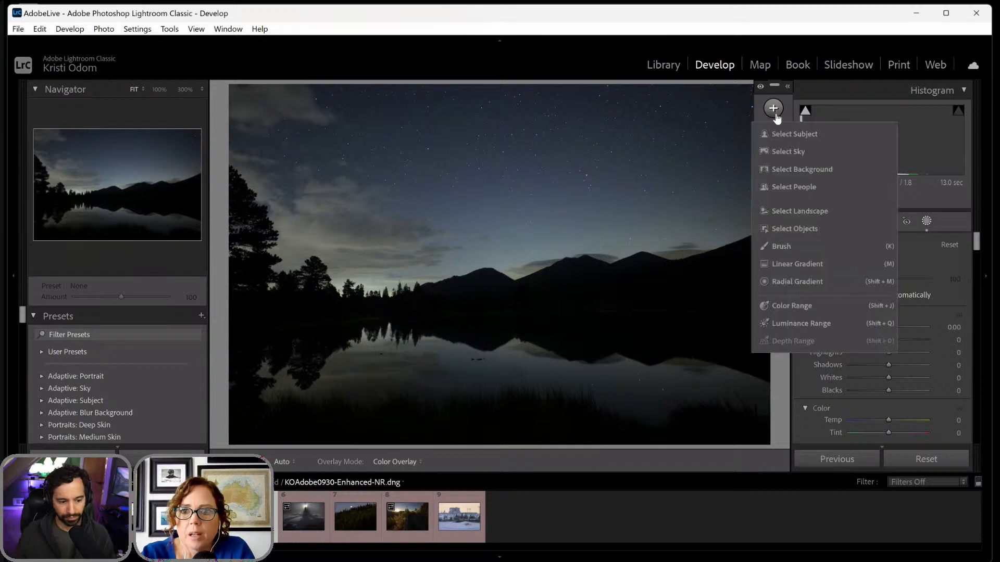
click(778, 209)
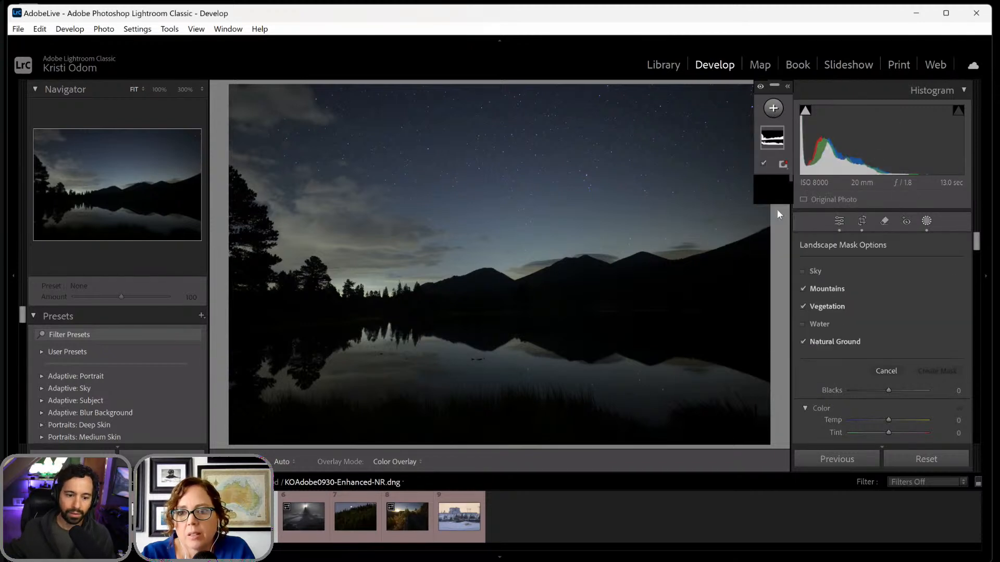
click(802, 271)
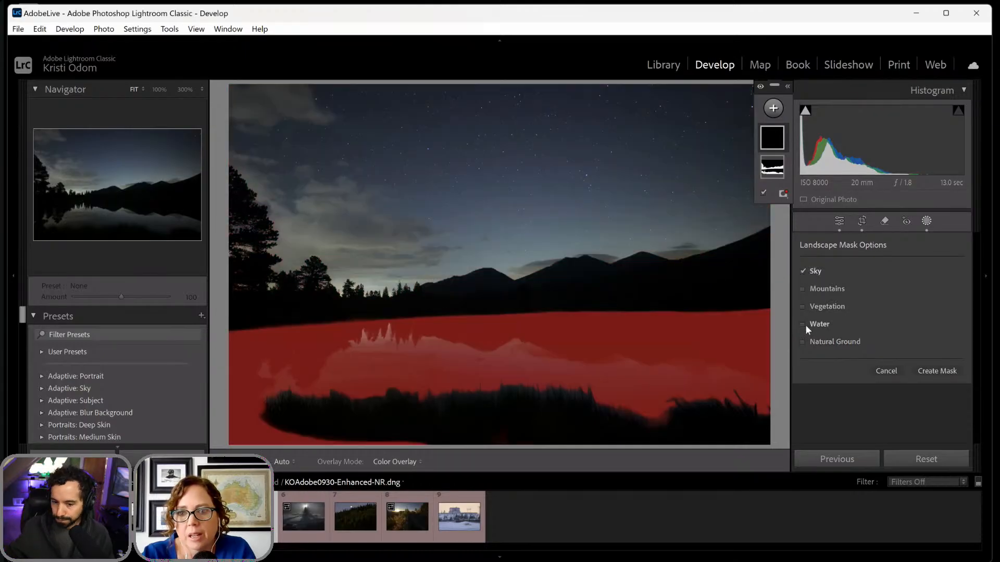
click(805, 324)
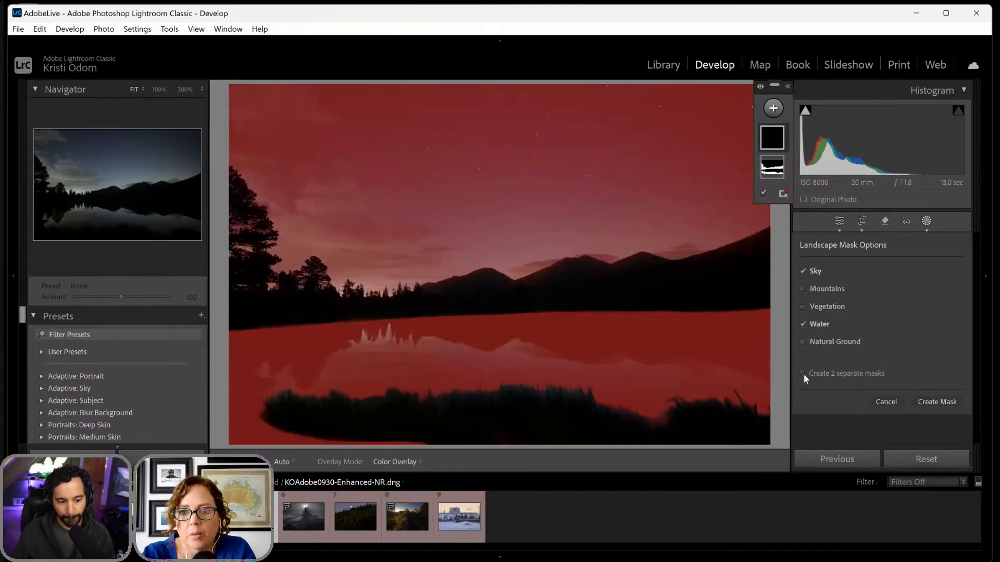
click(938, 402)
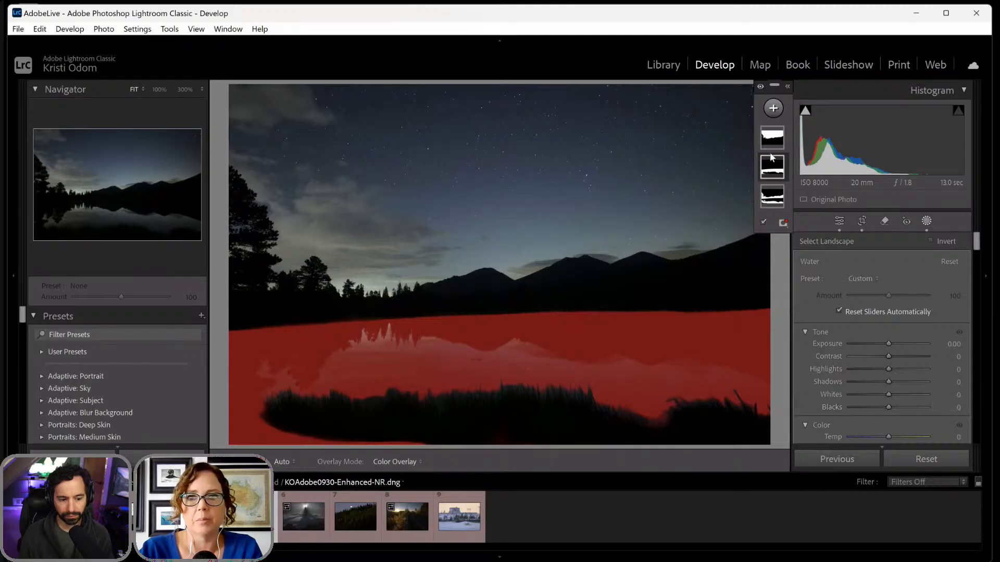
- Darken the mountains, vegetation and ground mask with Blacks at -37, Contrast at -2 and Shadows at -6
click(774, 196)
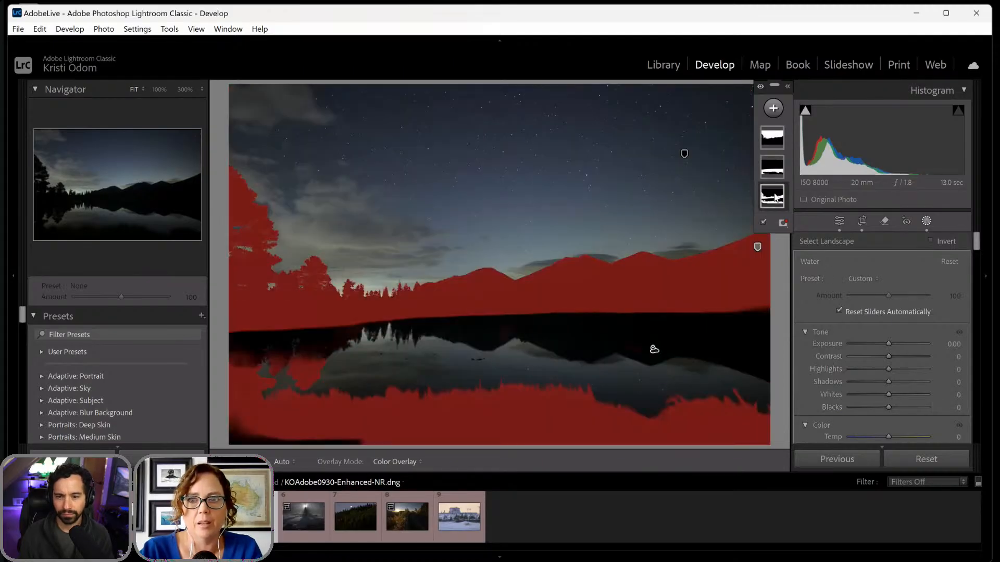
drag(878, 388, 874, 389)
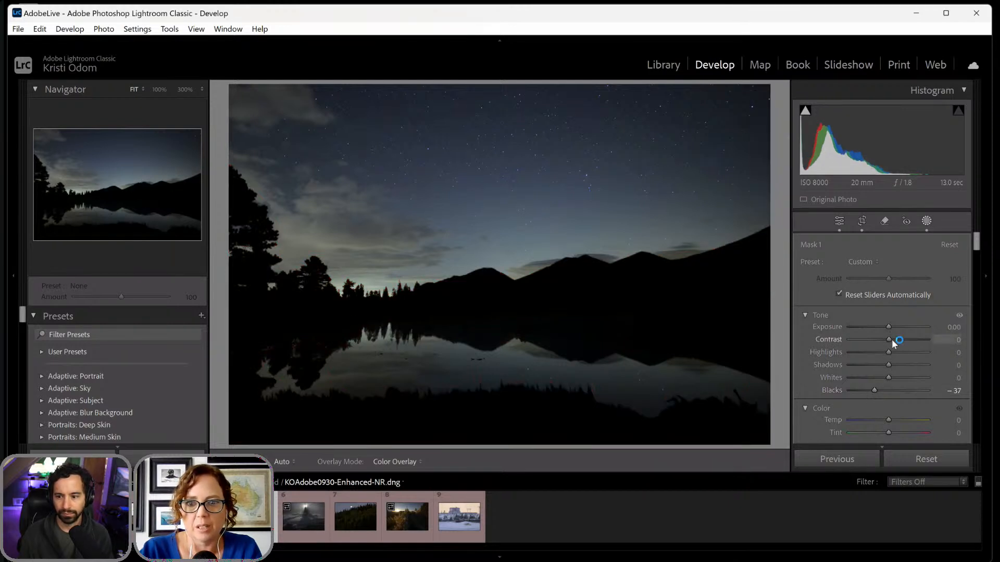
drag(884, 339, 884, 370)
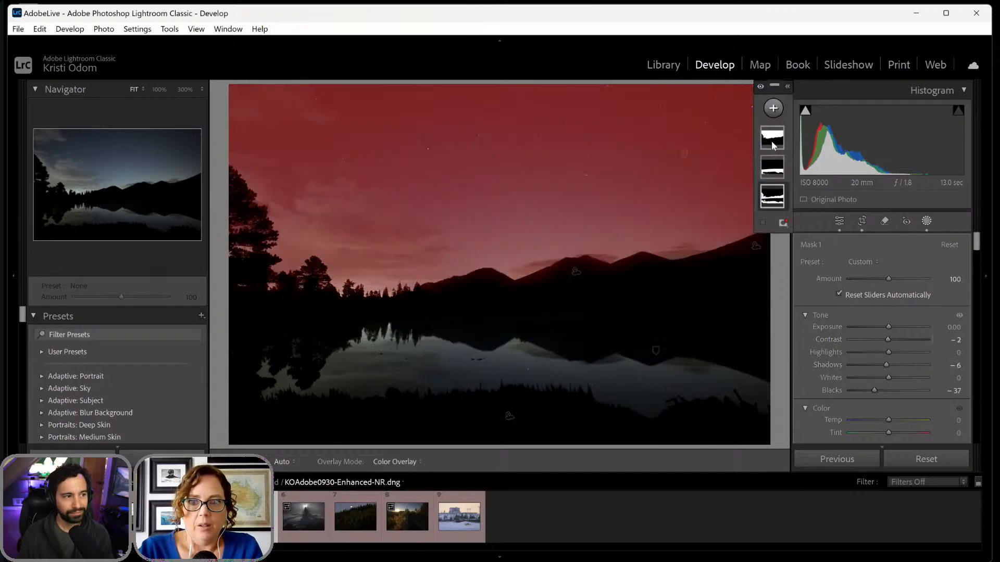
- Set the Sky mask's Exposure to 0.40, Contrast to 17 and Temp to -4
click(771, 141)
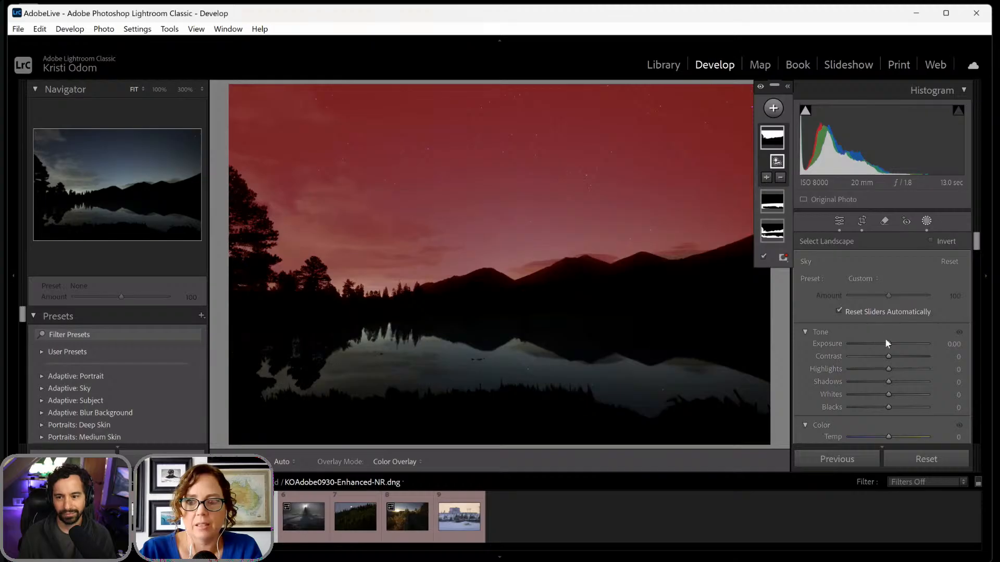
drag(887, 342, 895, 356)
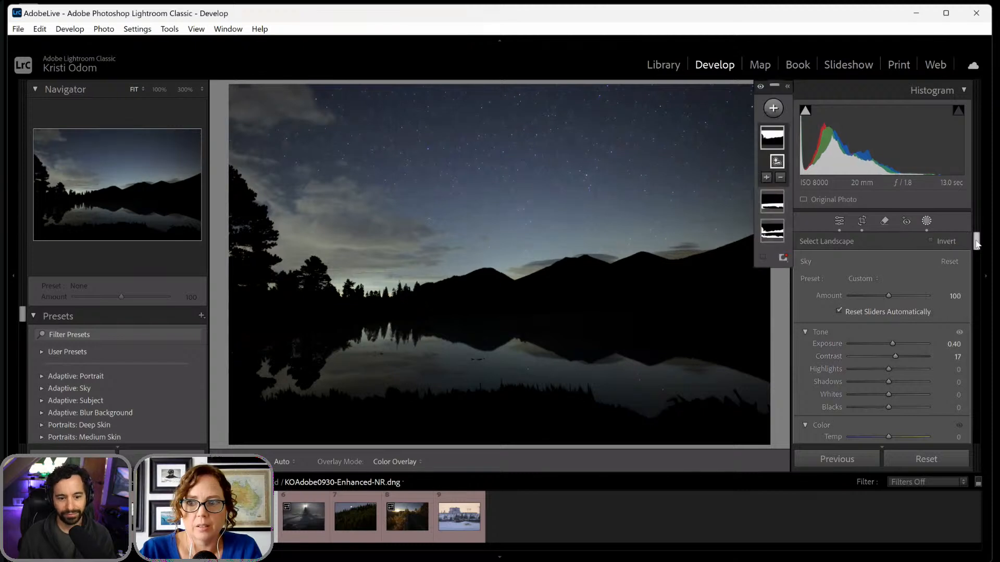
drag(977, 244, 976, 255)
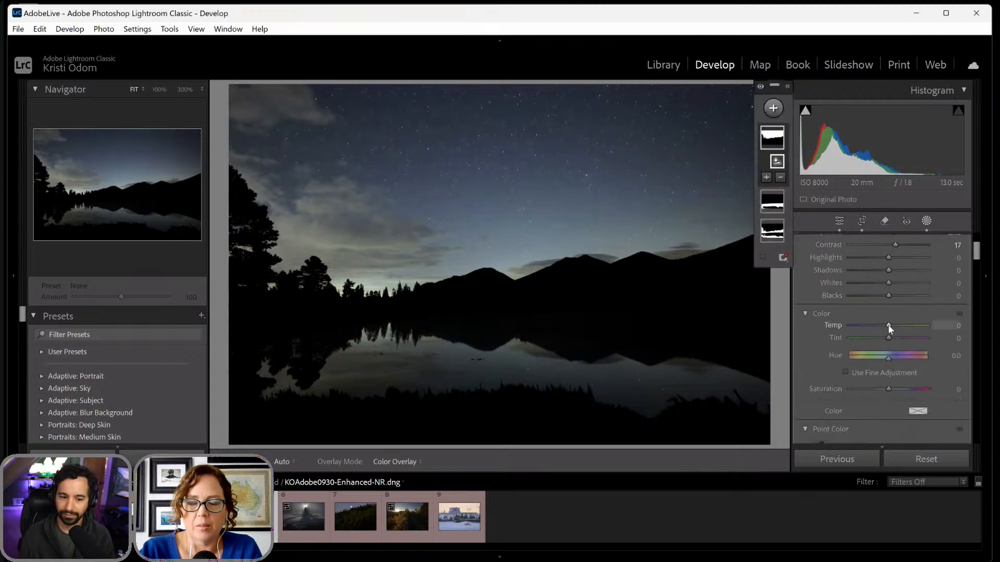
drag(888, 326, 887, 329)
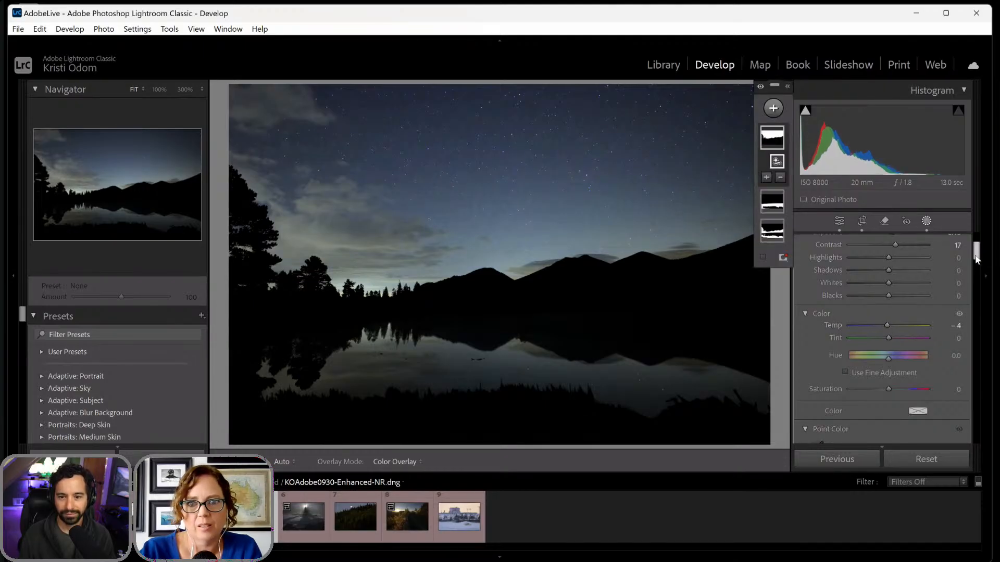
drag(977, 259, 976, 303)
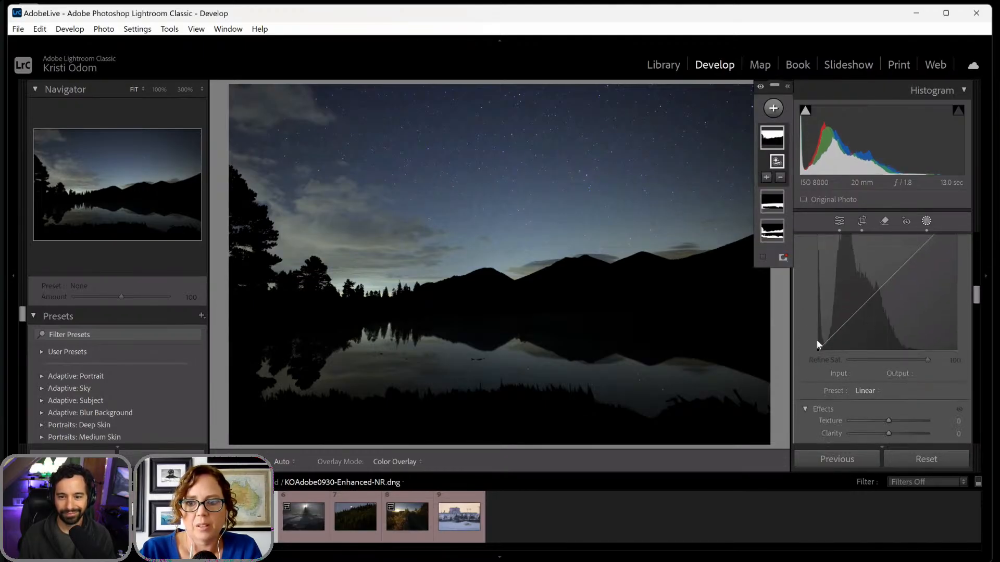
drag(824, 345, 827, 345)
key(ctrl+z)
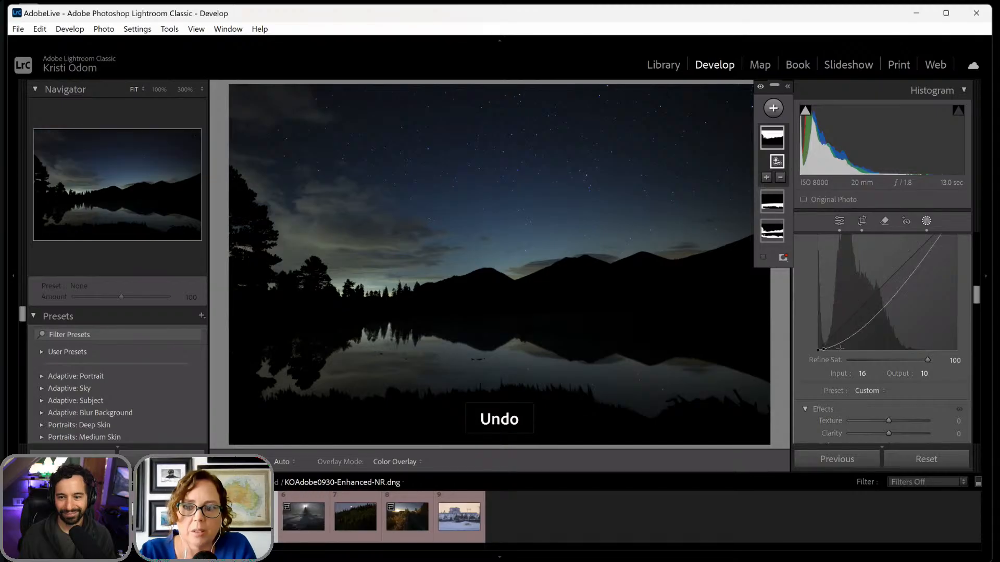
key(ctrl+z)
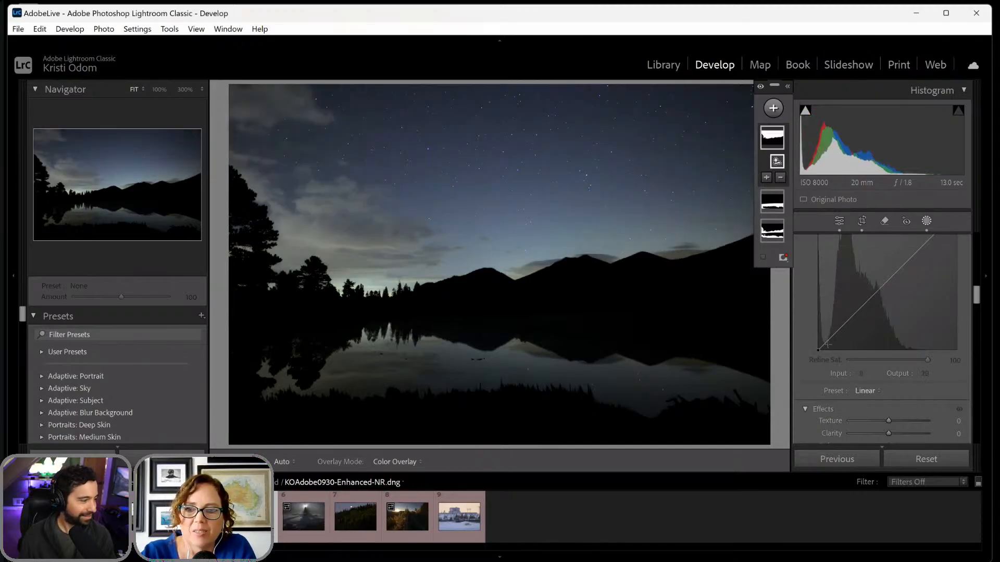
- Add Sky mask curve points at Input 20, Output 17 and Input 184, Output 195, and set Clarity to 5 and Dehaze to 2
drag(827, 340, 828, 342)
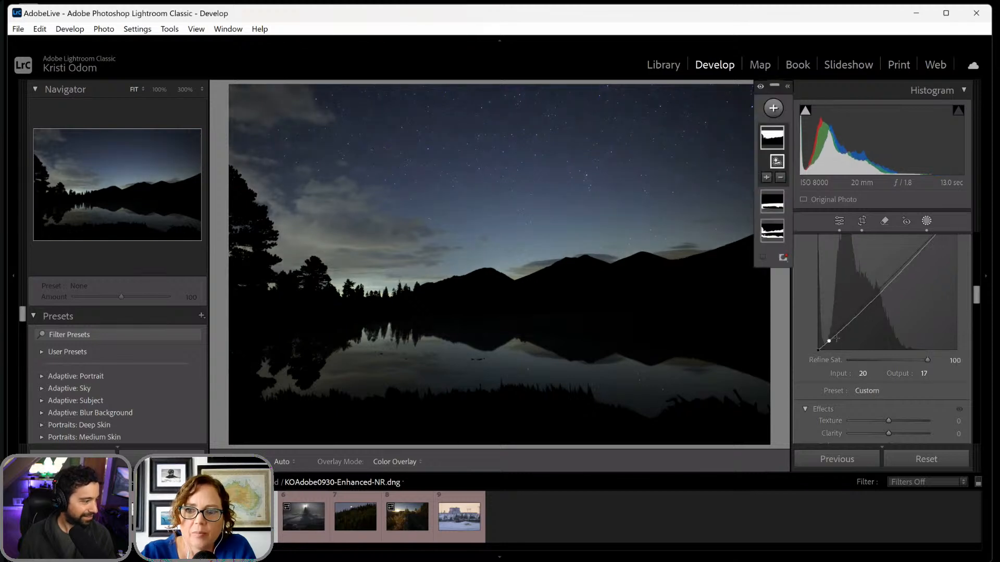
drag(920, 250, 918, 244)
mouse_move(977, 295)
mouse_down()
mouse_move(970, 244)
mouse_move(976, 311)
mouse_up()
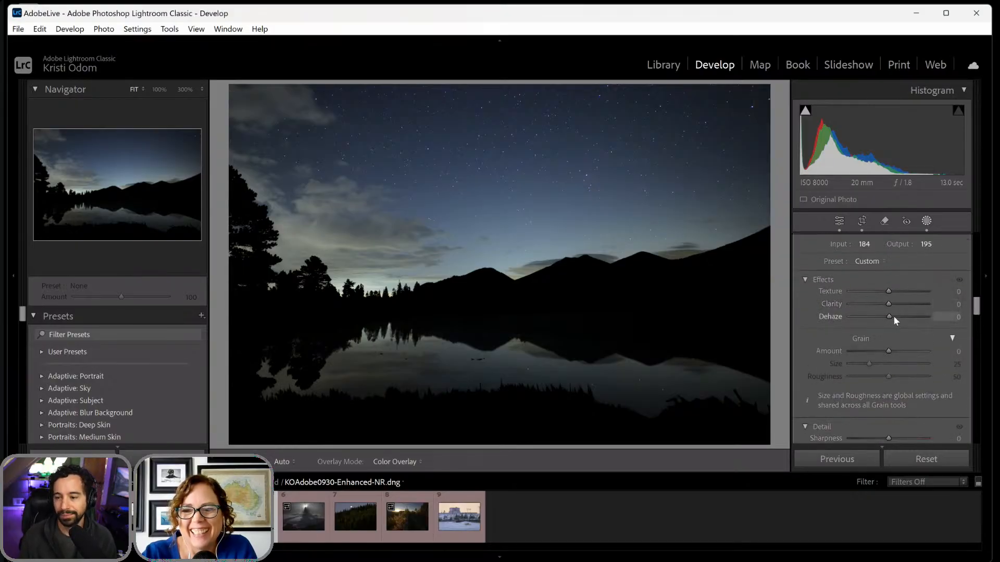
drag(892, 315, 890, 304)
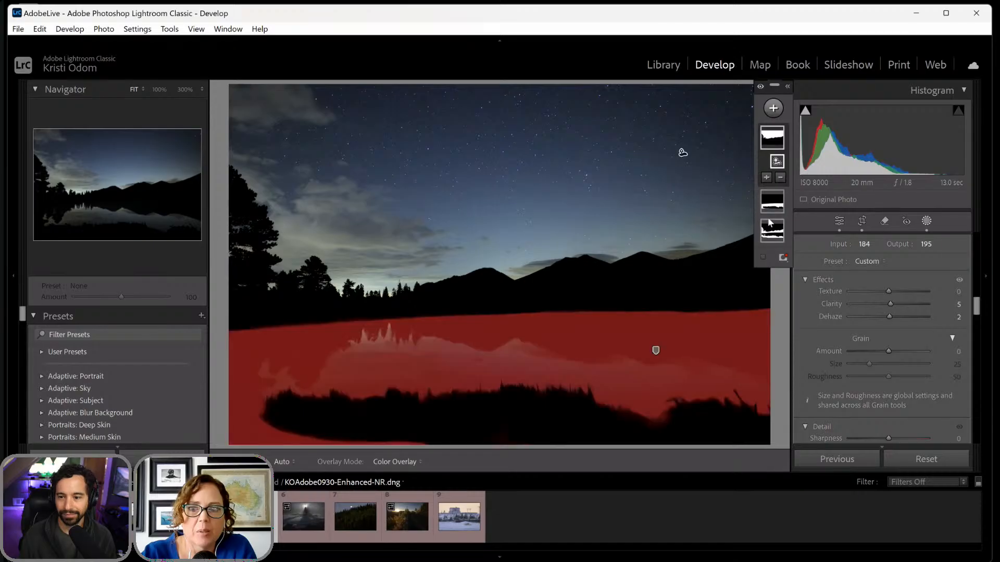
- Select the Water mask covering the lake reflection for editing
click(772, 202)
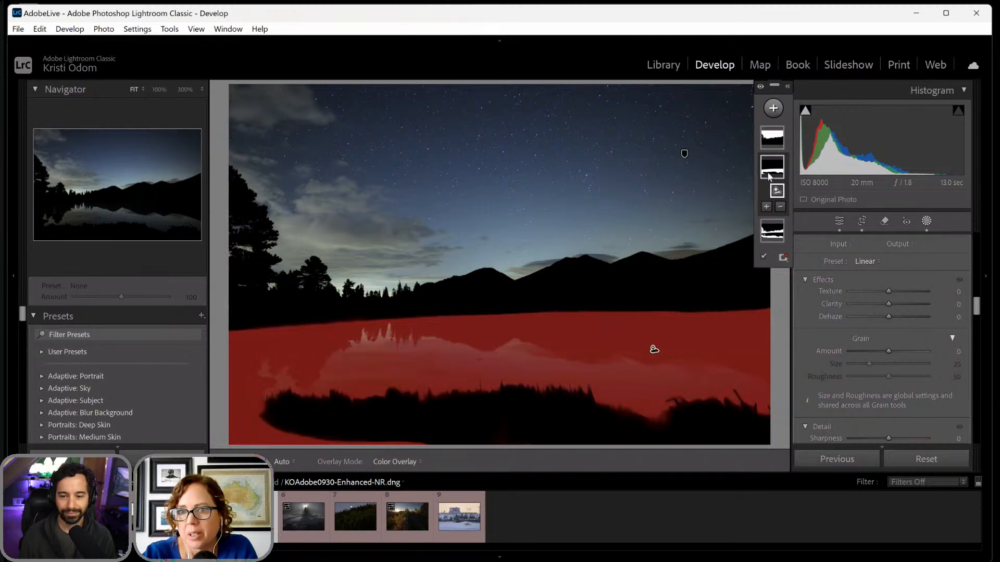
scroll(887, 349, down, 6)
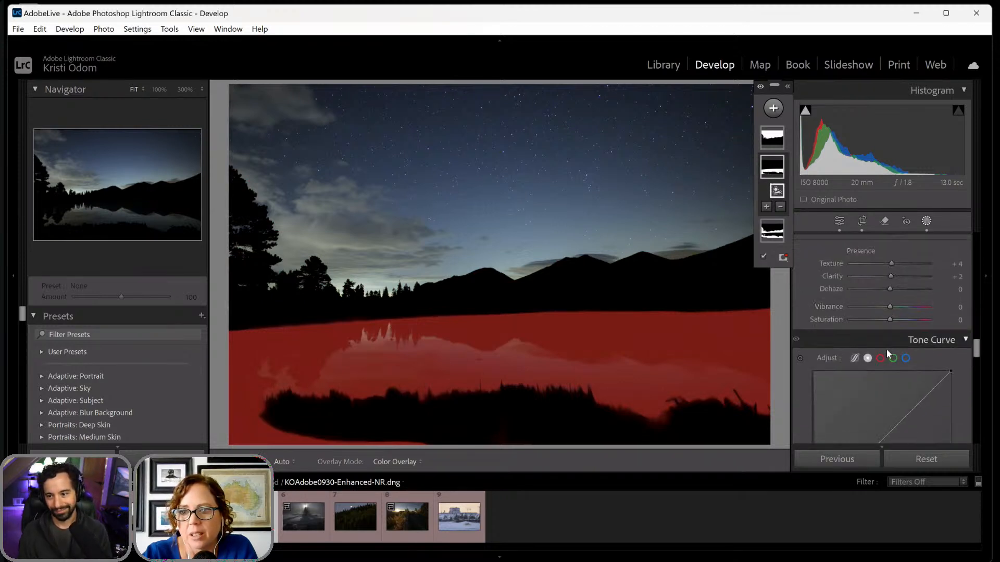
scroll(886, 349, down, 3)
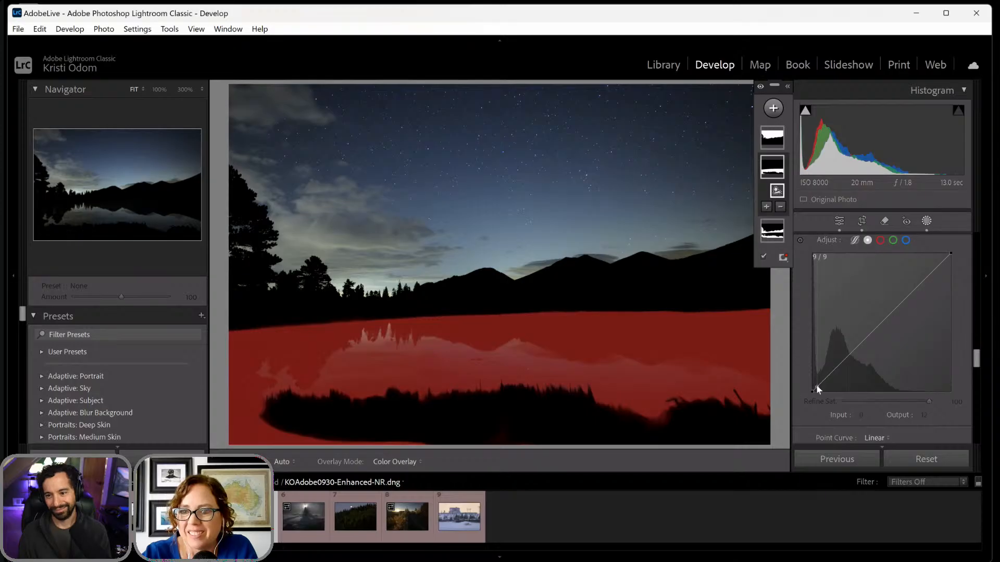
drag(817, 387, 818, 389)
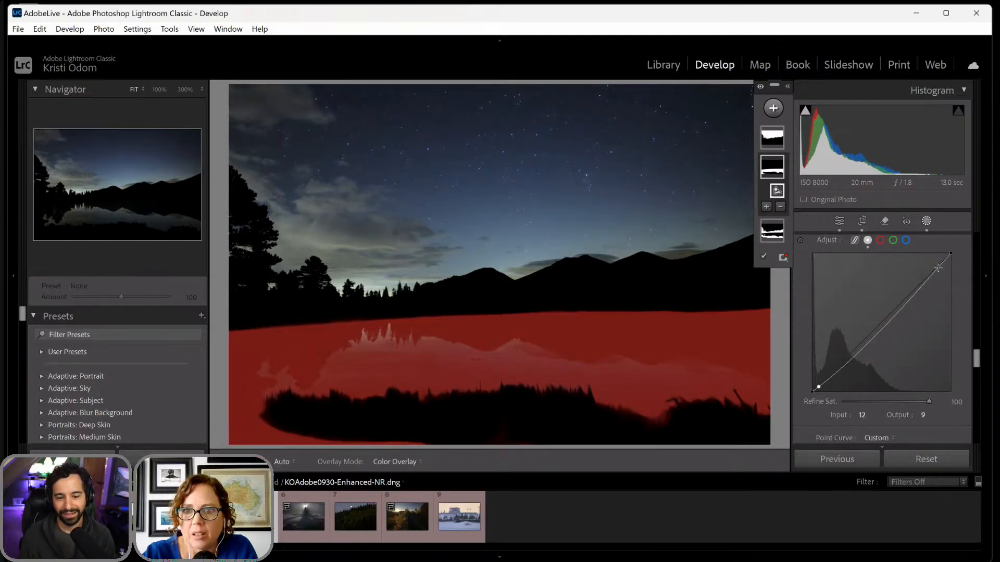
key(ctrl+z)
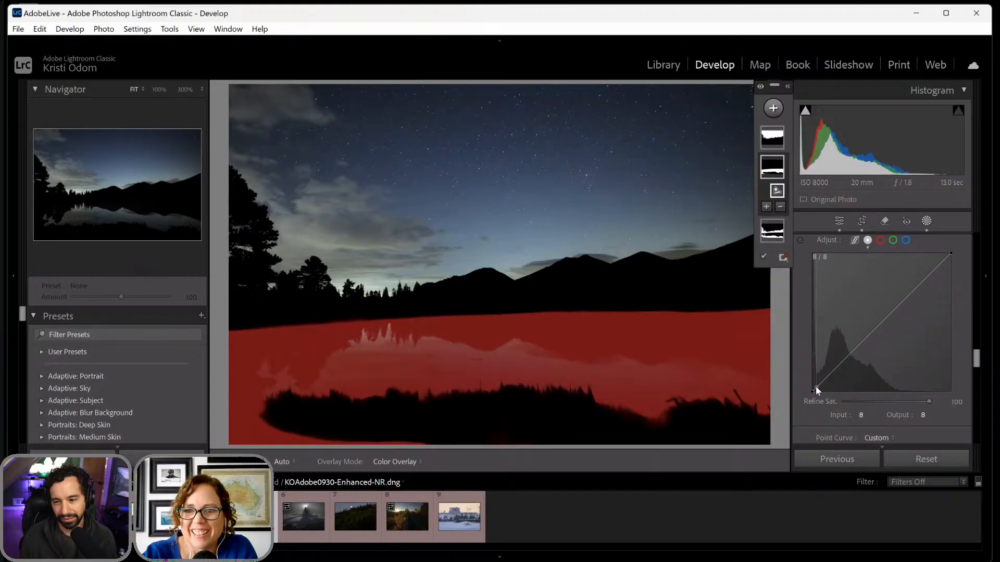
drag(815, 386, 817, 387)
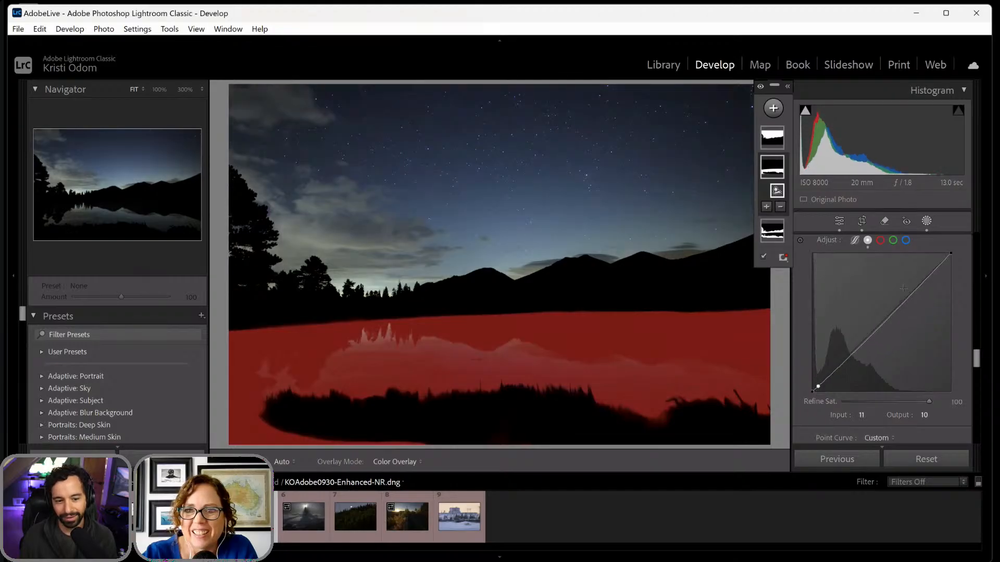
key(ctrl+z)
- Add a Water mask curve point at Input 14, Output 10, lift the curve's upper part, and set Temp to -17
drag(977, 359, 975, 289)
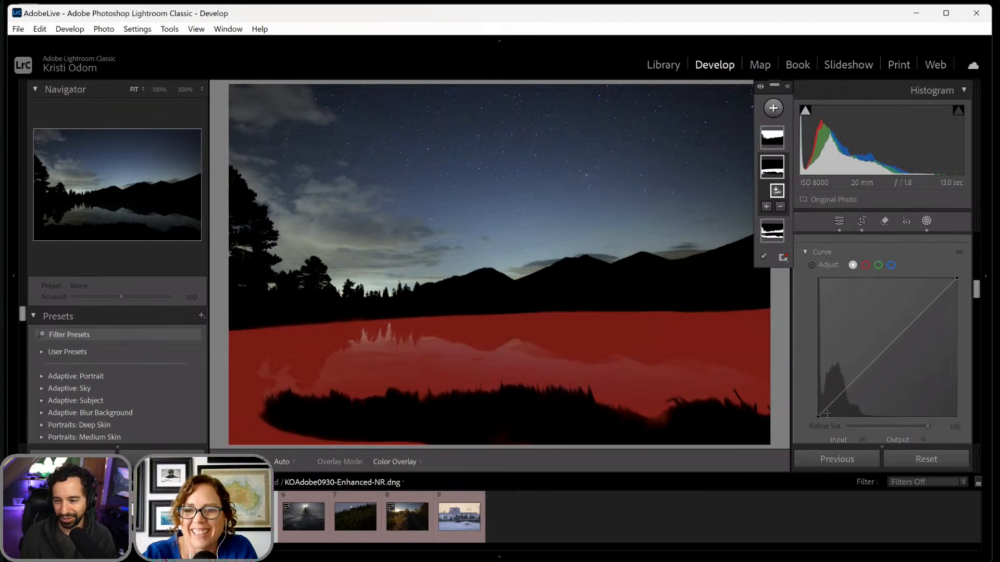
drag(822, 411, 825, 410)
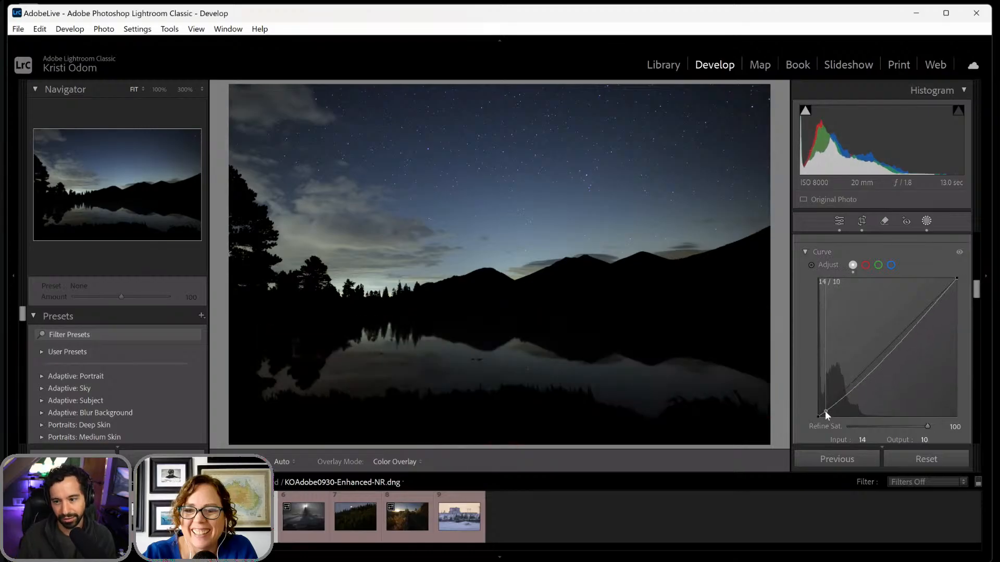
drag(926, 309, 974, 252)
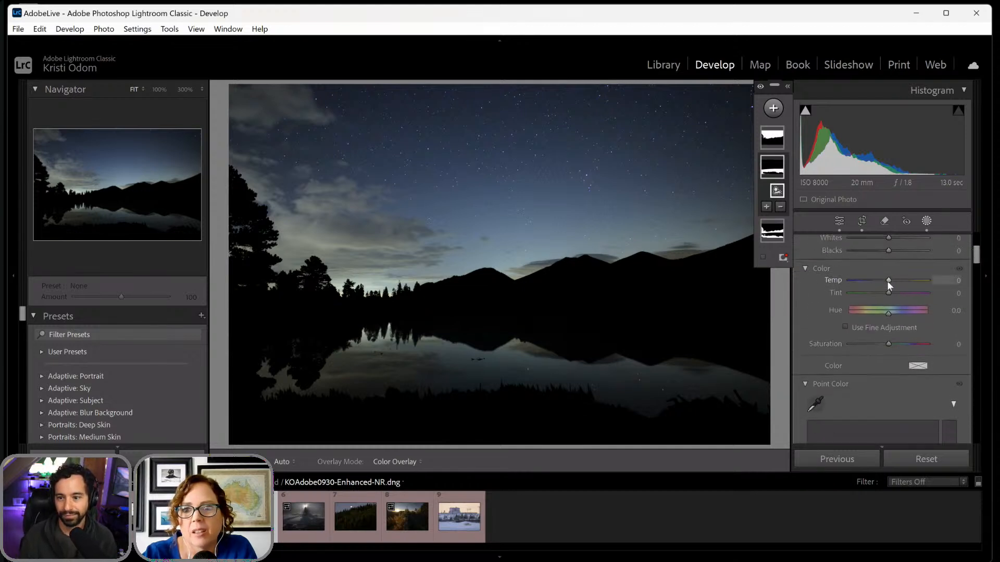
drag(886, 280, 881, 283)
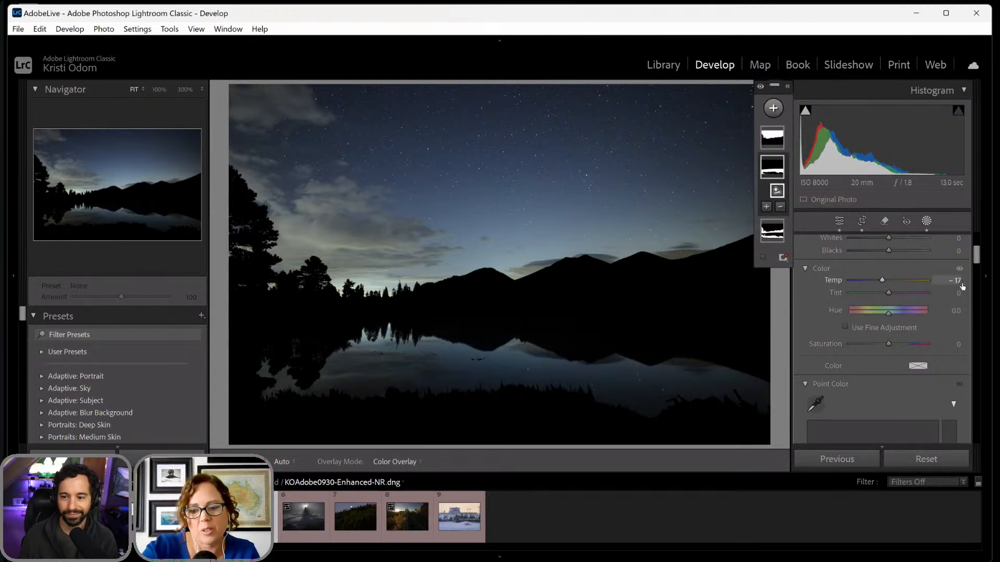
- Compare the lake photo's before and after versions several times to check the overall edit
key(backslash)
key(backslash)
key(backslash)
key(backslash)
key(backslash)
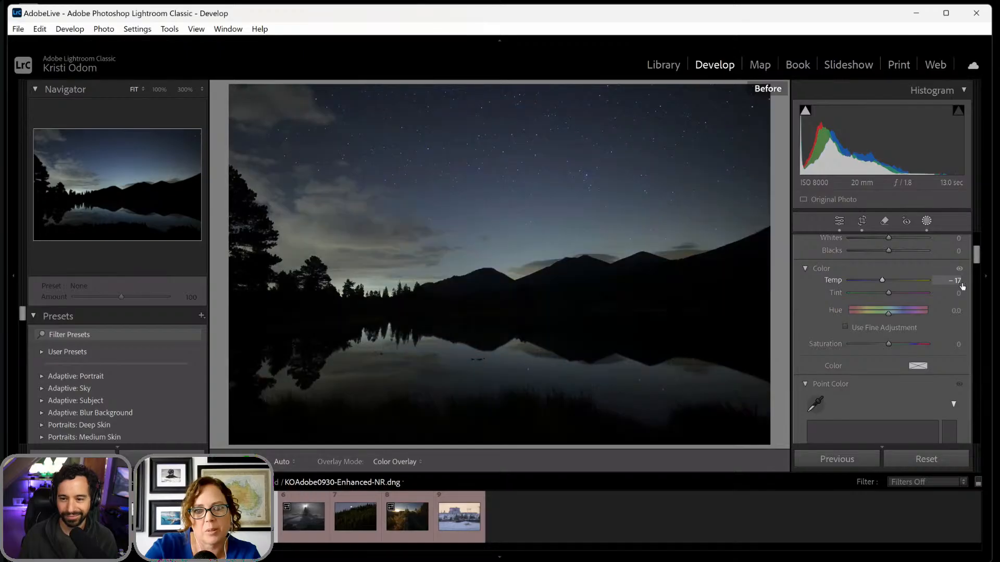
key(backslash)
key(backslash)
key(backslash)
key(backslash)
key(backslash)
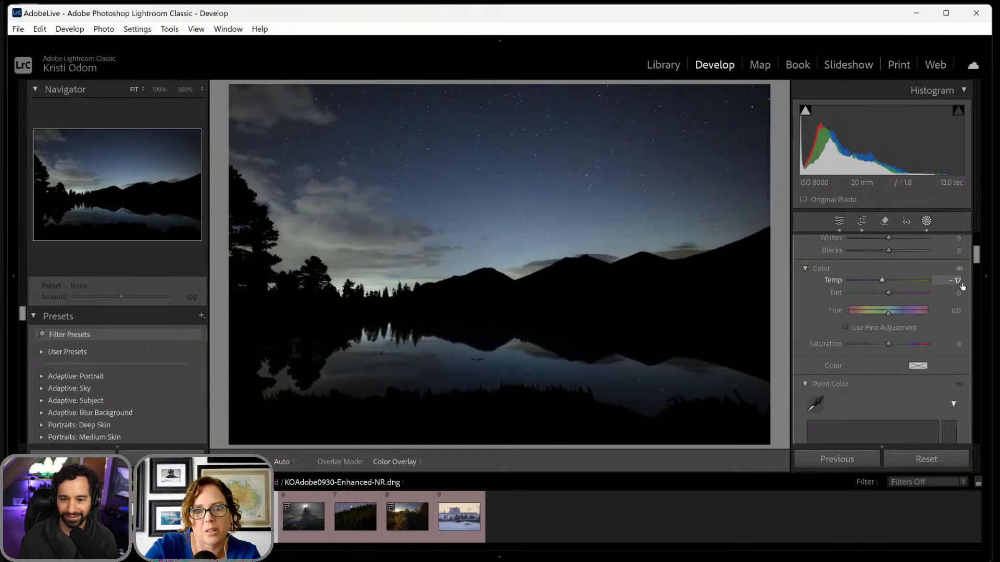
key(backslash)
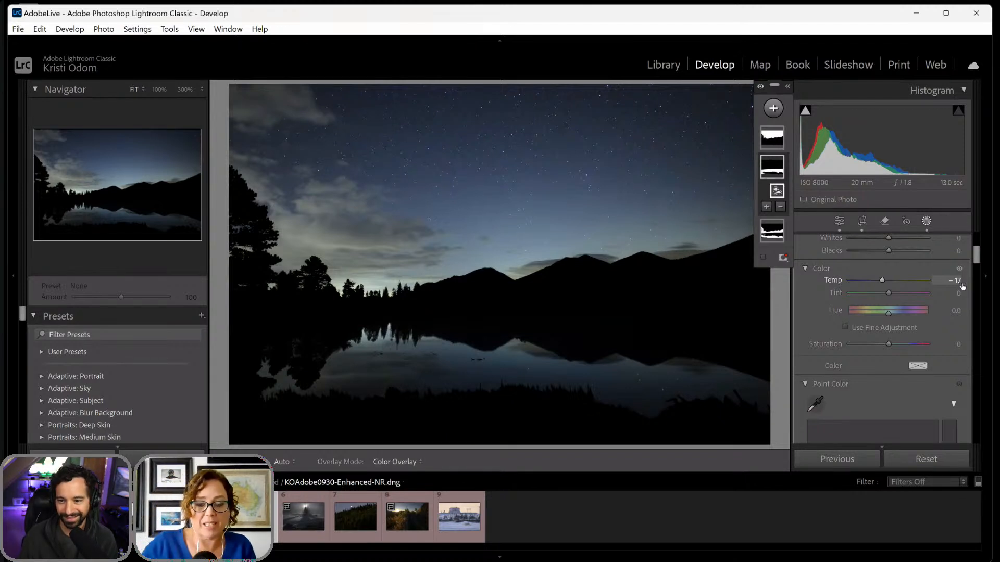
- Open KOAdobe0935.NEF and create four separate Landscape masks for Sky, Architecture, Vegetation and Natural Ground
click(306, 521)
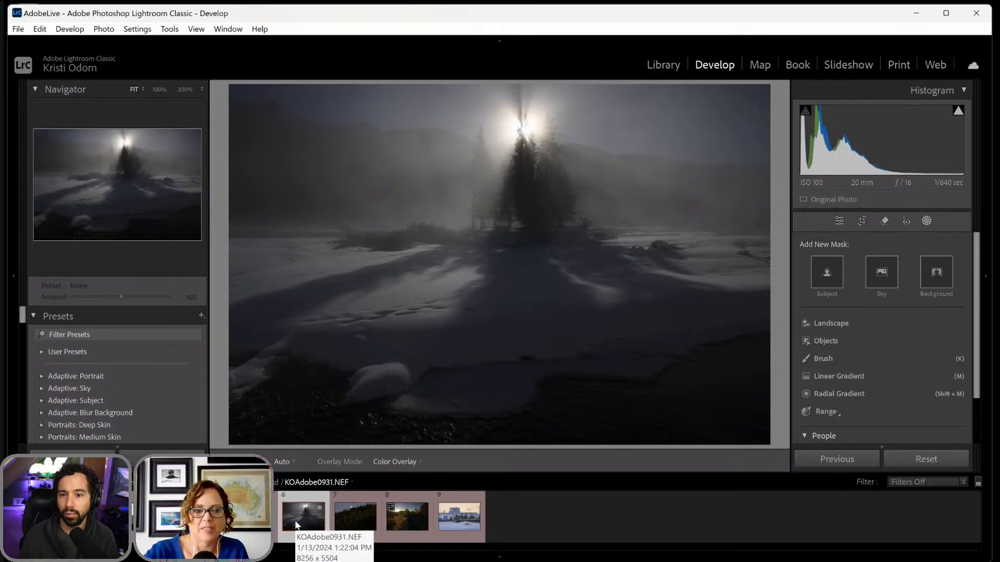
click(453, 519)
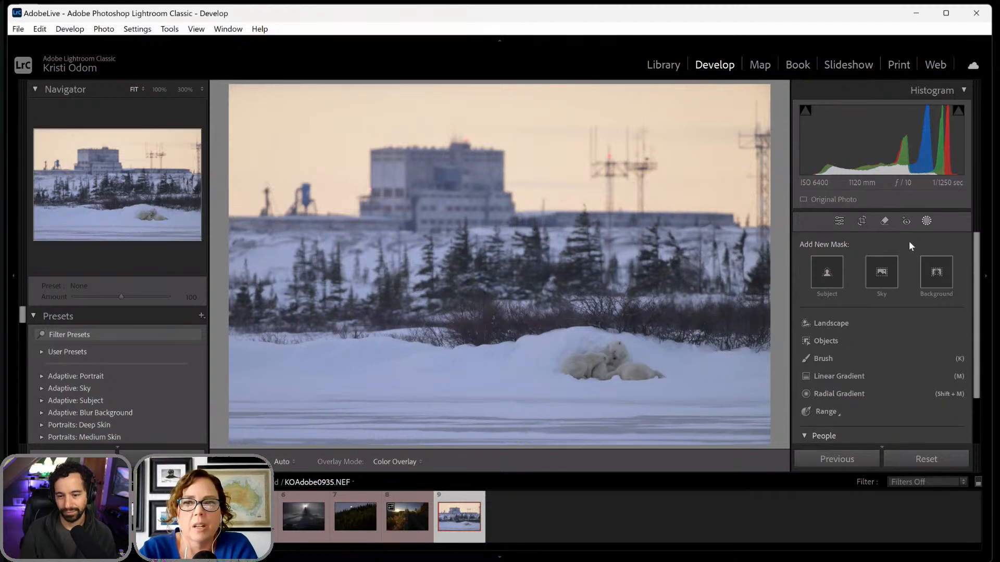
click(926, 221)
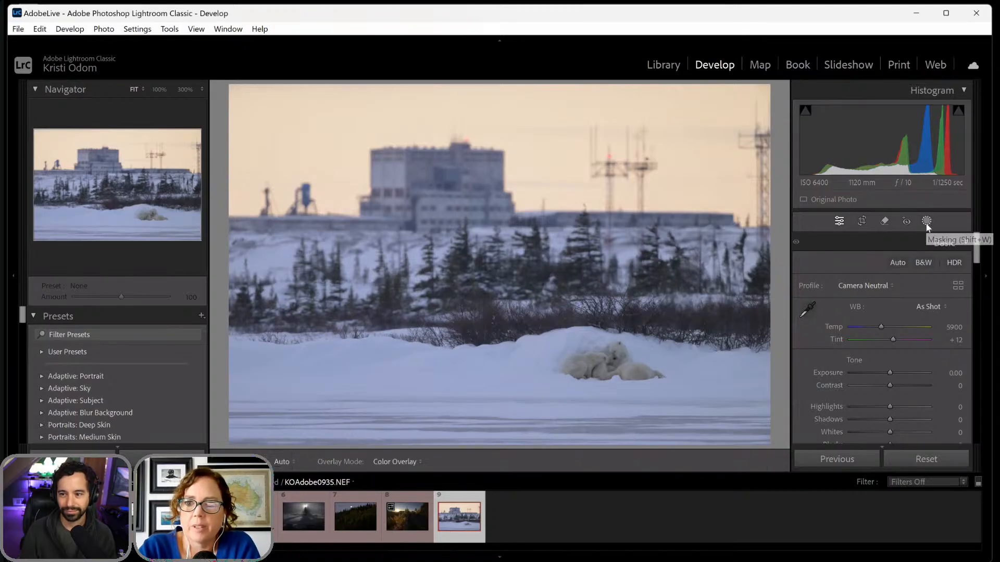
click(926, 222)
click(822, 325)
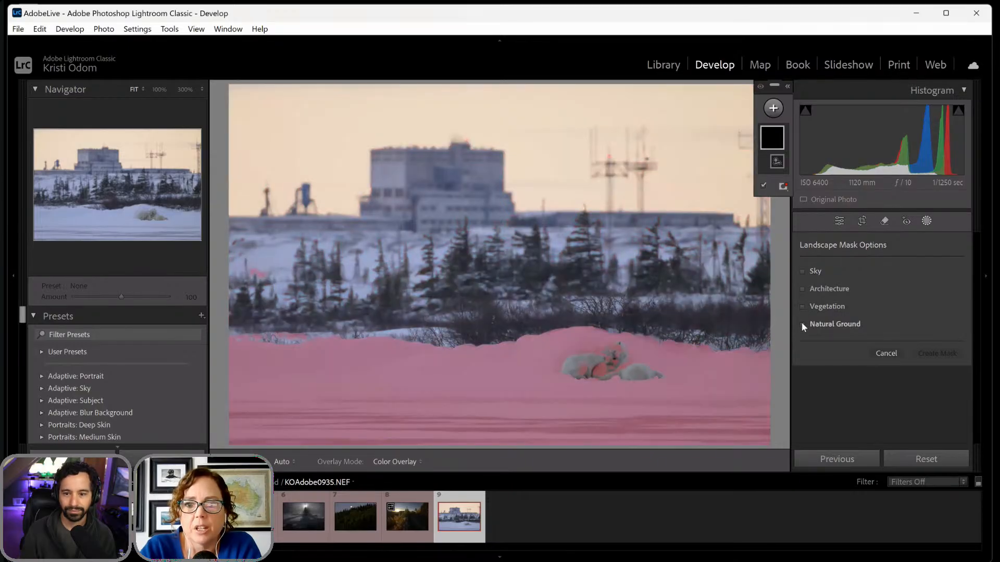
click(802, 323)
click(802, 306)
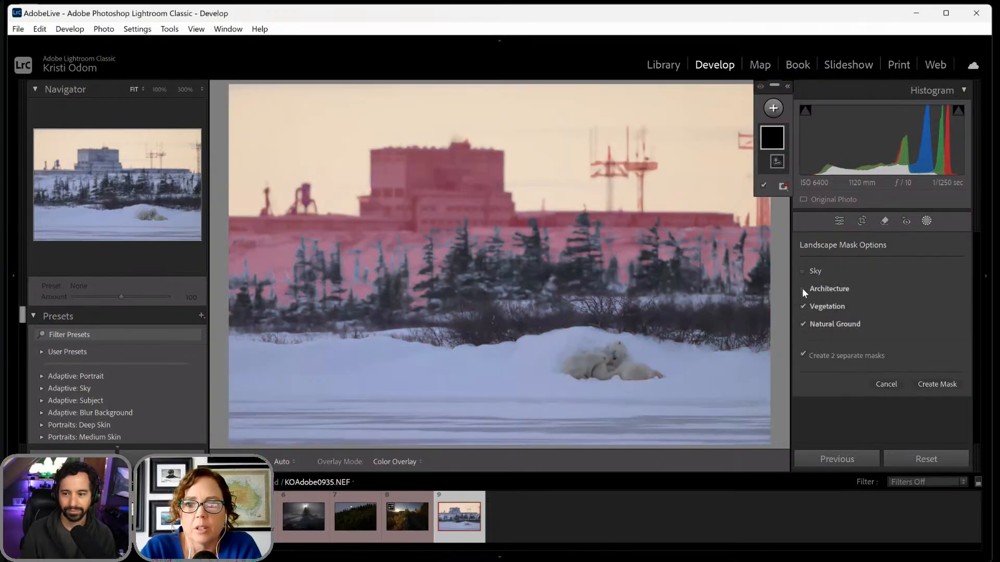
click(802, 289)
click(802, 272)
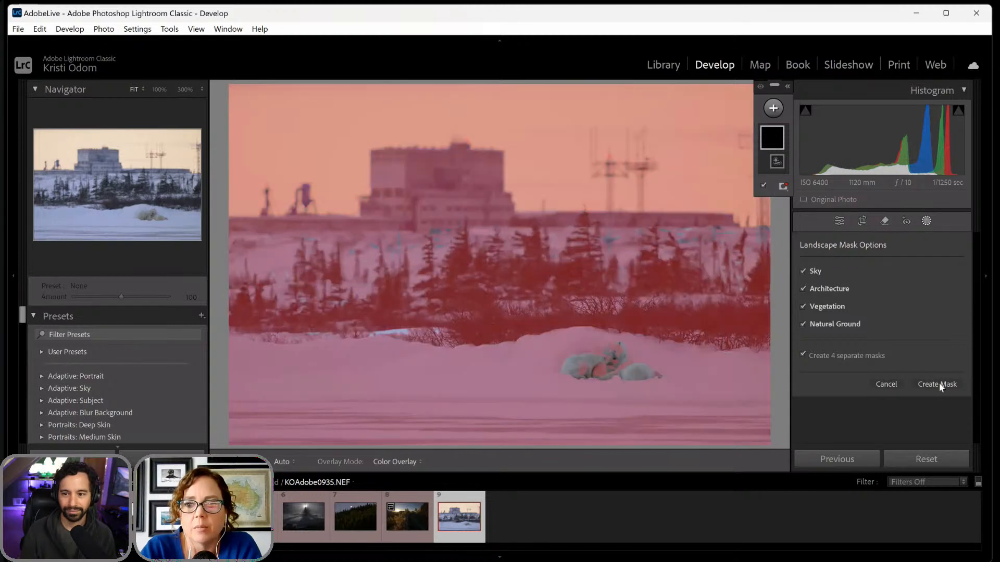
click(939, 385)
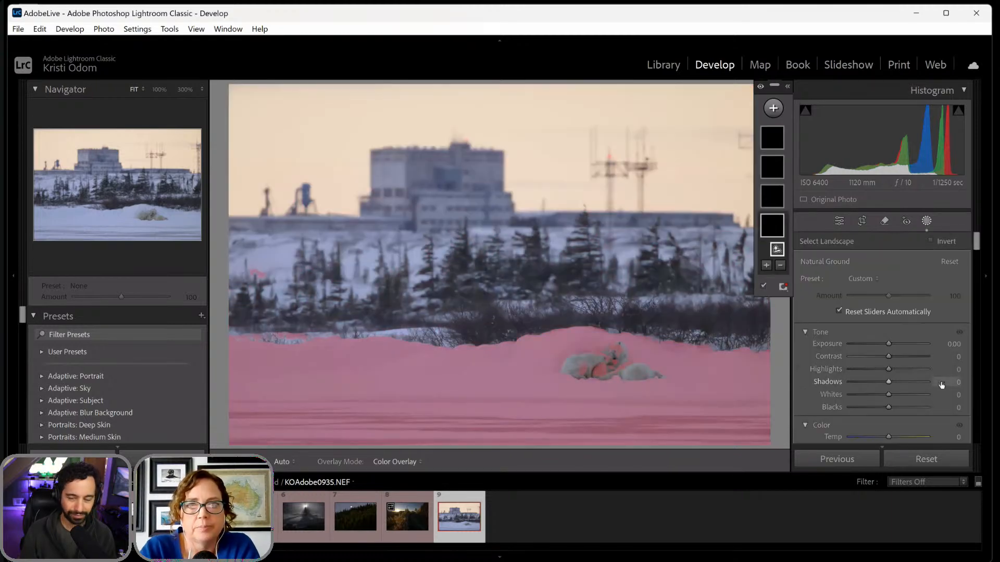
- Set the whole polar bear photo's Exposure to -0.28, Contrast to +18 and Temp to 6356
click(926, 224)
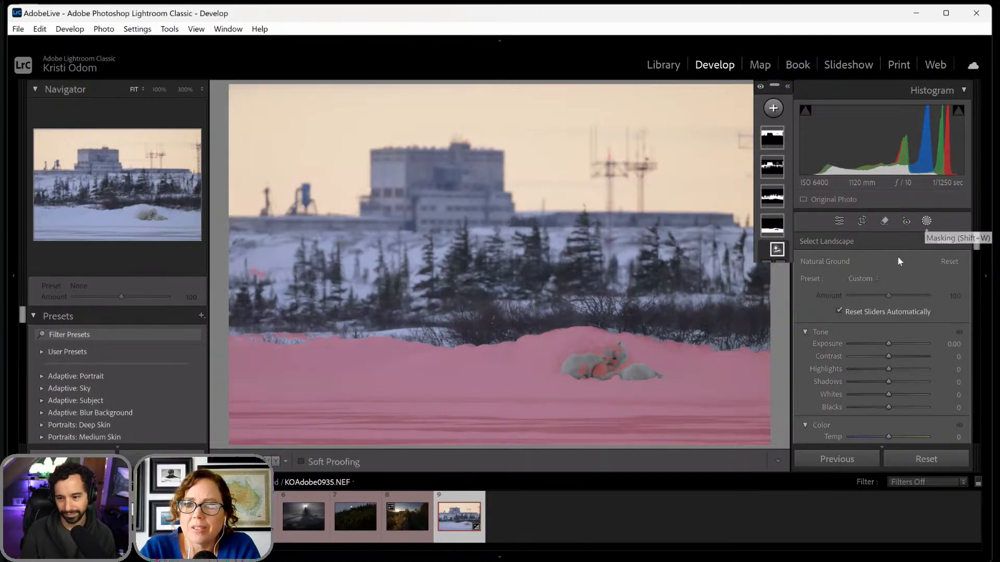
drag(889, 370, 886, 373)
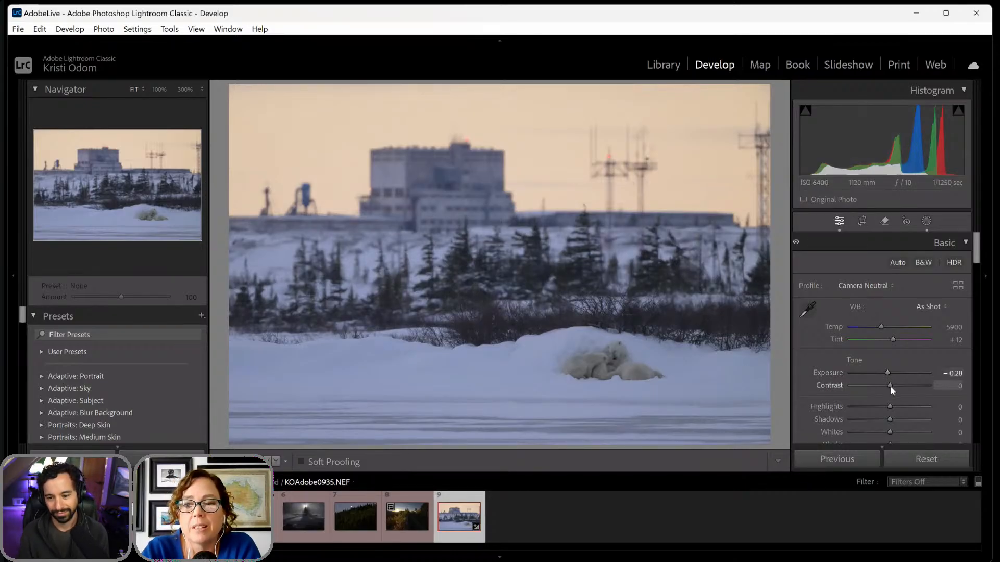
drag(890, 386, 897, 386)
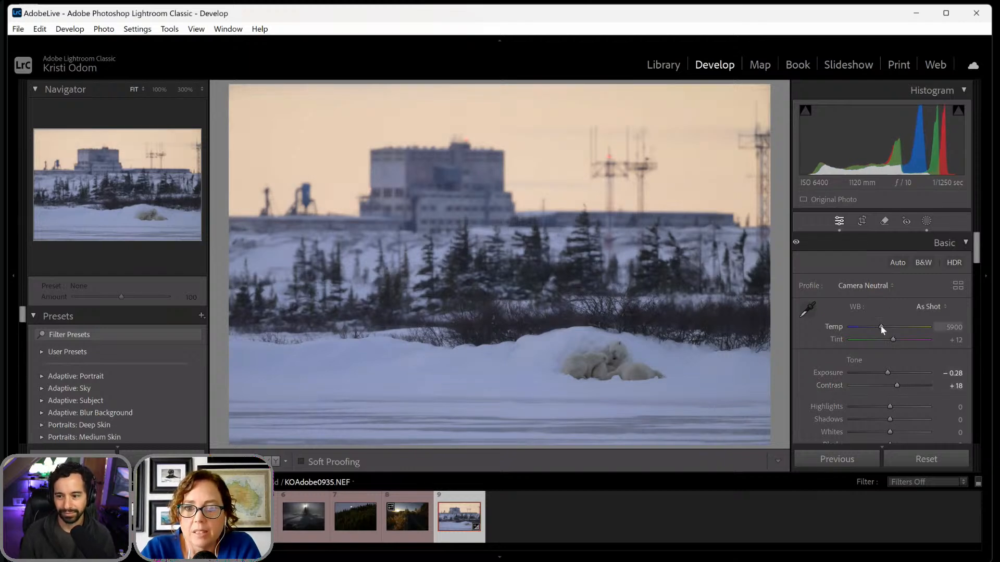
drag(880, 326, 885, 326)
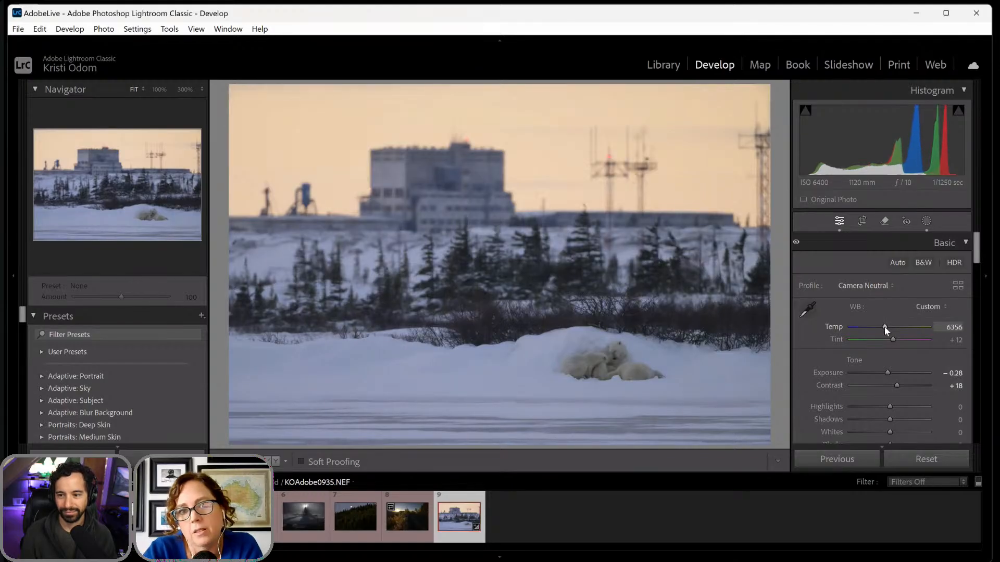
- Set the Sky mask's Exposure to -0.88 and Temp to 9, and raise its Contrast slightly
click(927, 221)
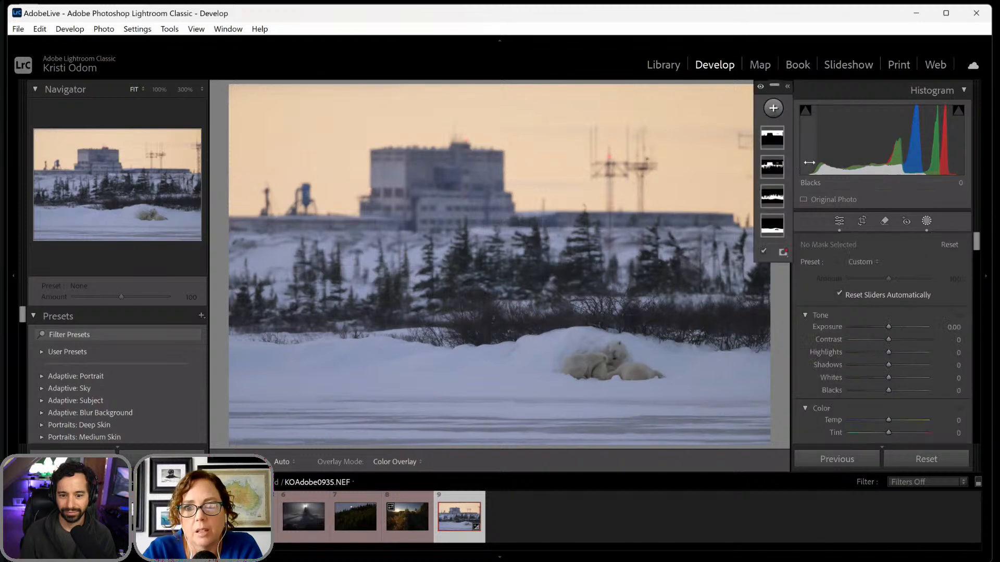
double_click(772, 138)
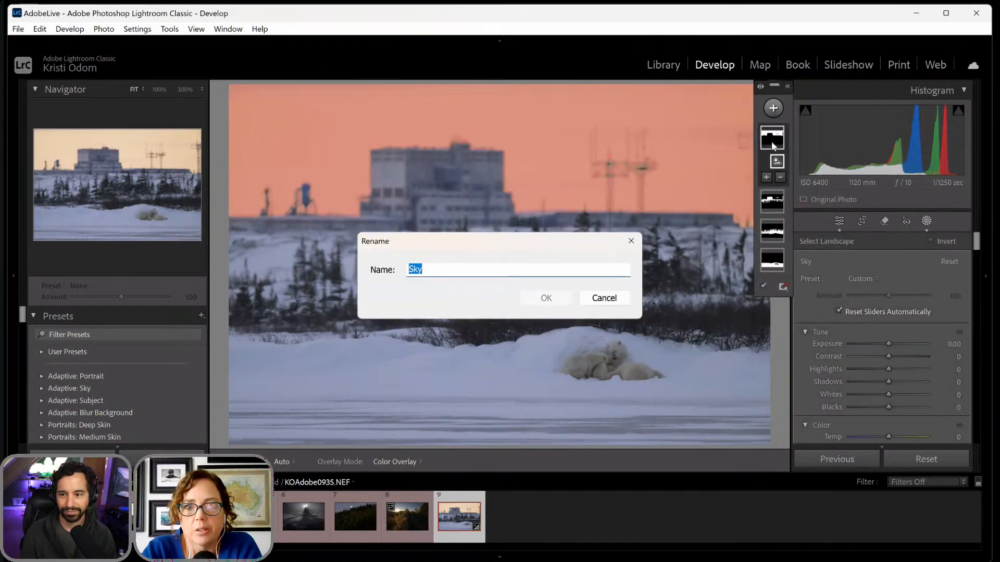
click(604, 298)
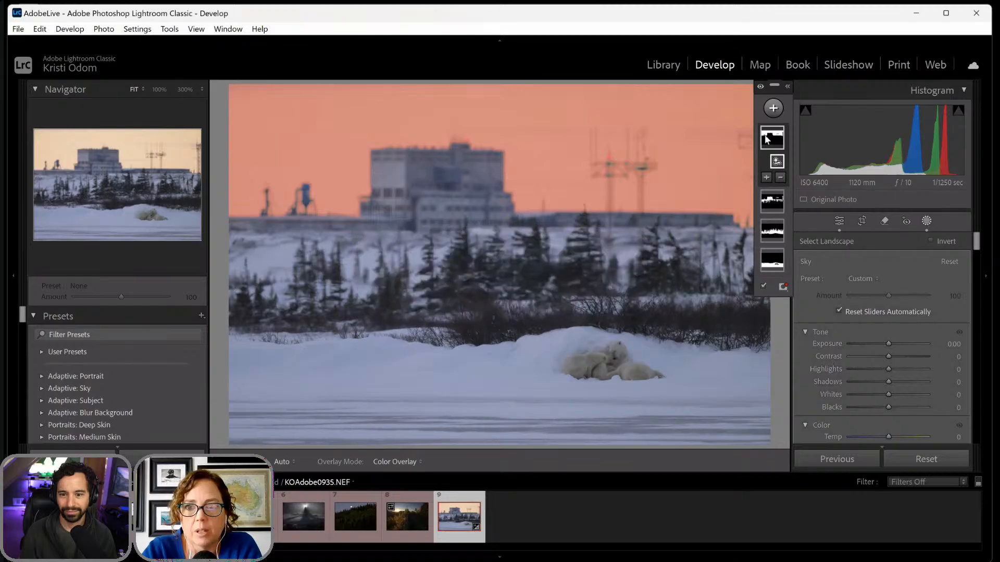
drag(885, 344, 880, 342)
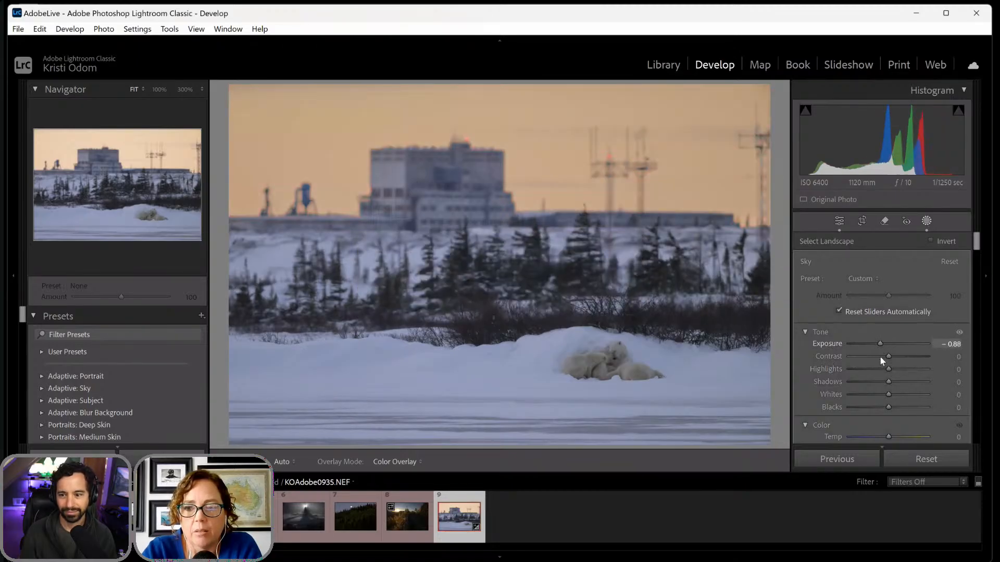
scroll(878, 396, down, 2)
drag(887, 394, 891, 392)
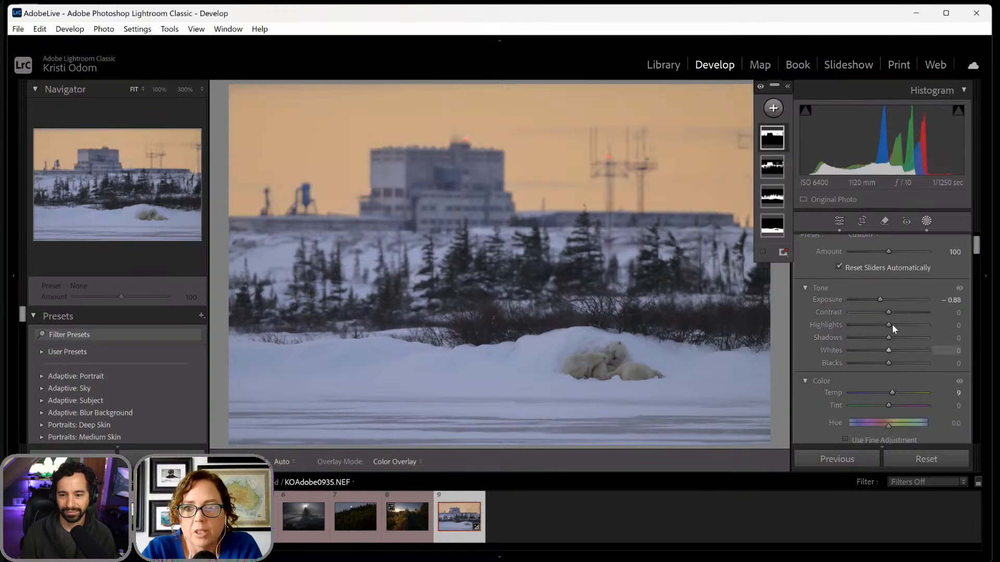
drag(889, 311, 893, 314)
- Set the Architecture mask's Exposure to -0.13 and Highlights to -22
click(771, 175)
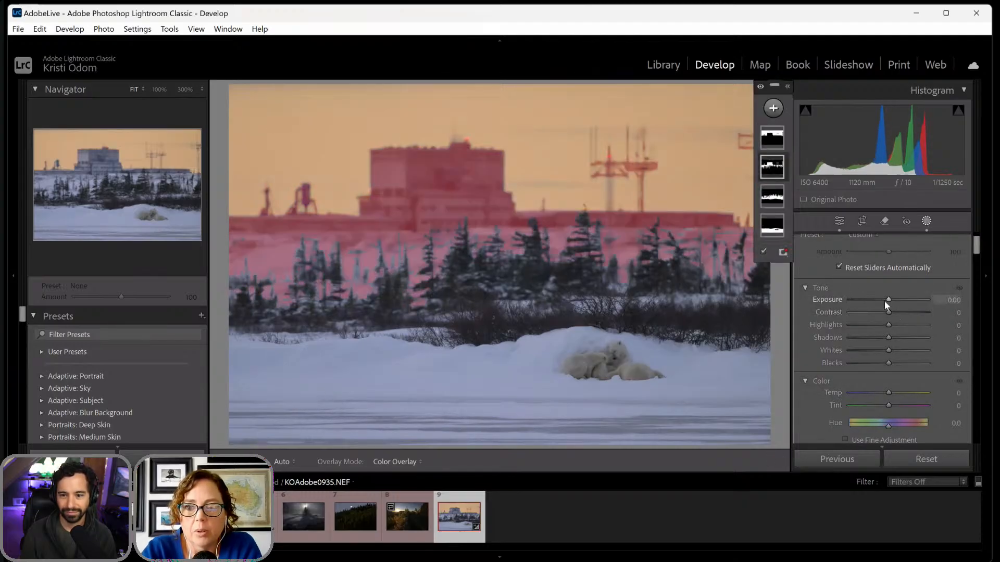
mouse_move(884, 301)
mouse_down()
mouse_move(859, 308)
mouse_move(887, 301)
mouse_up()
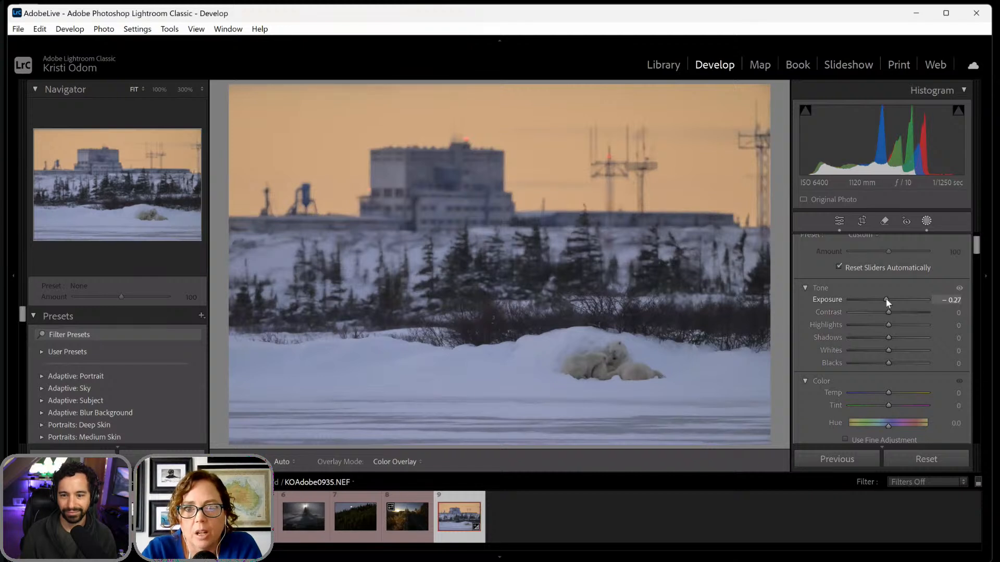
drag(887, 299, 888, 301)
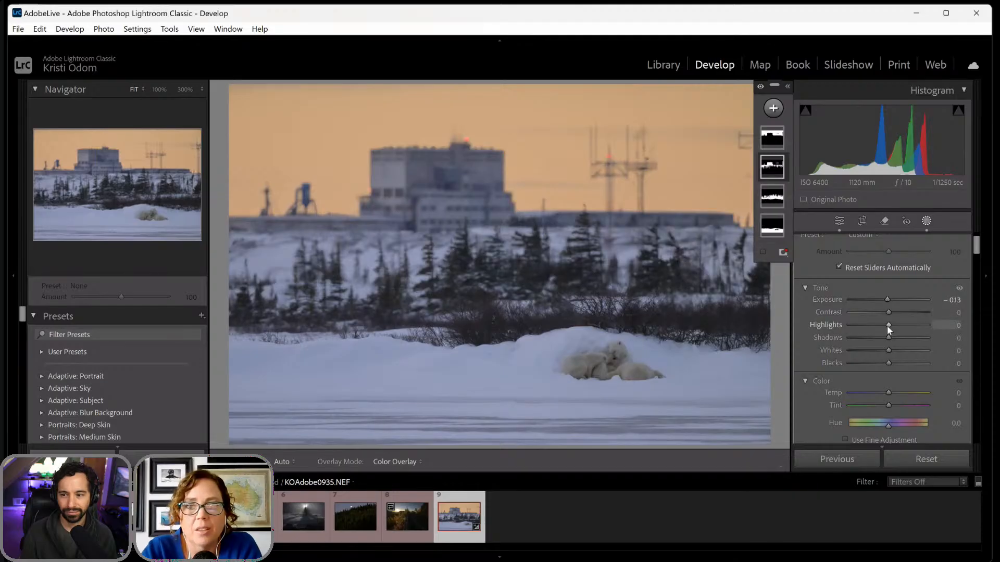
mouse_move(887, 326)
mouse_down()
mouse_move(841, 336)
mouse_move(877, 329)
mouse_up()
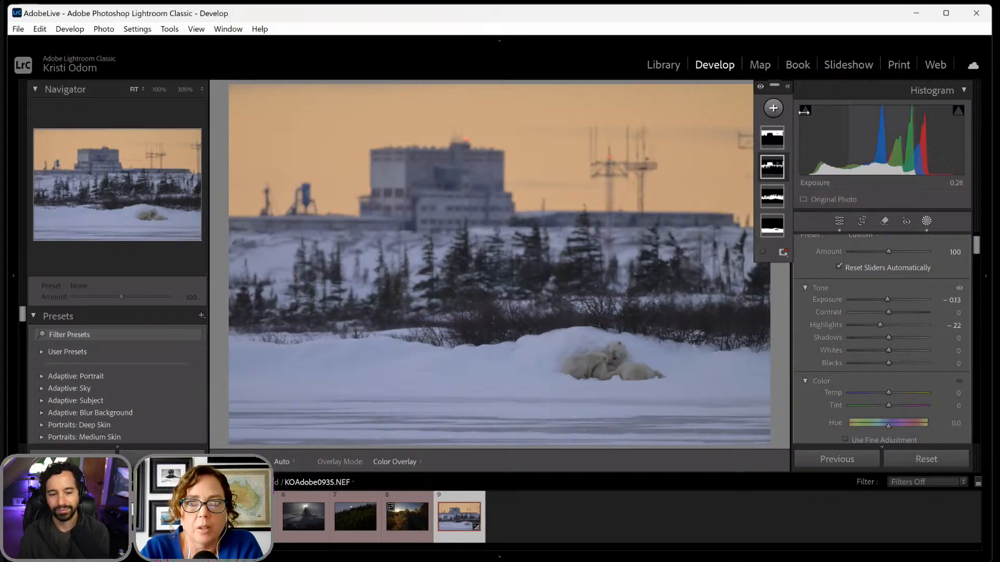
- Create a Brush mask with size 12, feather 100 and flow 91, painted over the two polar bears on the snow
click(773, 109)
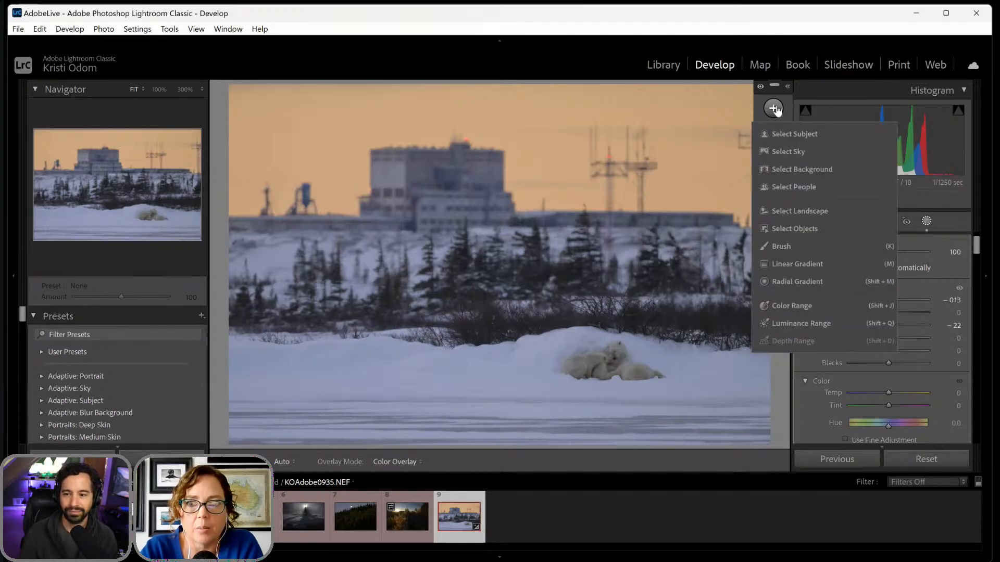
click(772, 247)
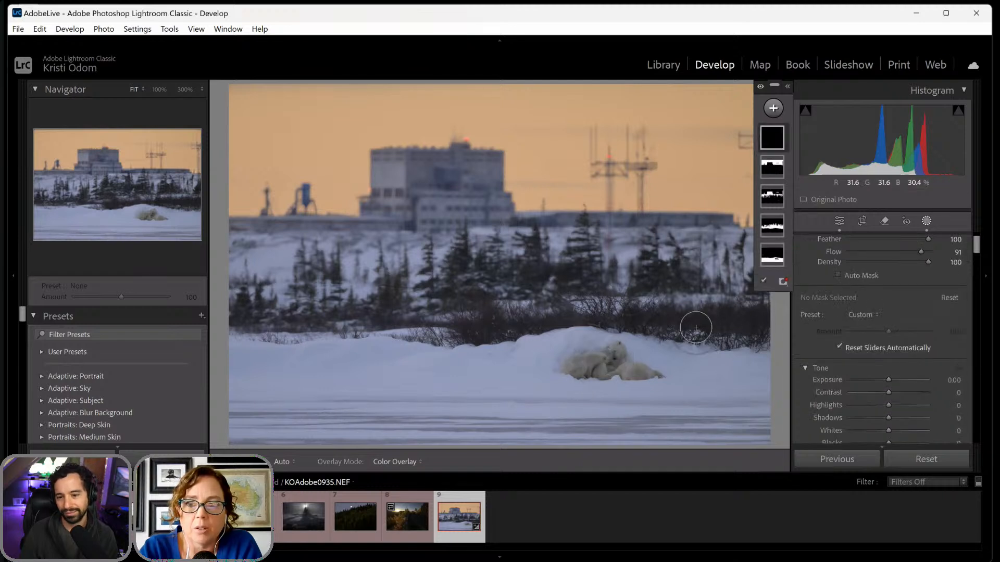
drag(973, 255, 974, 237)
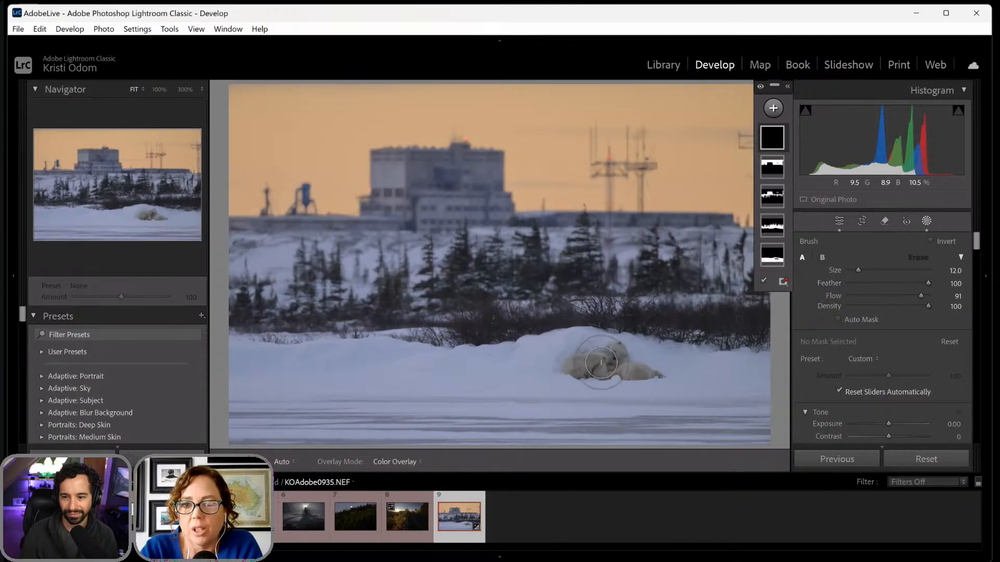
key(h)
mouse_move(572, 366)
mouse_down()
mouse_move(639, 367)
mouse_move(563, 371)
mouse_move(654, 364)
mouse_up()
key(h)
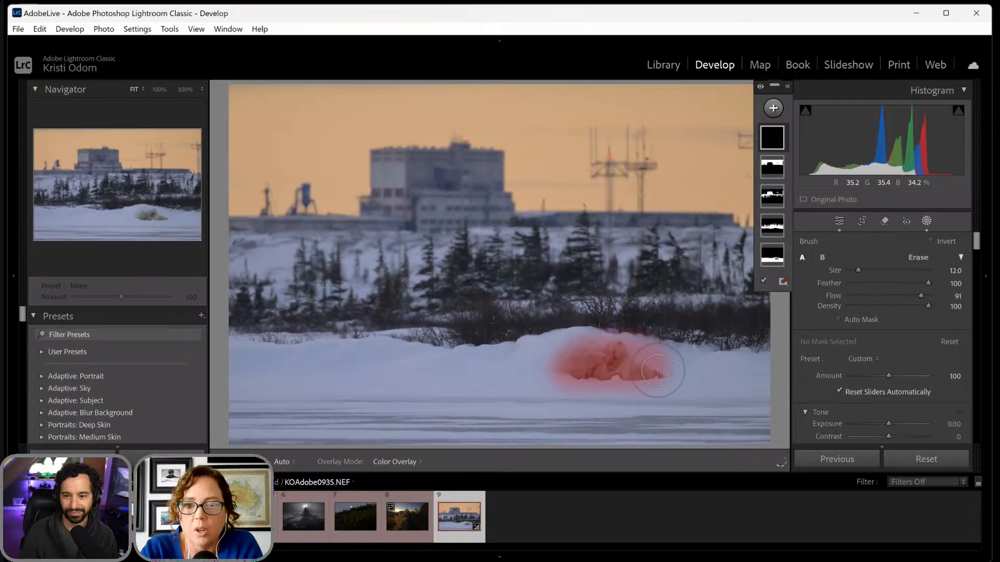
- Set the polar bear Brush mask's Shadows to 33 and Exposure to 0.29
scroll(845, 348, down, 5)
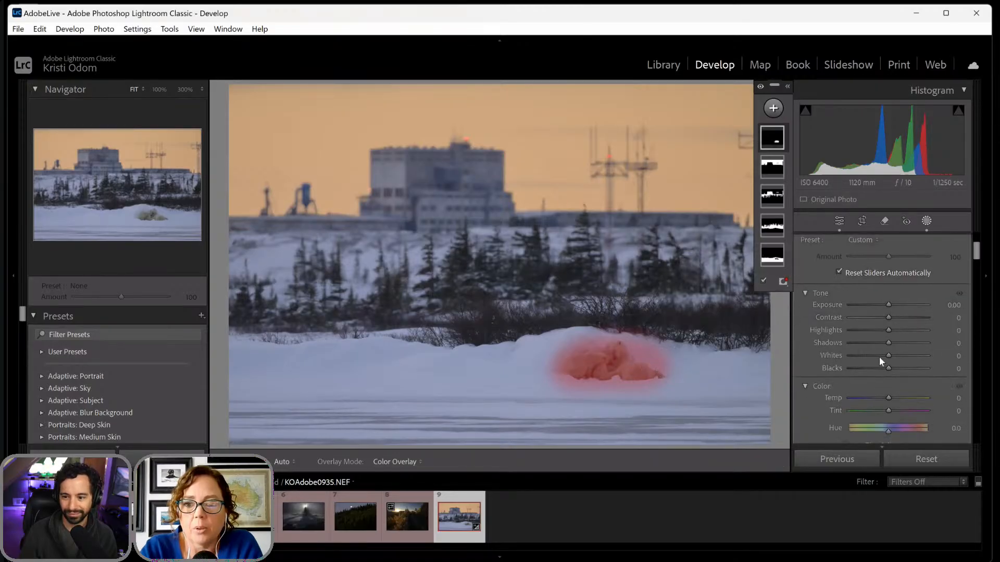
drag(889, 344, 902, 342)
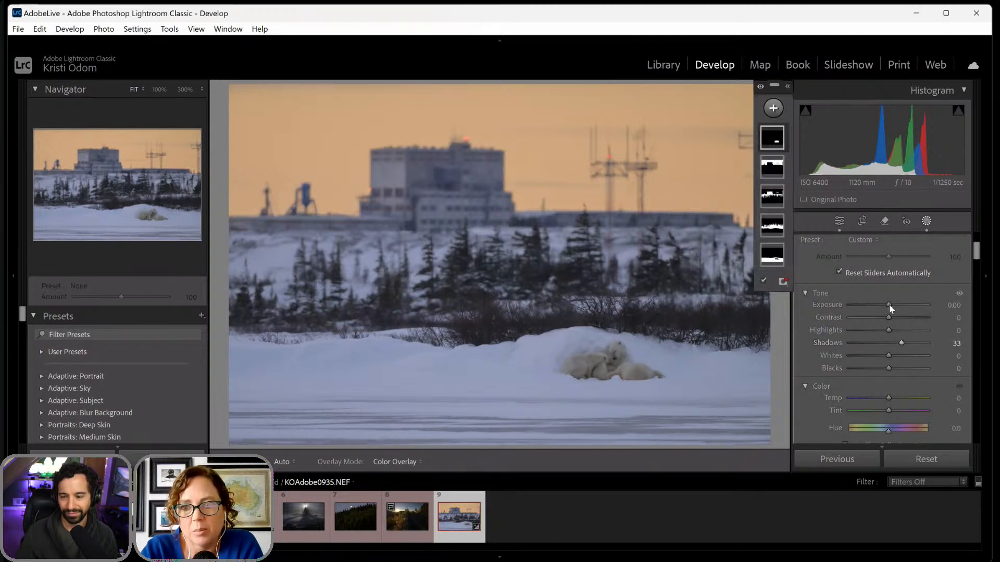
drag(889, 307, 891, 308)
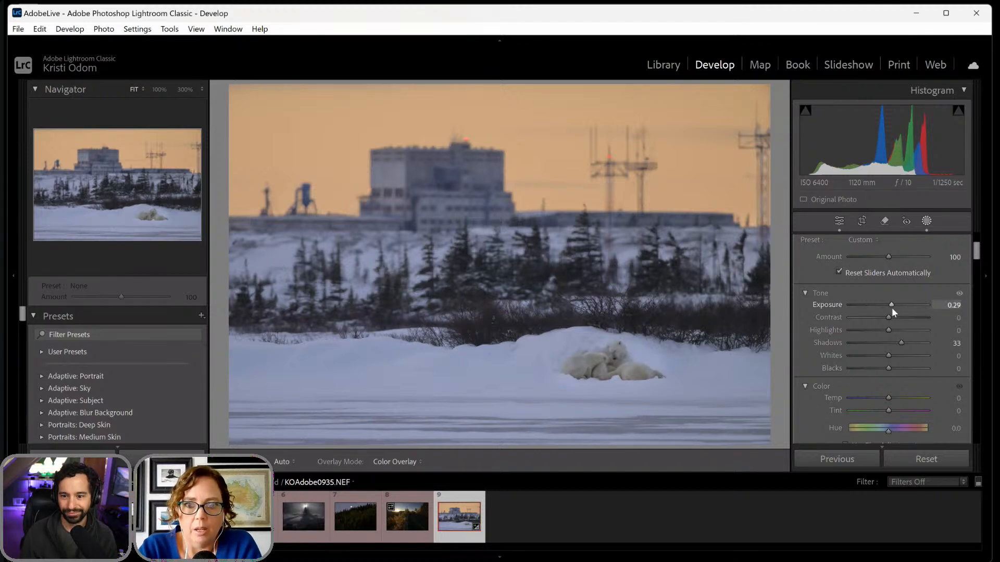
- Set the Post-Crop Vignetting Amount to -19 and leave masking
drag(976, 250, 974, 435)
drag(889, 347, 883, 345)
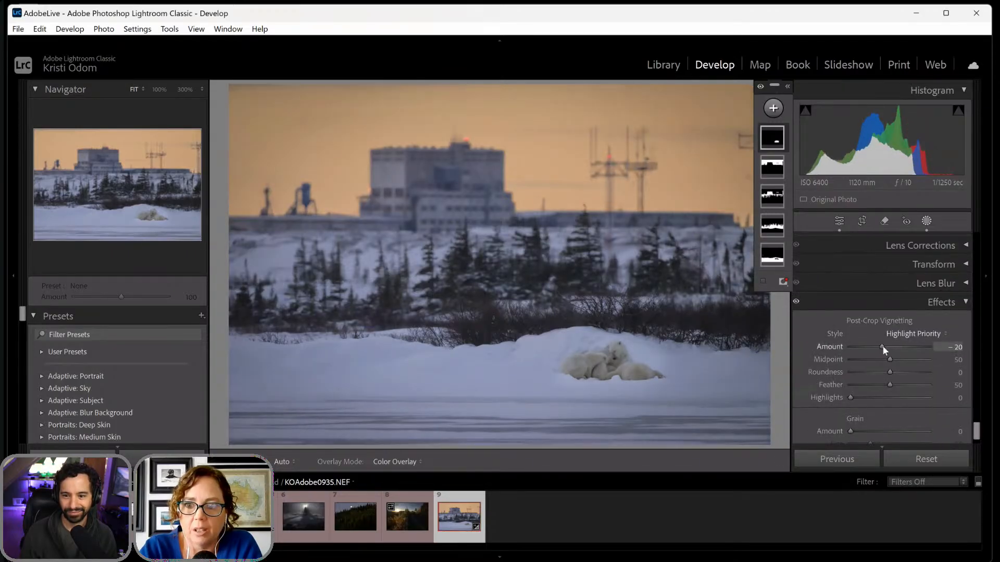
click(926, 220)
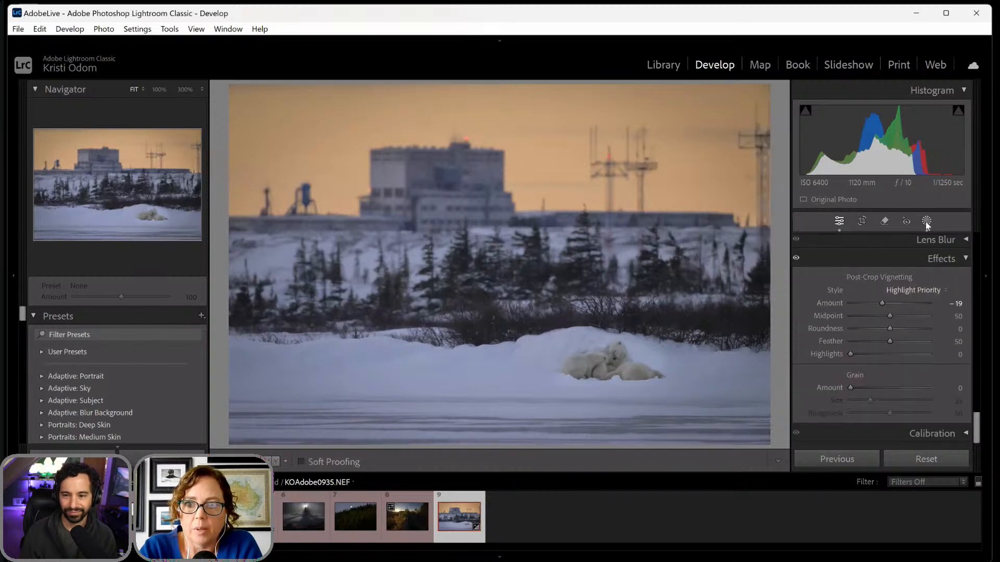
- Shape the photo's point Tone Curve into an S-curve, with a shadow point at 14/9 and a highlight point at 212/234
drag(977, 435, 973, 293)
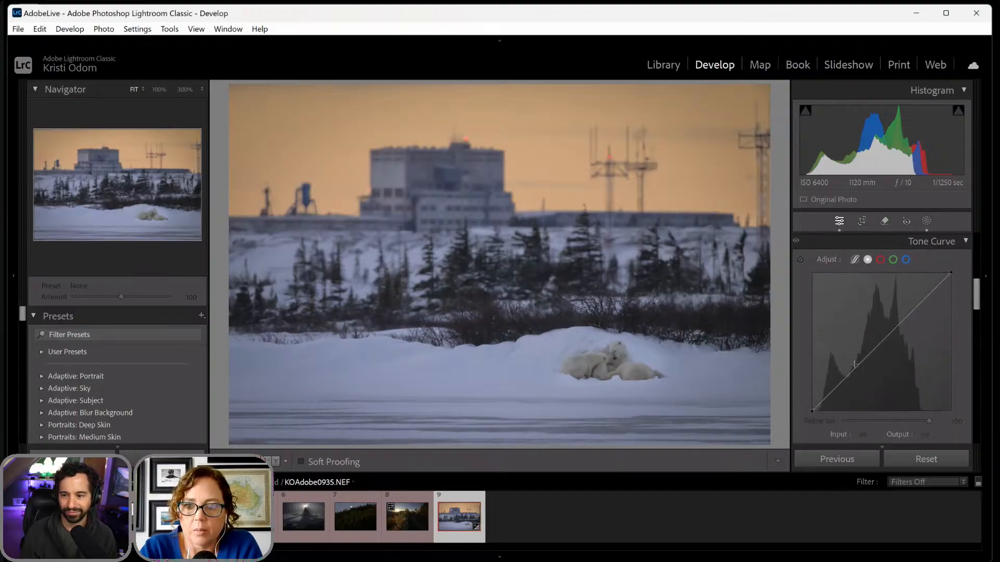
drag(820, 404, 819, 406)
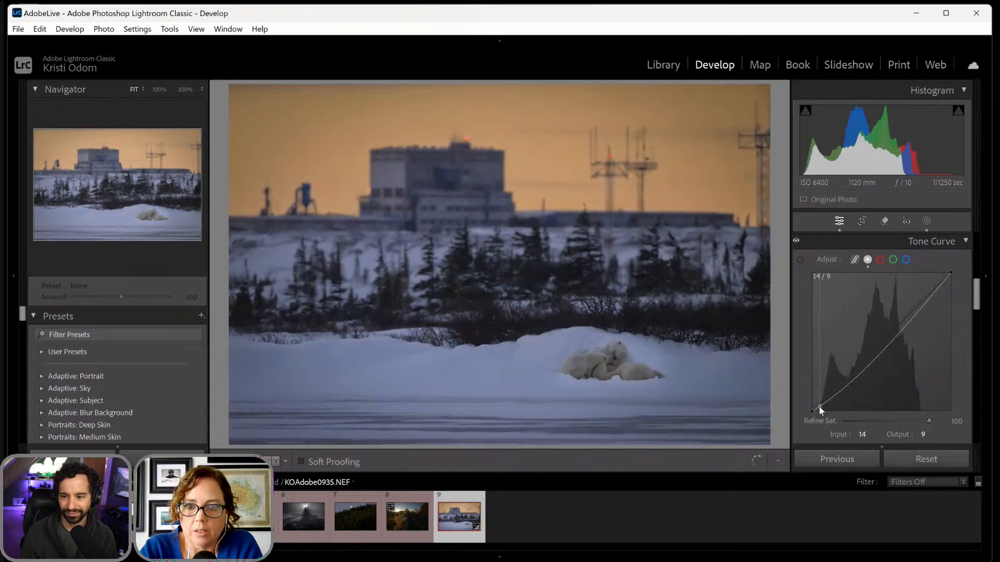
drag(930, 289, 927, 284)
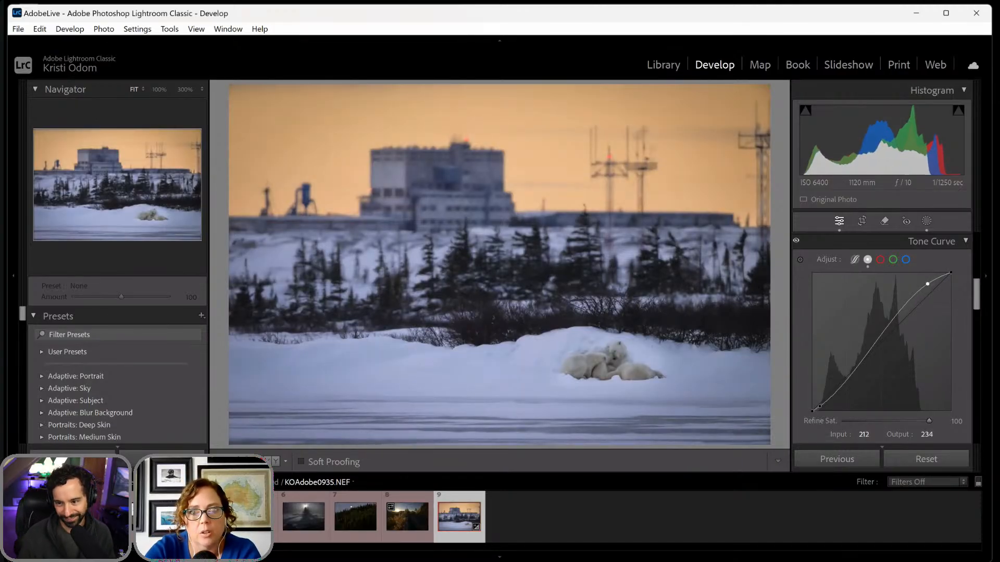
- Compare the edited polar bear photo with its unedited Before version several times
key(backslash)
key(backslash)
key(backslash)
key(backslash)
key(backslash)
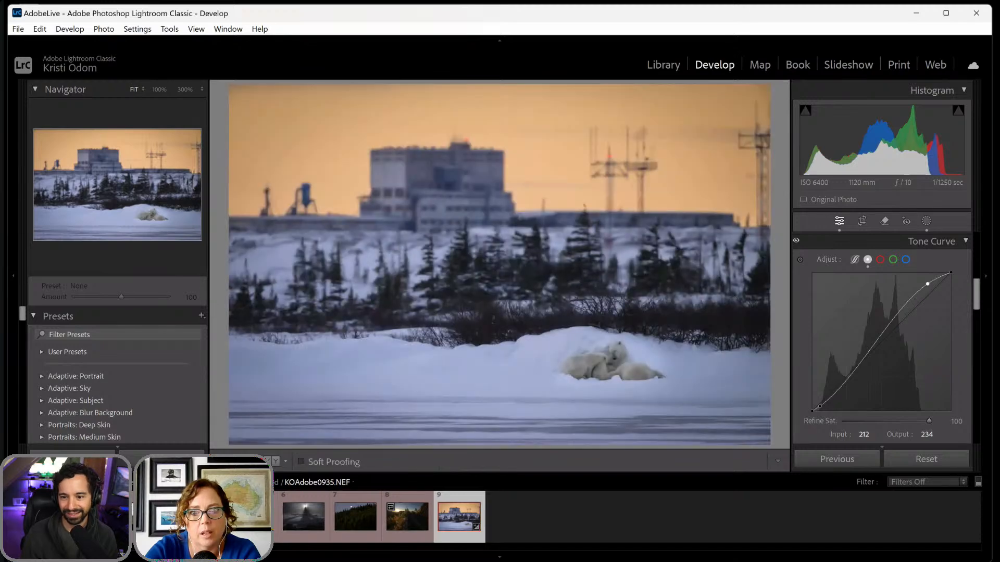
key(backslash)
key(backslash)
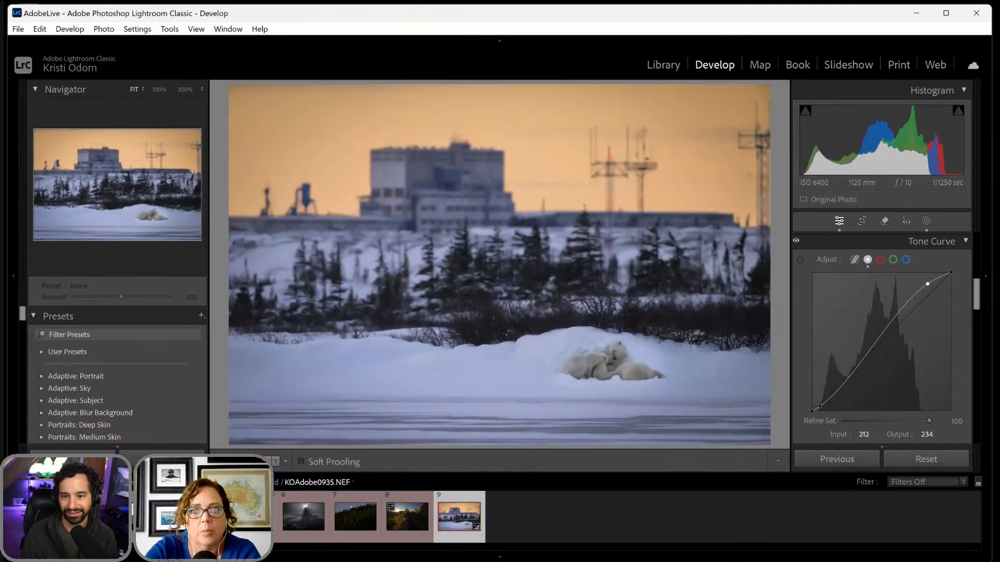
key(backslash)
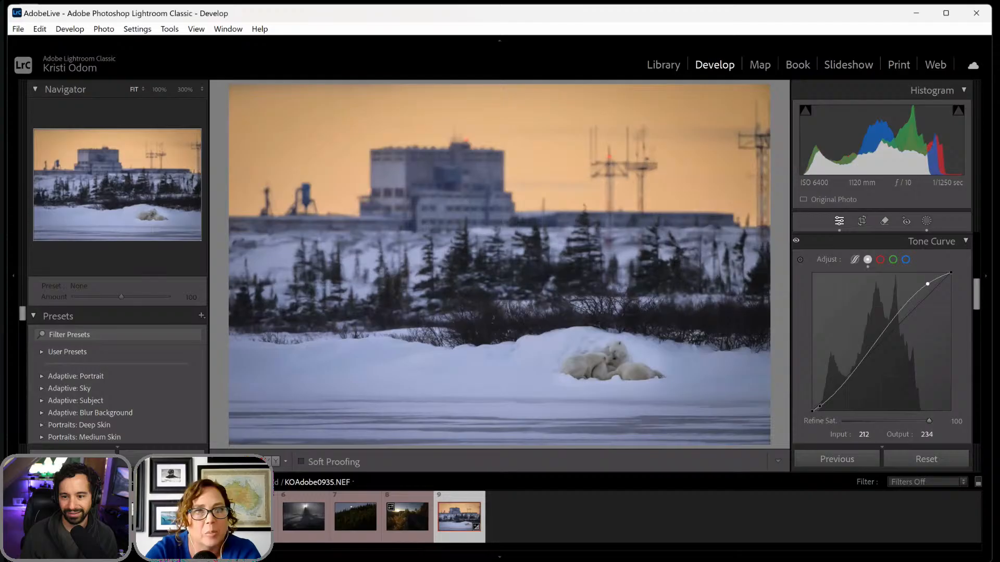
key(backslash)
key(backslash)
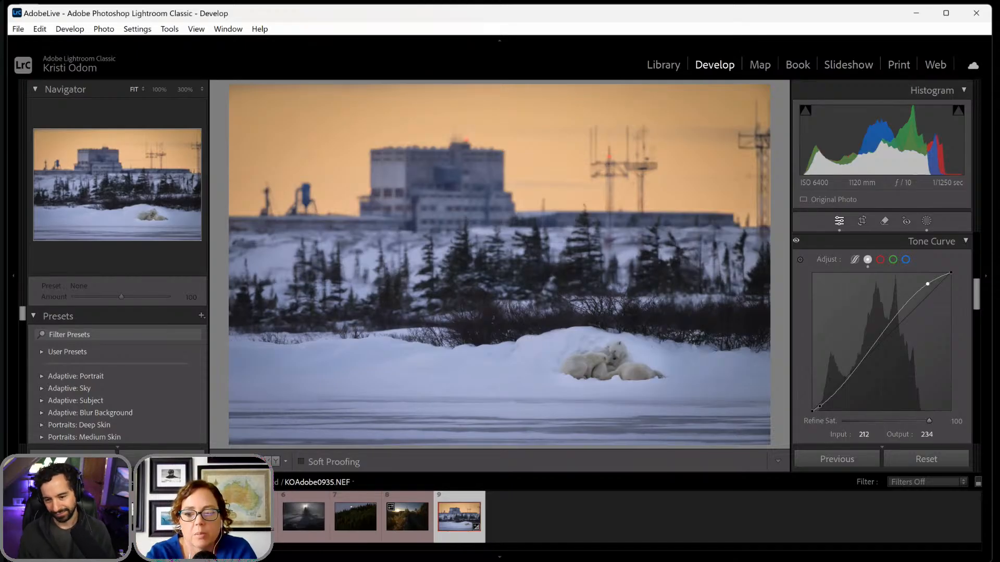
key(backslash)
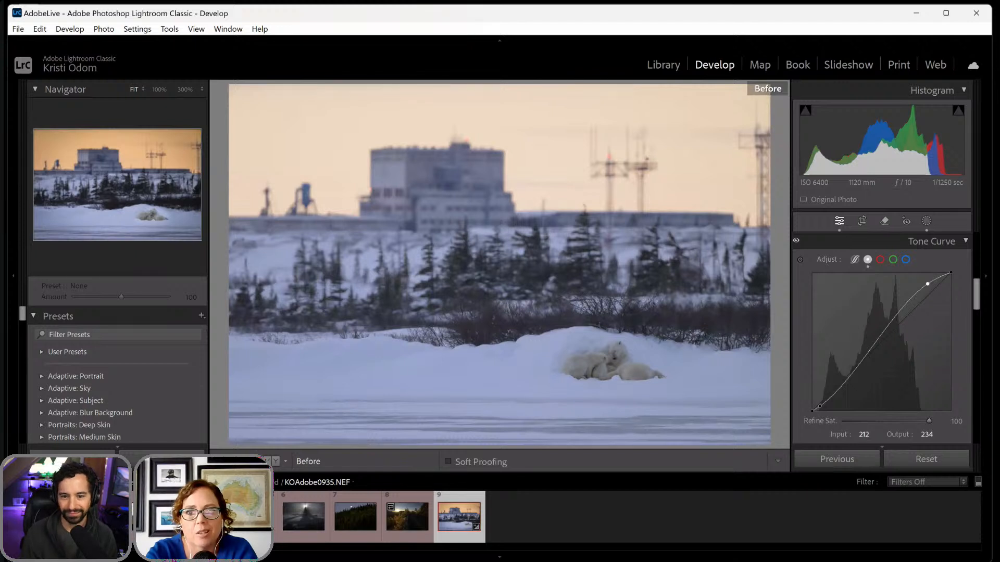
key(backslash)
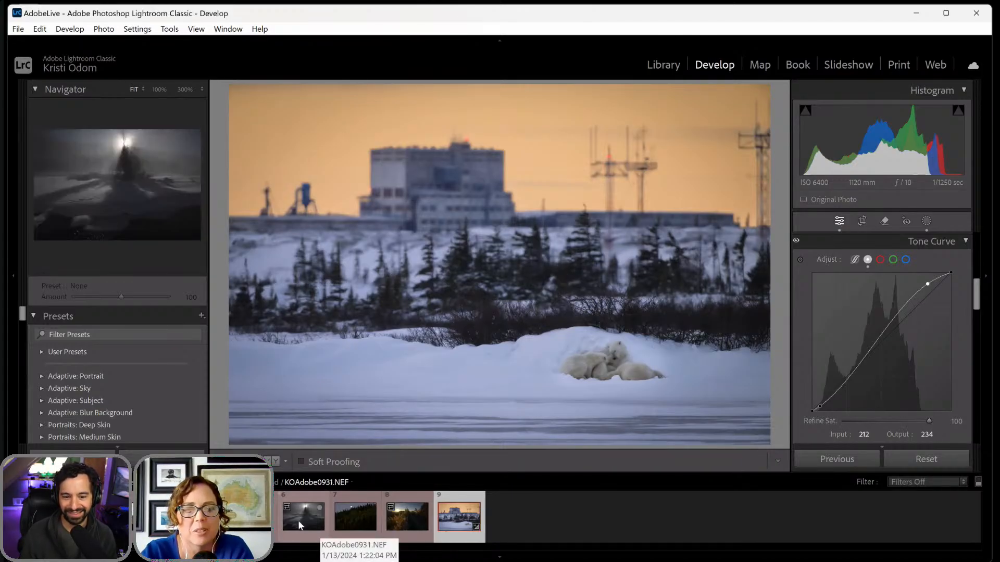
- Open KOAdobe0931.NEF, the dark snowy scene with the sun behind a tree
click(356, 519)
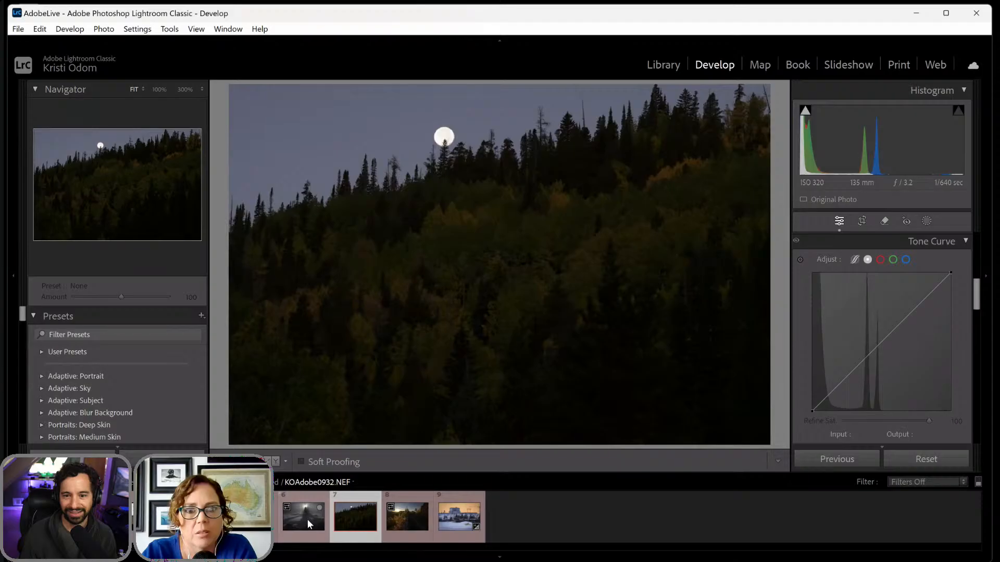
click(307, 520)
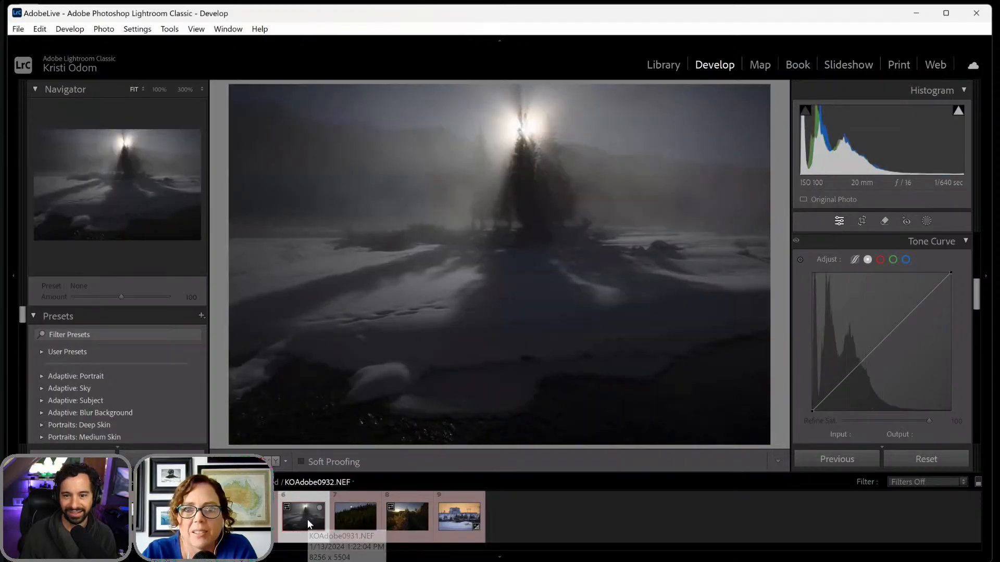
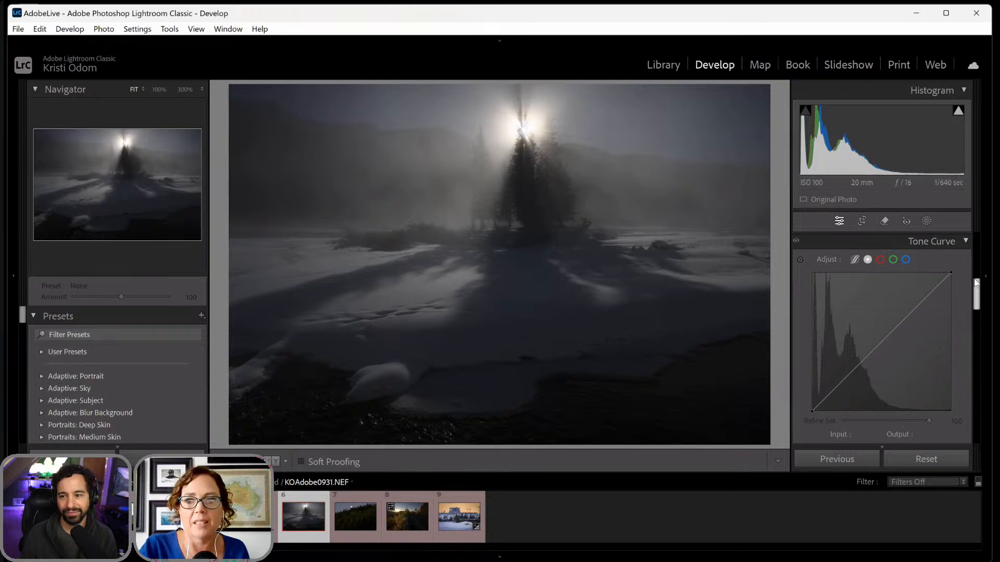
- Set the photo's basic Exposure to +0.35, Contrast to +7 and white balance Temp to 5729
drag(976, 282, 976, 226)
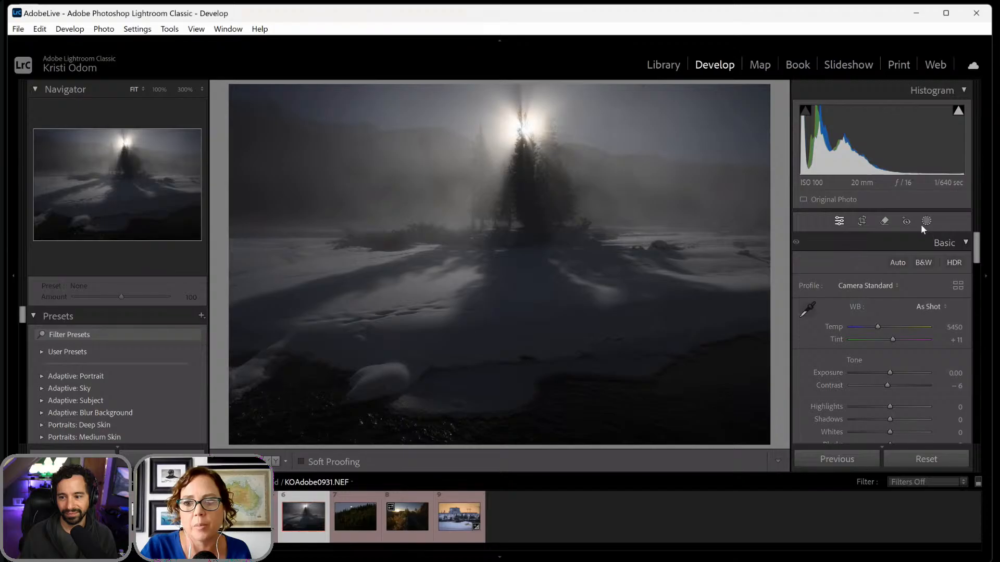
drag(886, 386, 892, 372)
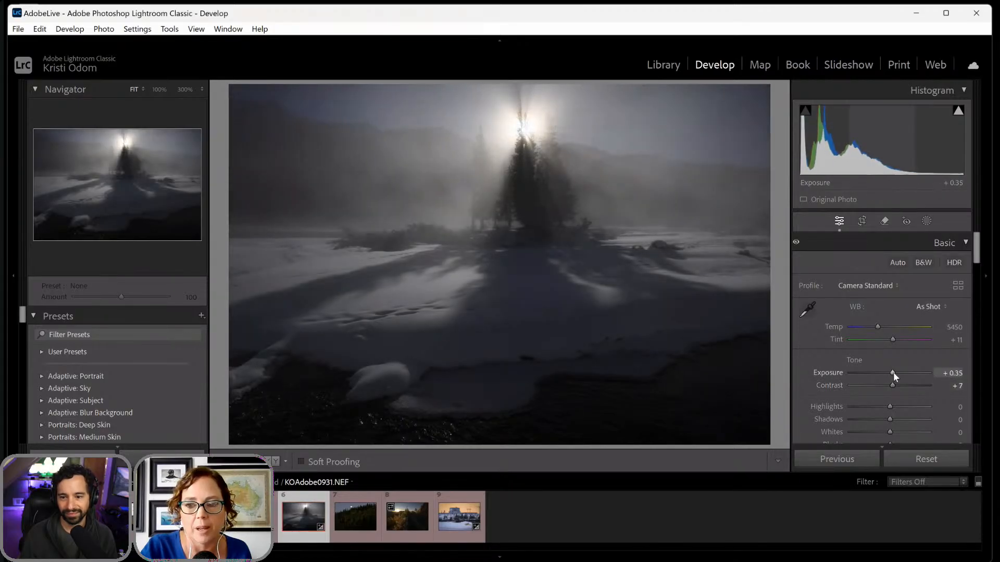
drag(879, 329, 881, 326)
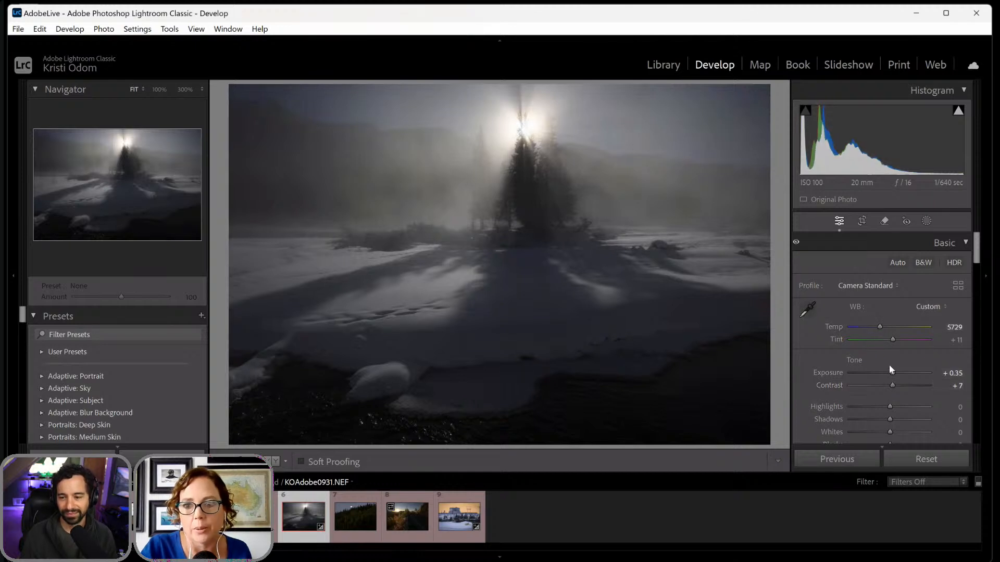
scroll(884, 415, down, 2)
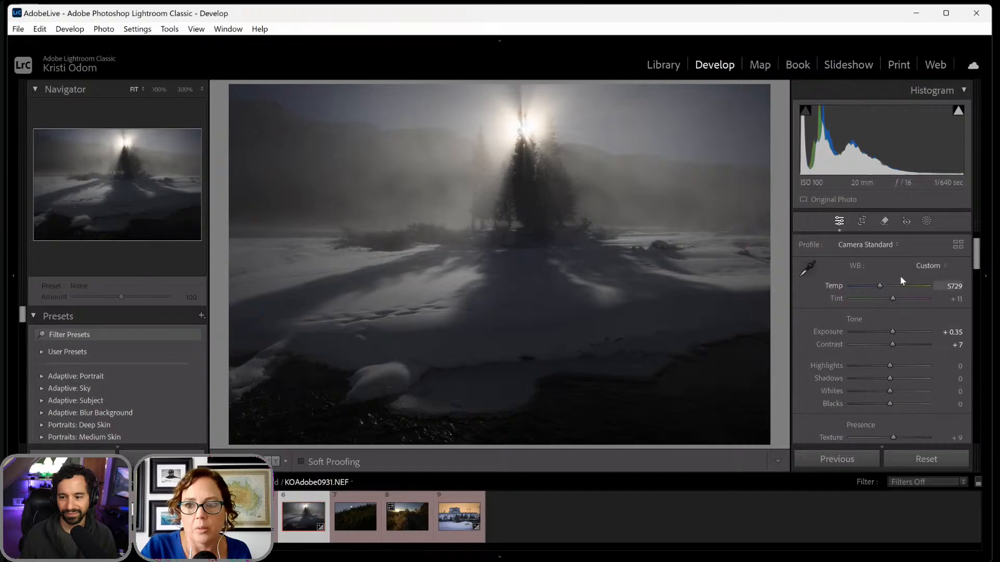
- Straighten the photo by 0.20 degrees along the far shoreline behind the snow and apply the crop
click(861, 221)
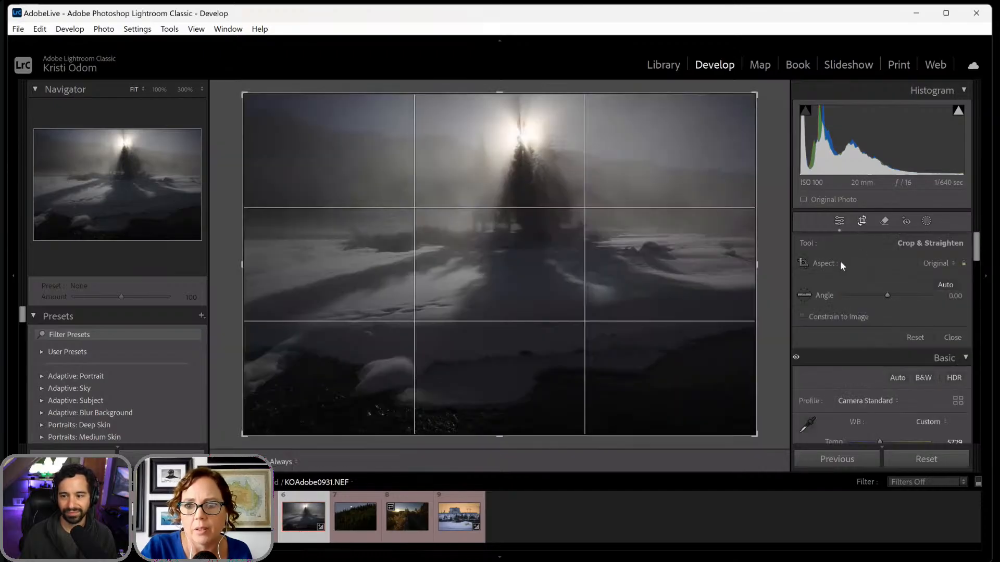
click(805, 295)
mouse_move(320, 229)
mouse_down()
mouse_move(483, 213)
mouse_move(710, 228)
mouse_up()
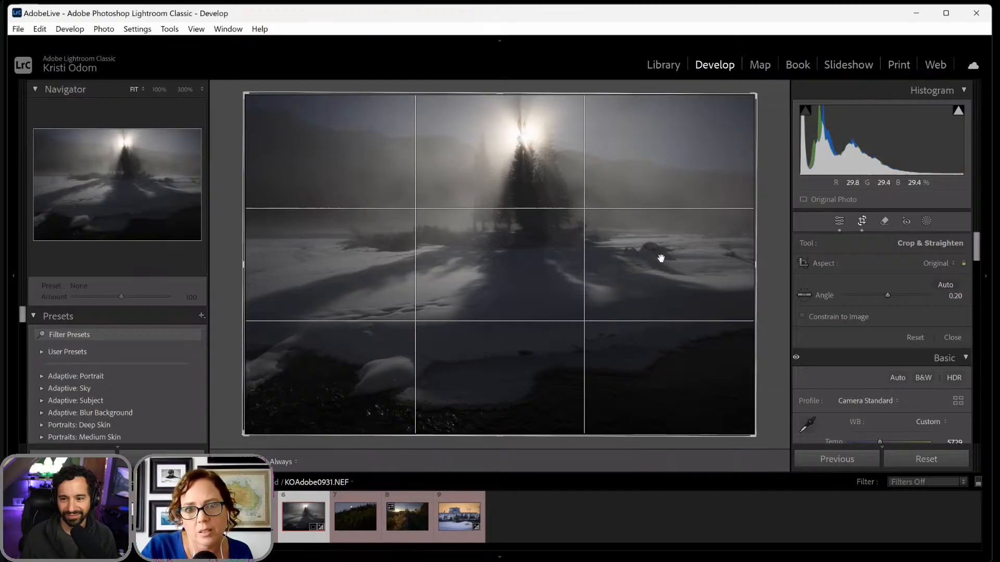
key(Return)
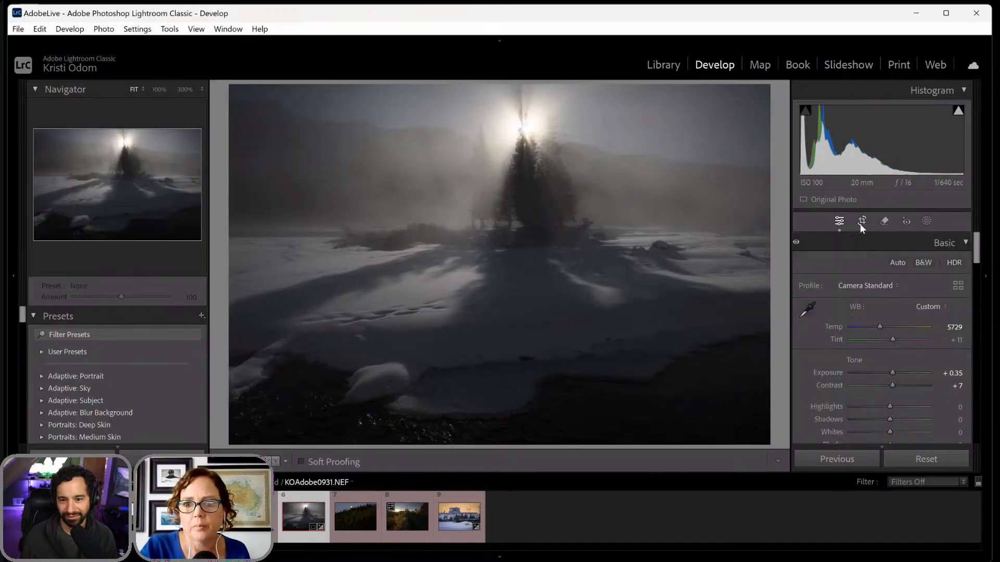
- Unlock the crop's aspect ratio and trim a narrow strip off the photo's left edge
click(861, 223)
click(962, 264)
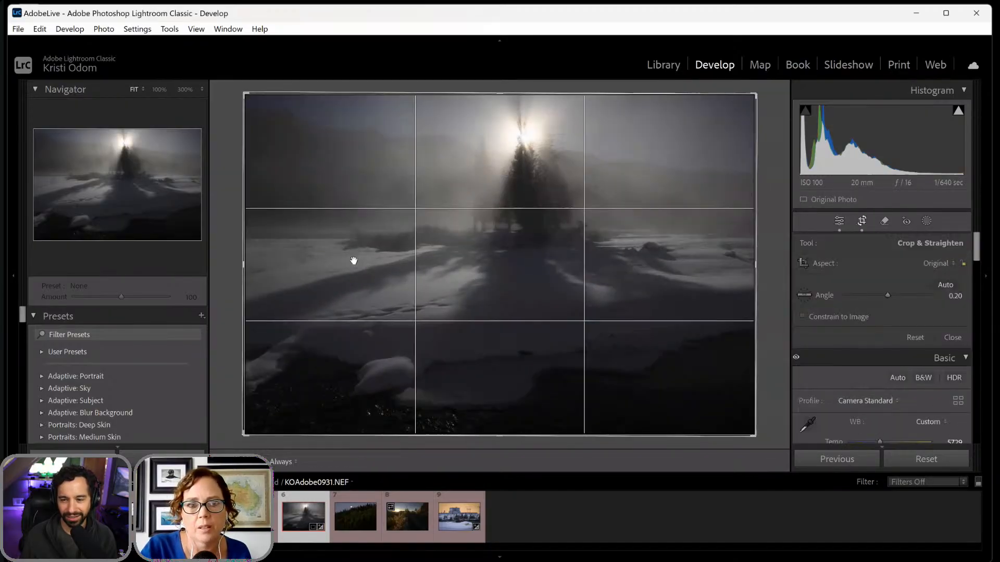
drag(245, 266, 267, 269)
double_click(347, 272)
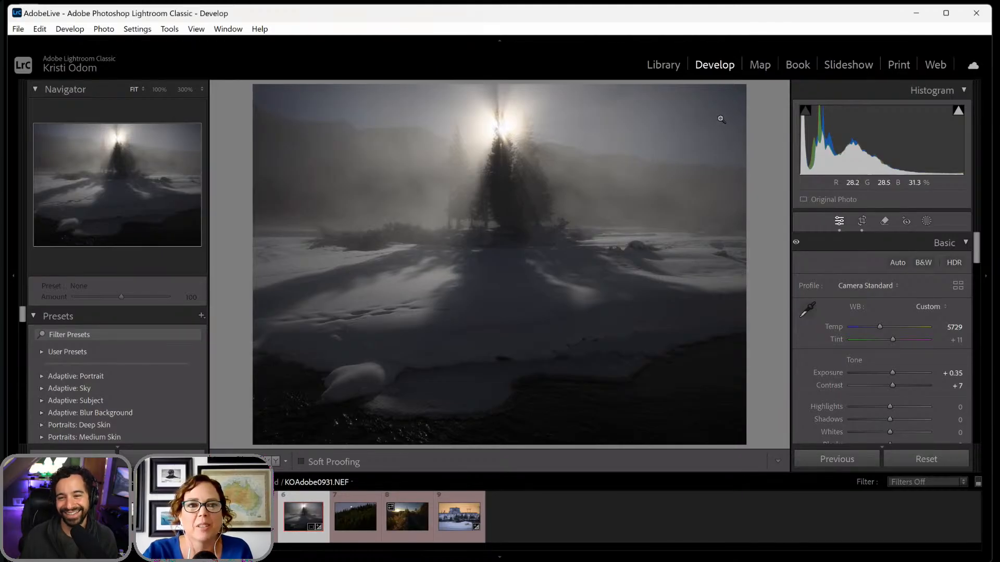
- Create three separate Landscape masks for Sky, Vegetation and Water
click(925, 222)
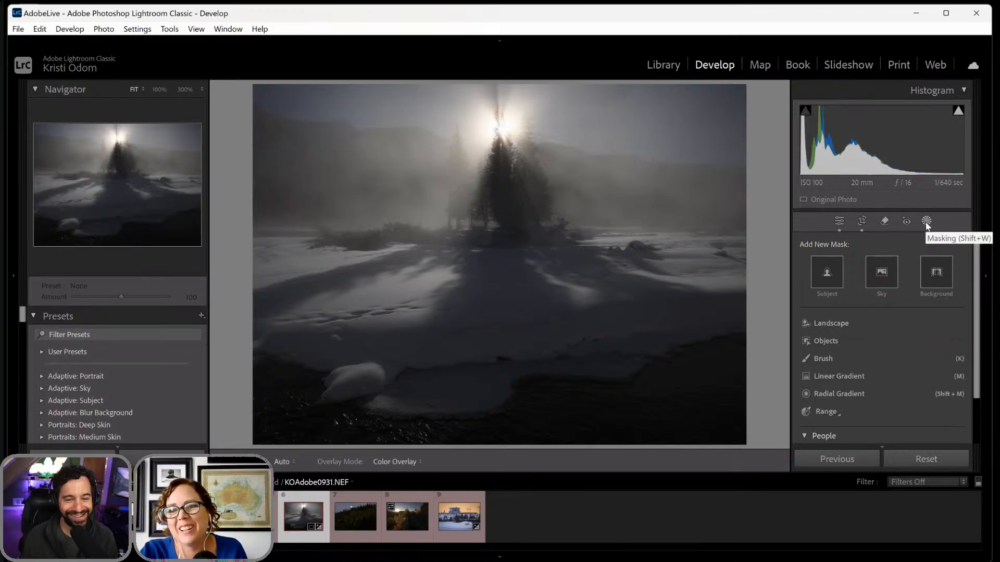
click(836, 326)
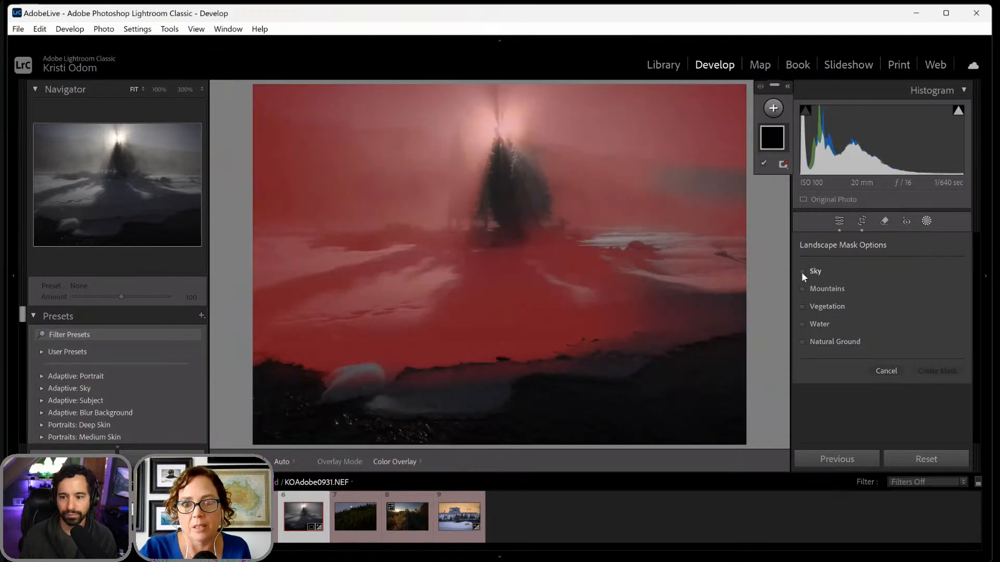
click(801, 272)
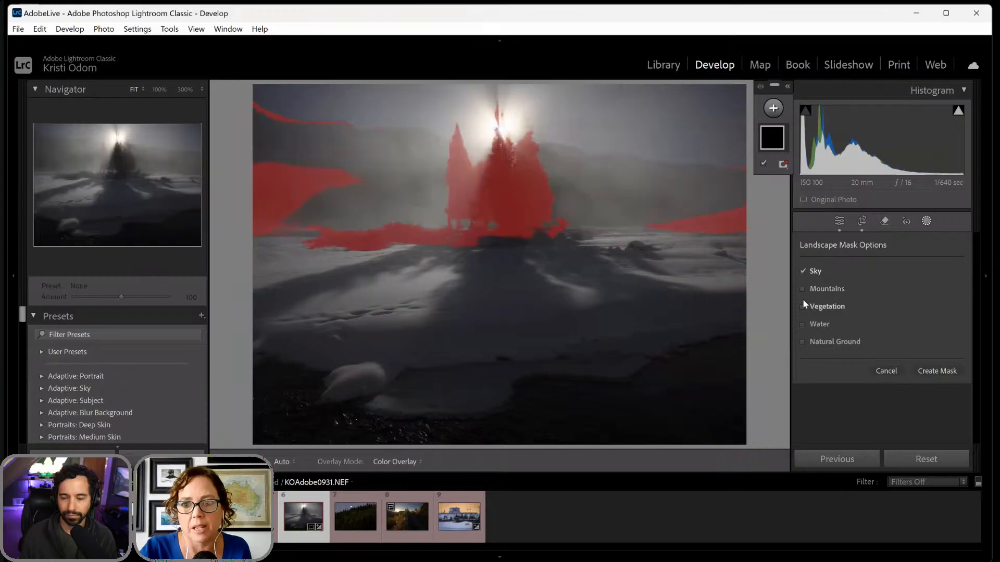
click(801, 307)
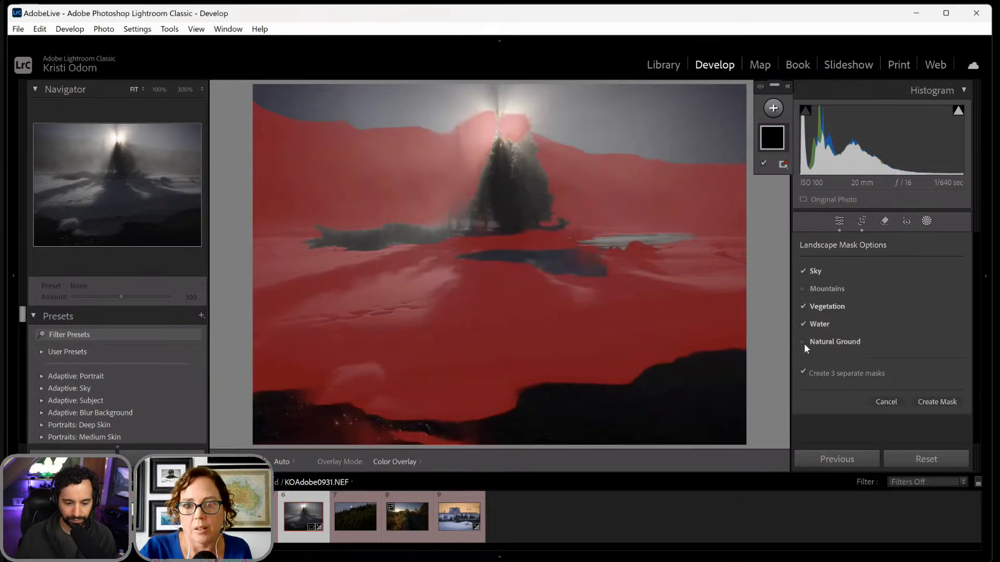
click(938, 402)
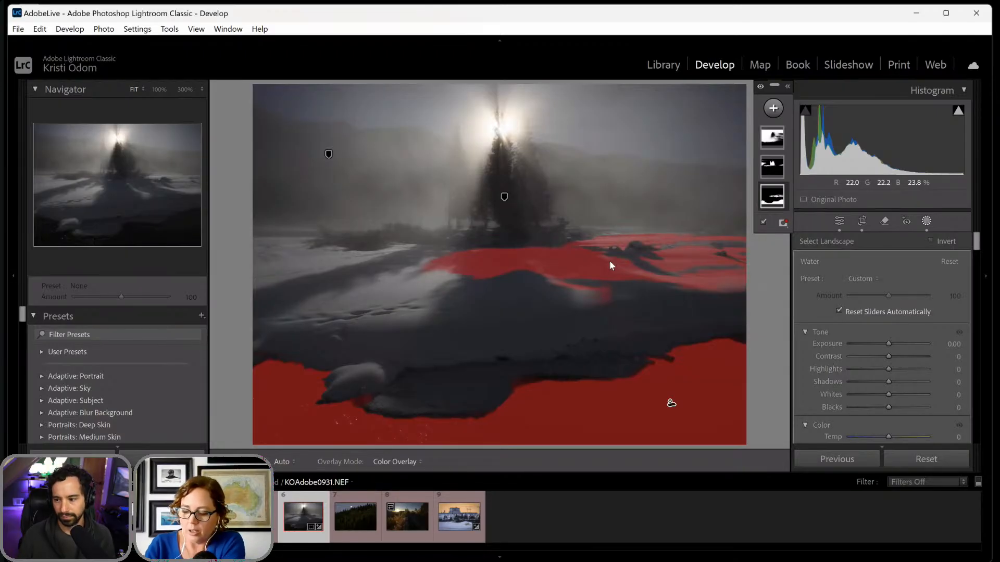
- Subtract the snowy area below and beside the trees from the Water mask with a feathered Brush, finishing at size 28
click(770, 196)
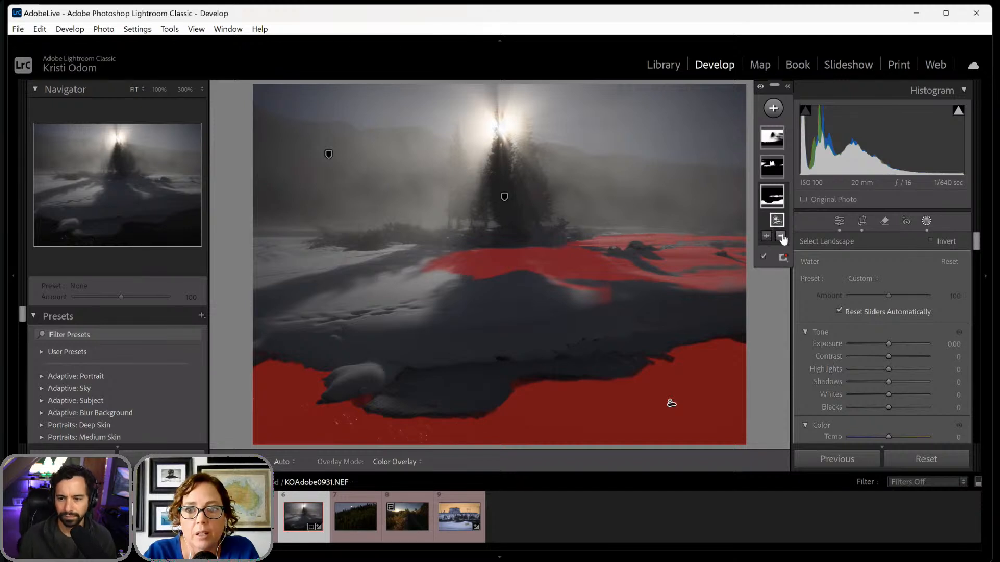
click(780, 235)
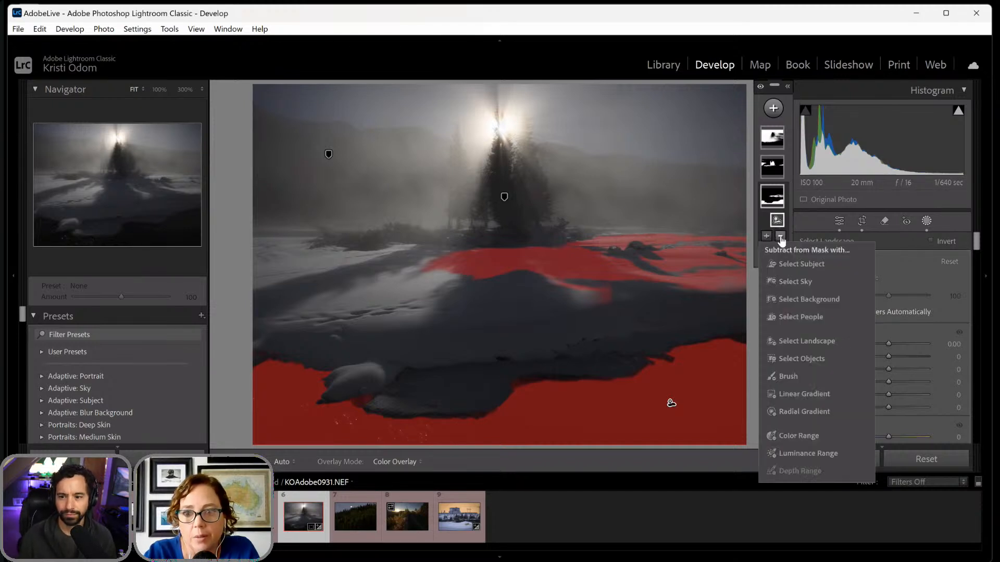
click(781, 375)
mouse_move(439, 268)
mouse_down()
mouse_move(469, 271)
mouse_move(409, 277)
mouse_move(501, 263)
mouse_move(413, 265)
mouse_move(590, 272)
mouse_move(483, 263)
mouse_move(533, 269)
mouse_up()
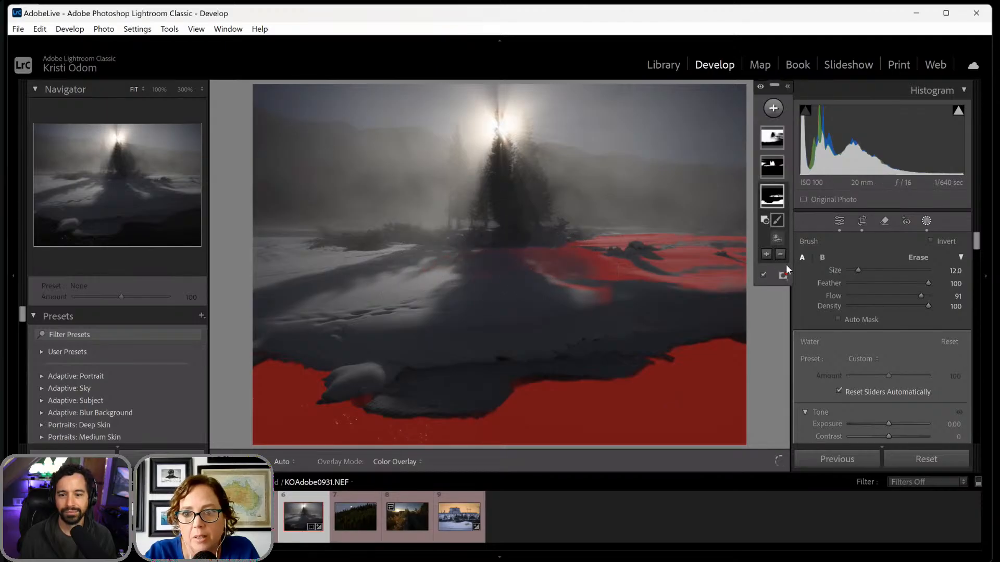
drag(858, 270, 875, 270)
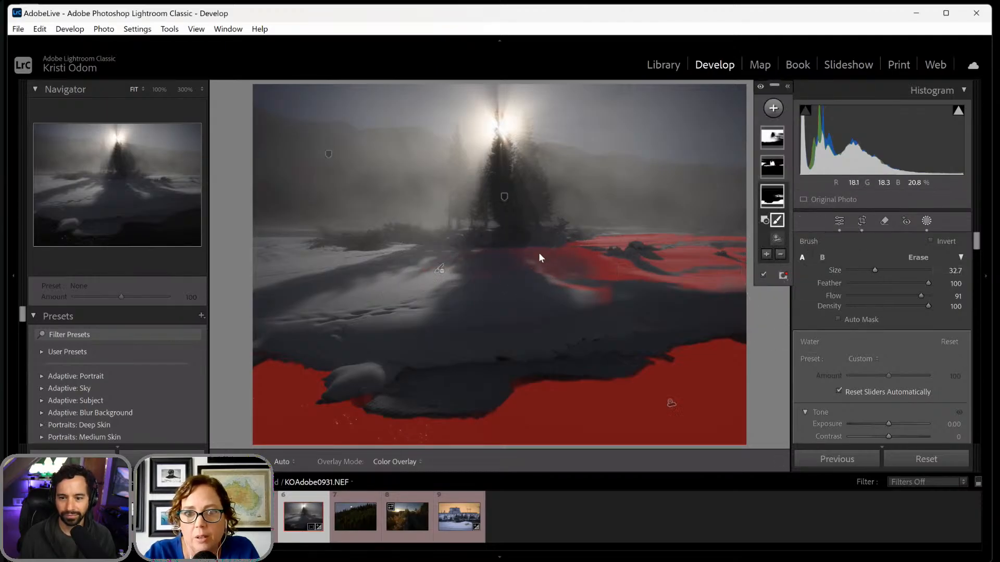
mouse_move(539, 252)
mouse_down()
mouse_move(577, 255)
mouse_move(654, 230)
mouse_move(540, 263)
mouse_move(723, 233)
mouse_move(637, 235)
mouse_move(720, 227)
mouse_move(641, 242)
mouse_move(551, 283)
mouse_up()
key(bracketleft)
key(bracketleft)
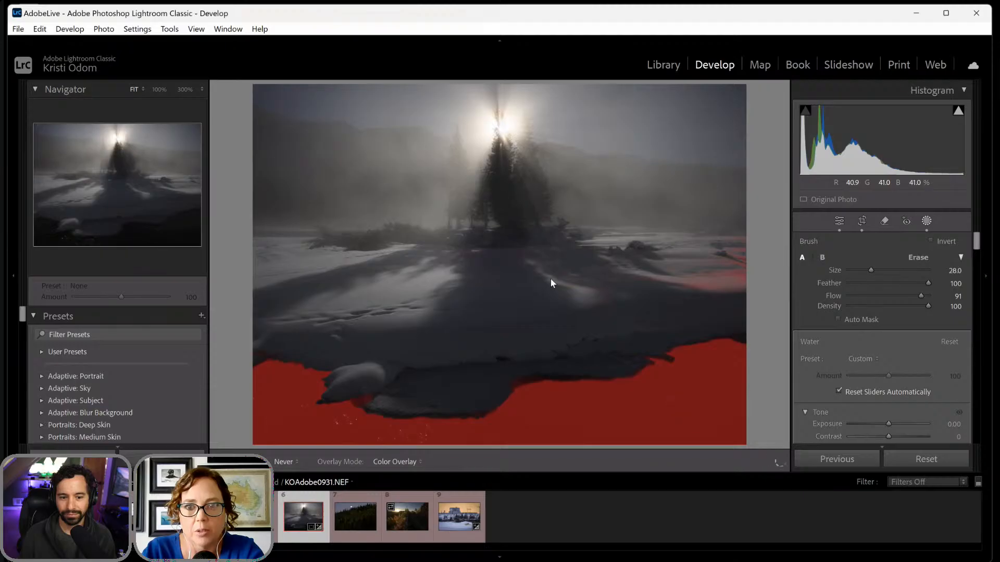
mouse_move(737, 250)
mouse_down()
mouse_move(659, 243)
mouse_move(724, 246)
mouse_move(653, 263)
mouse_move(752, 252)
mouse_move(632, 242)
mouse_move(726, 240)
mouse_move(555, 250)
mouse_move(509, 262)
mouse_up()
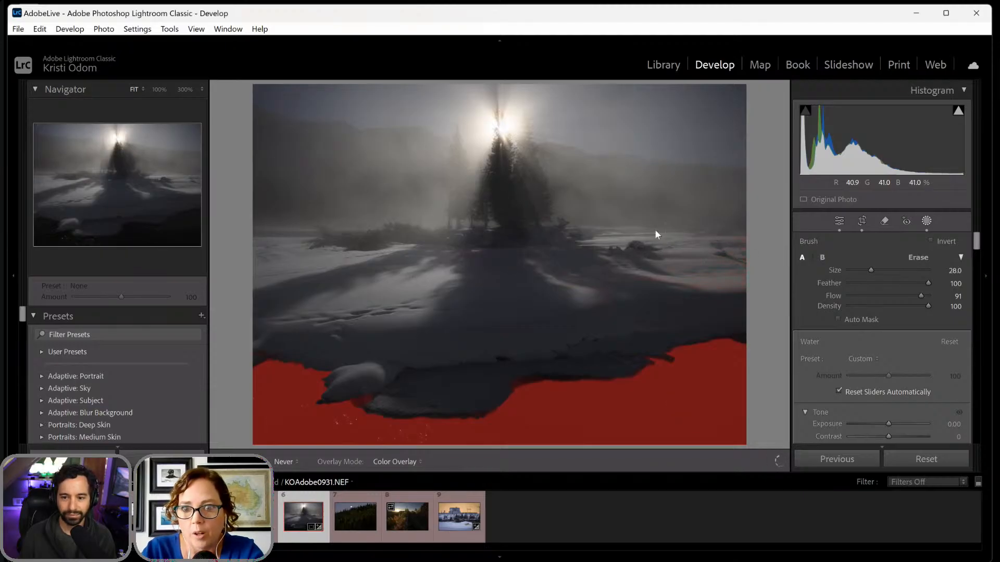
drag(655, 234, 717, 227)
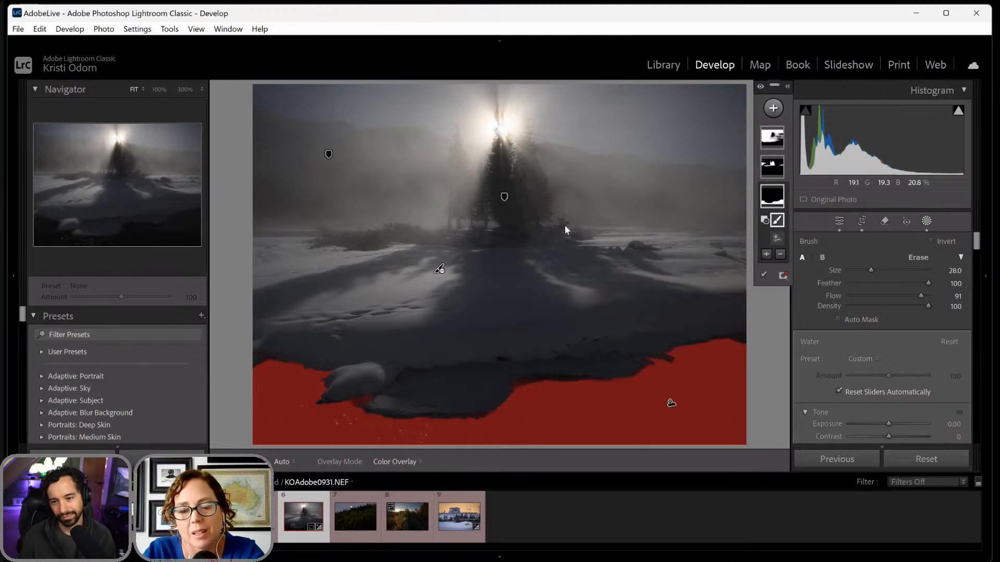
- Subtract the hillsides and low shoreline brush from the Vegetation mask with a Brush reduced to size 16, keeping the central trees
click(505, 197)
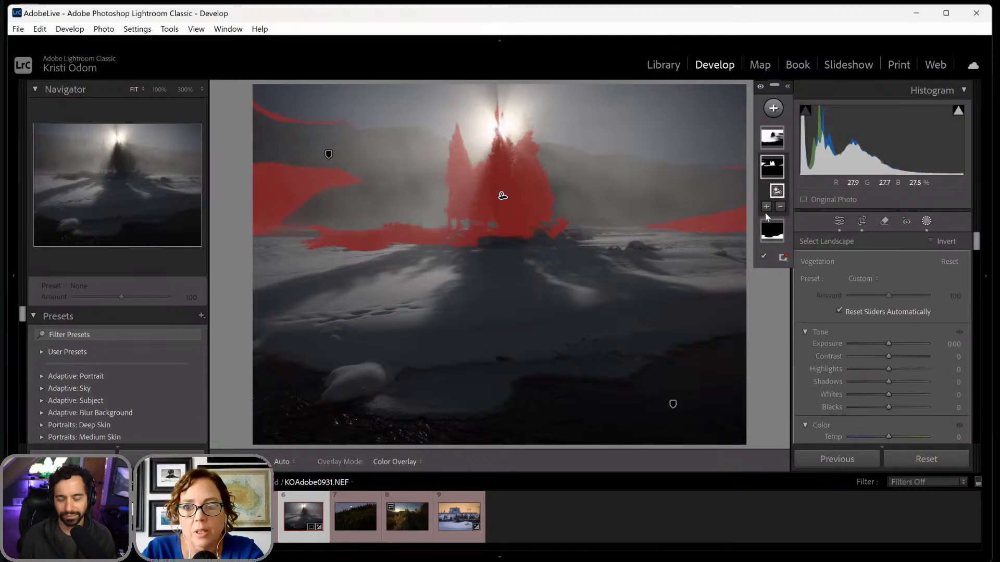
click(780, 206)
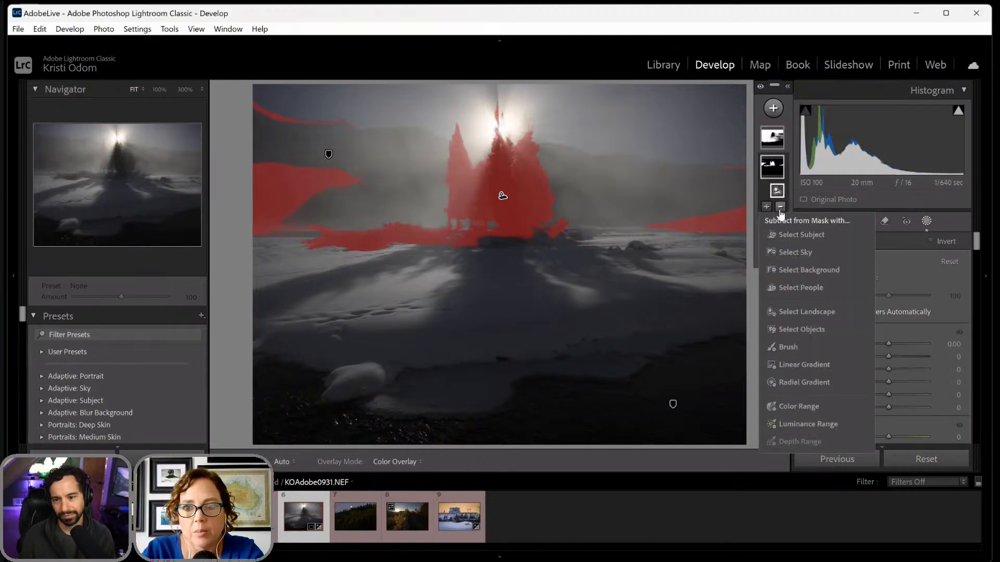
click(789, 349)
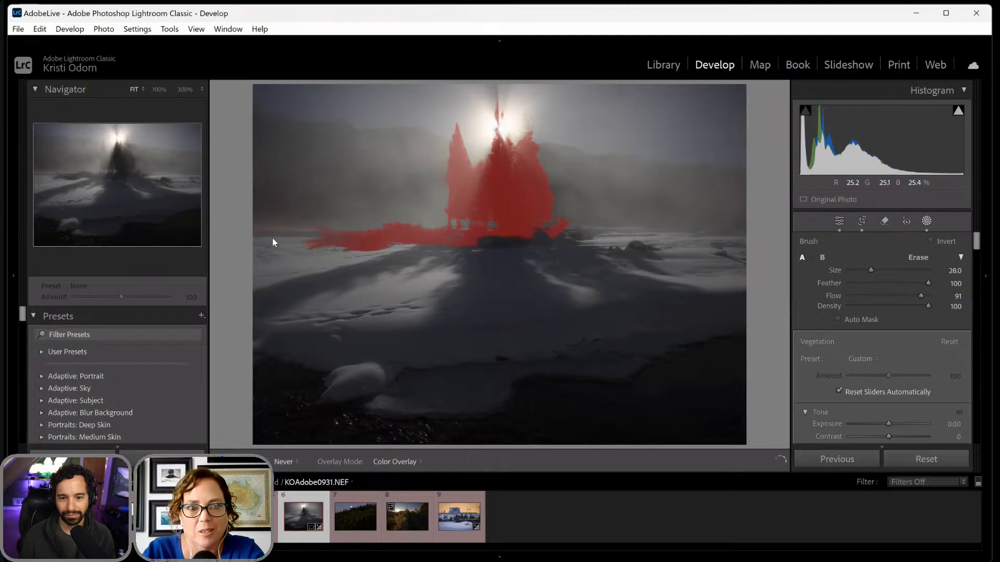
drag(330, 244, 294, 246)
key([)
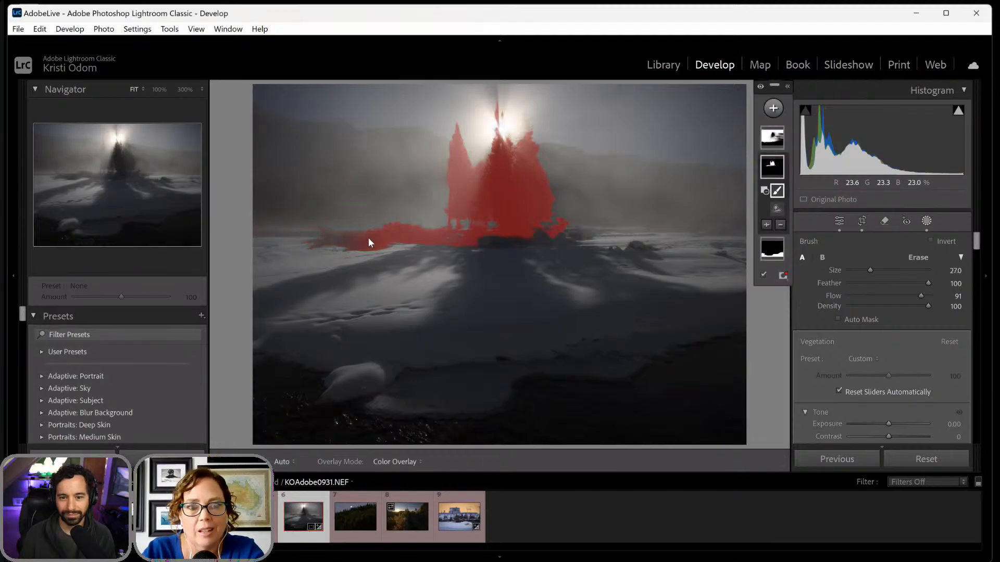
key([)
mouse_move(368, 242)
mouse_down()
mouse_move(330, 252)
mouse_move(379, 240)
mouse_move(415, 250)
mouse_move(396, 233)
mouse_move(416, 240)
mouse_up()
key([)
key([)
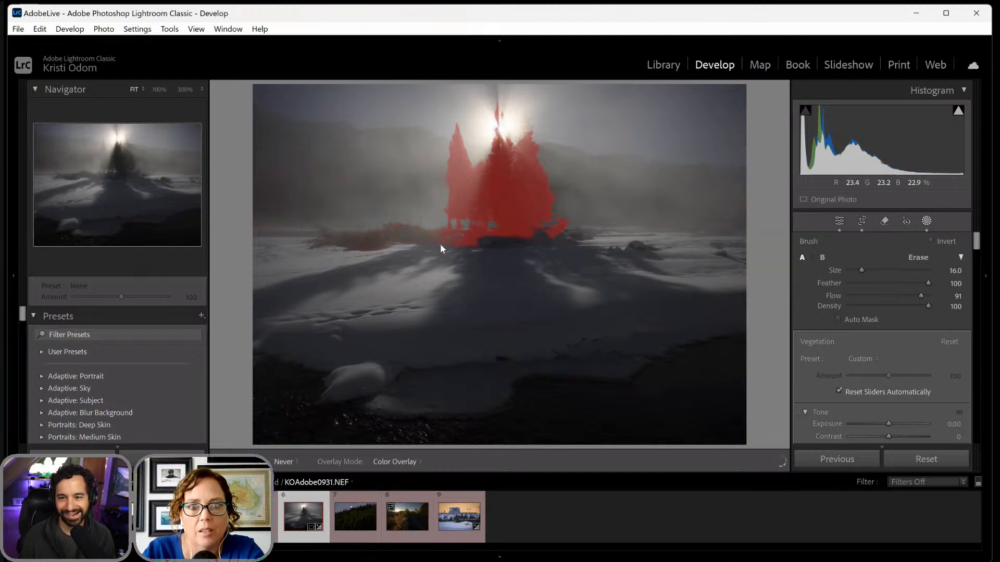
drag(351, 243, 330, 249)
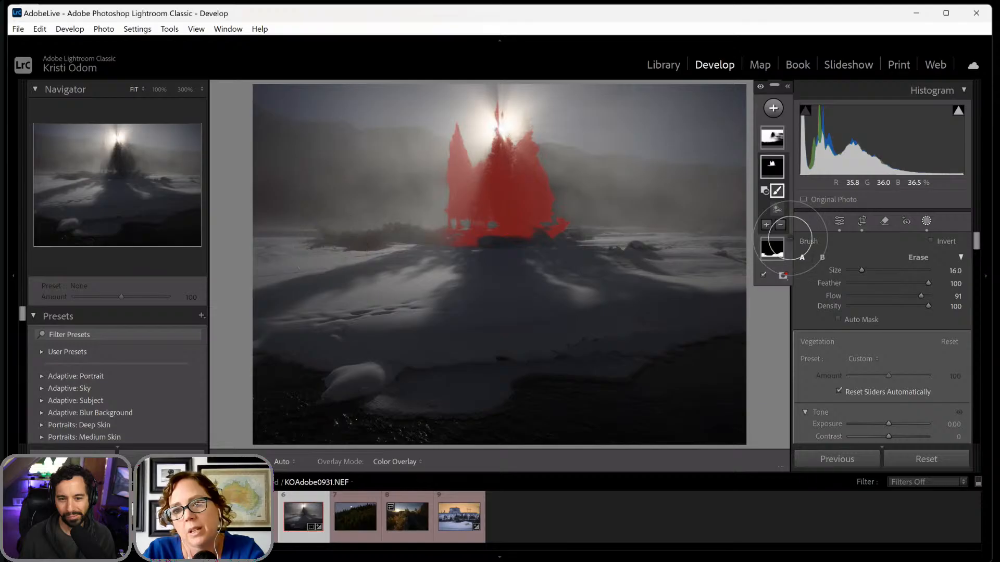
- Warm the Sky mask by setting its Temp to 17
click(773, 139)
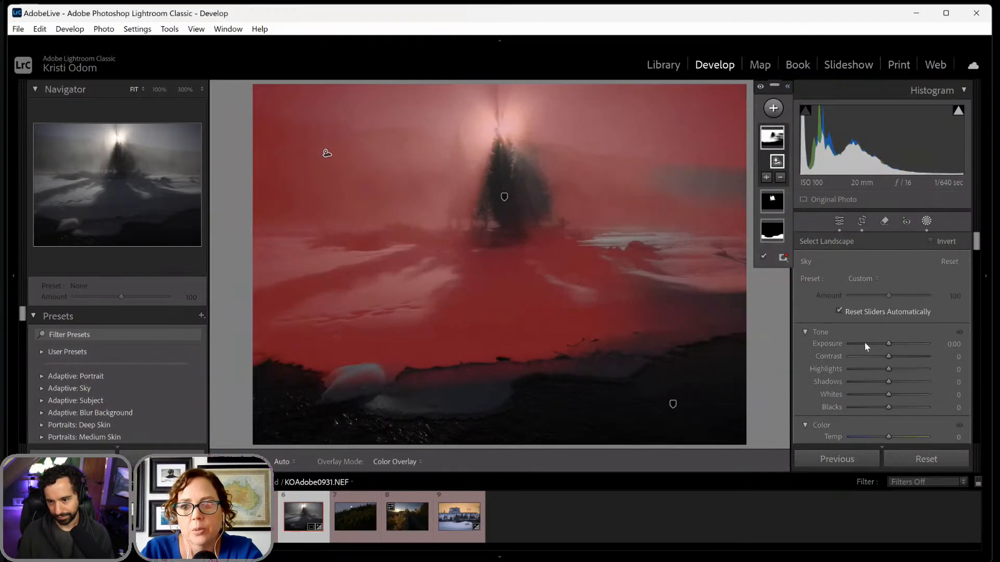
scroll(865, 343, down, 2)
drag(889, 388, 894, 389)
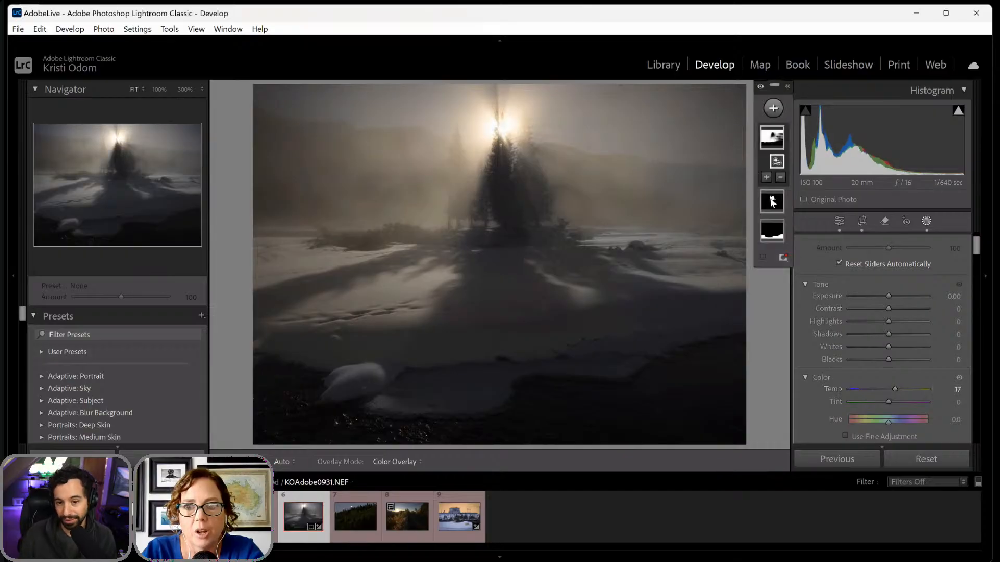
- Set the Vegetation mask's Blacks to -21 and Contrast to 25
click(773, 201)
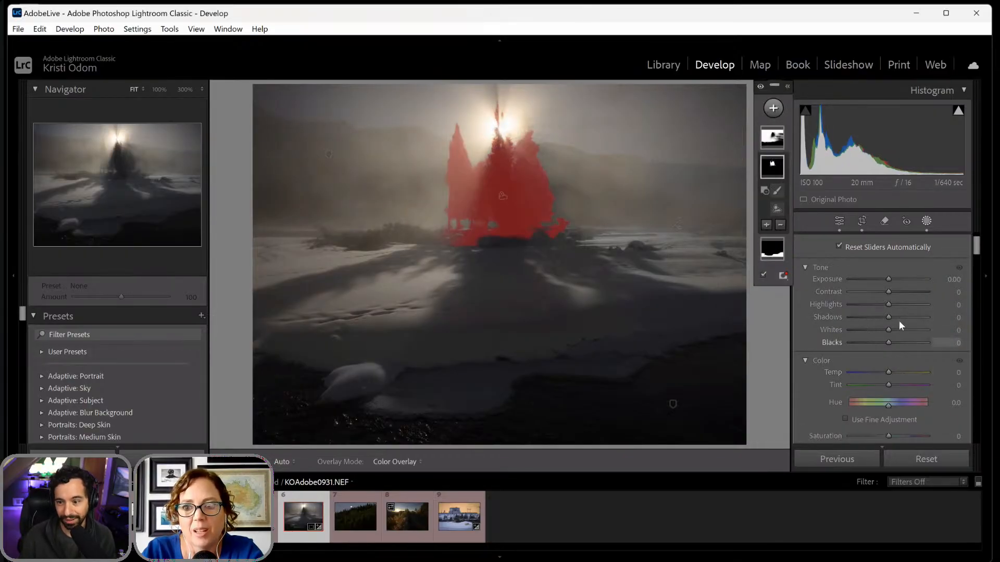
drag(884, 342, 881, 345)
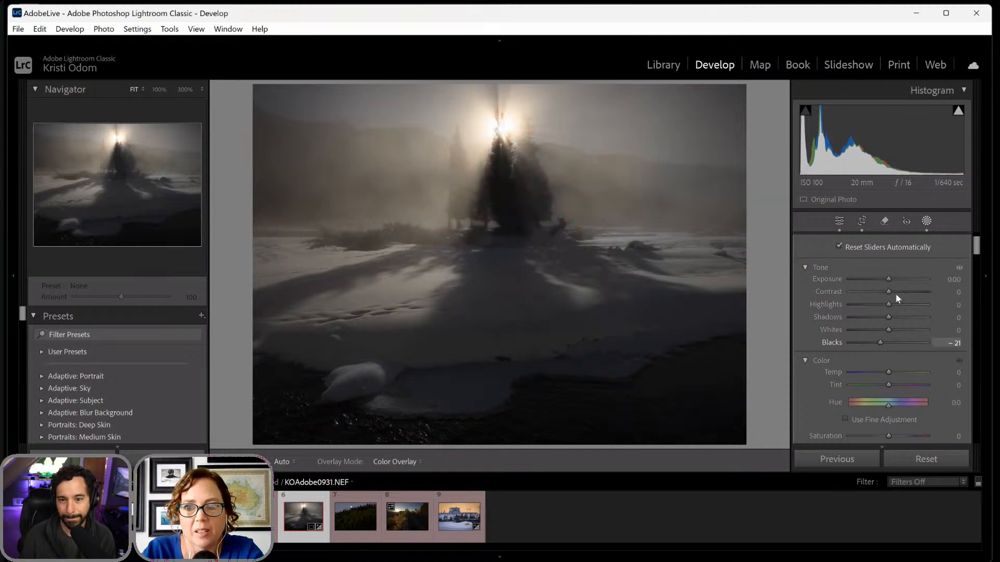
drag(889, 291, 896, 293)
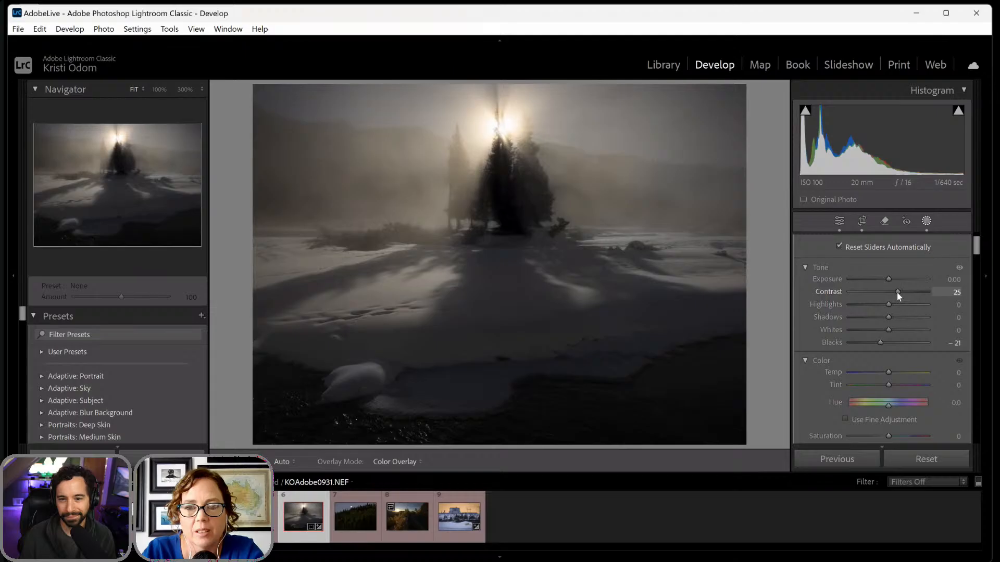
- Brighten the Water mask with an Exposure of 0.72 and leave masking
click(773, 252)
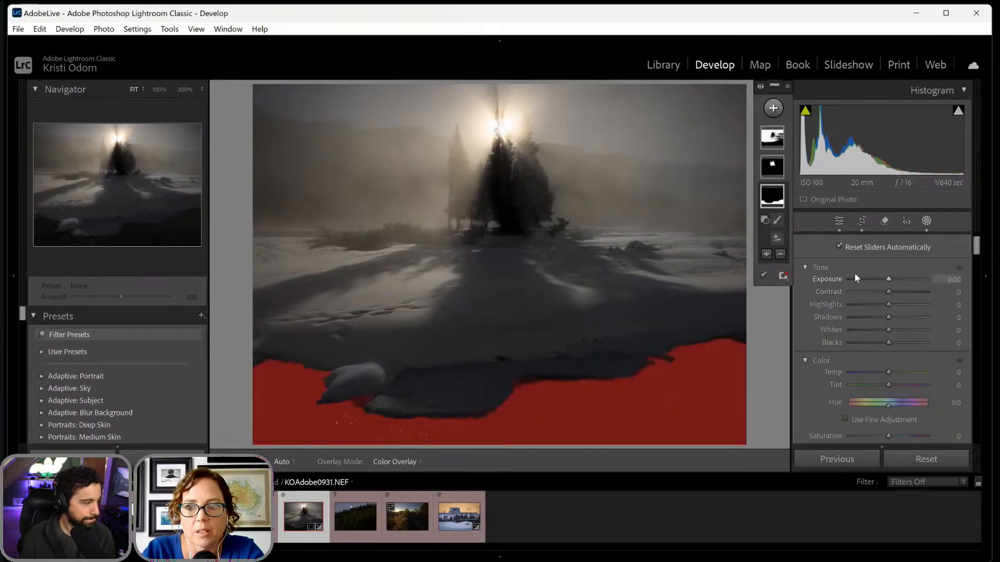
drag(889, 278, 894, 277)
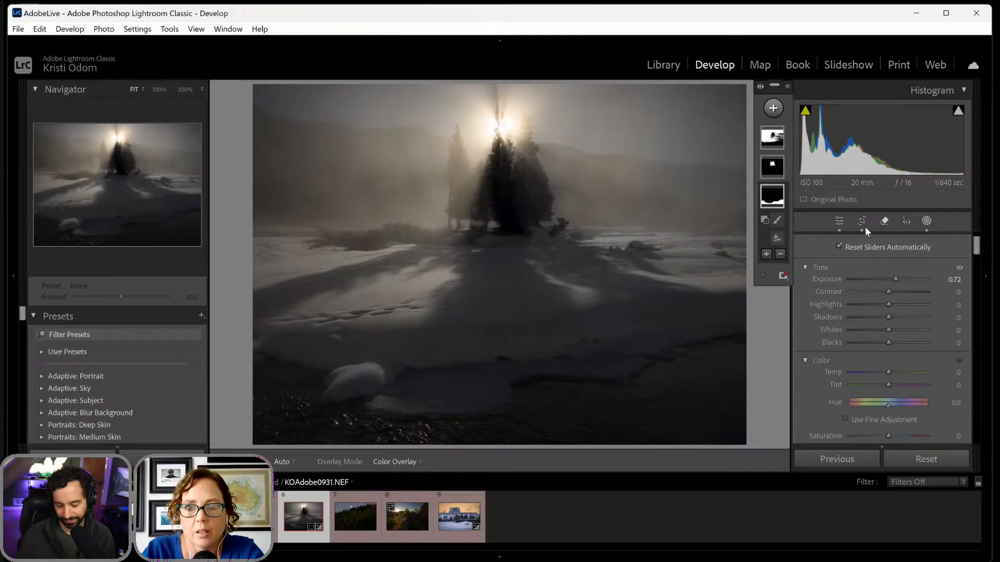
click(925, 221)
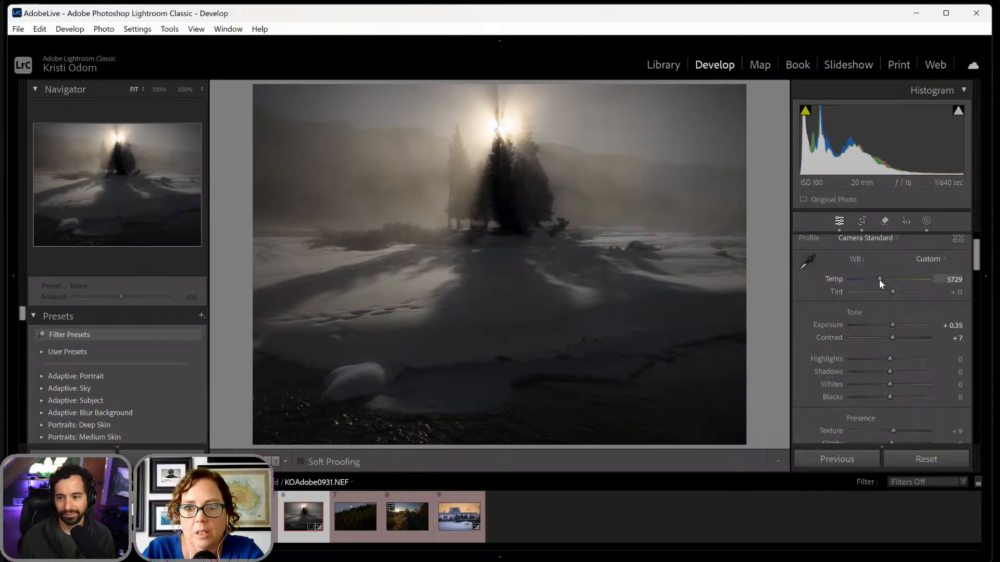
- Set the whole photo's white balance Temp to 5597 and its Saturation to +32
drag(879, 280, 879, 279)
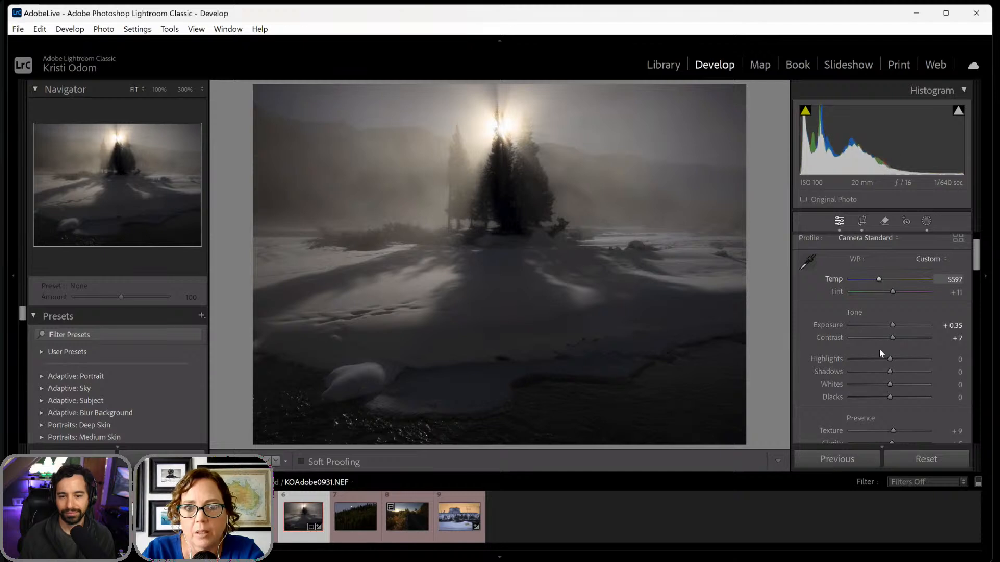
scroll(879, 349, down, 5)
scroll(879, 348, down, 1)
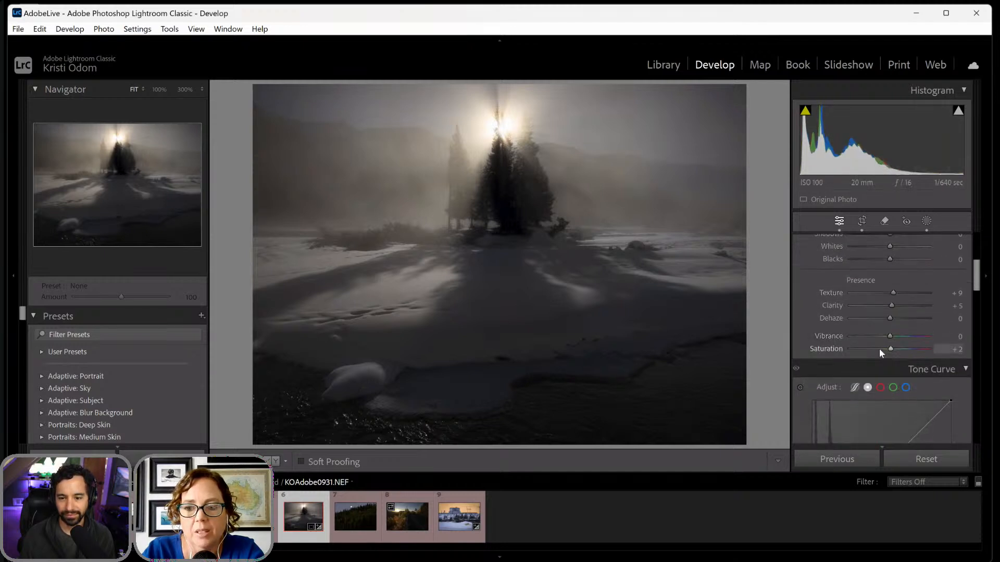
drag(891, 349, 902, 349)
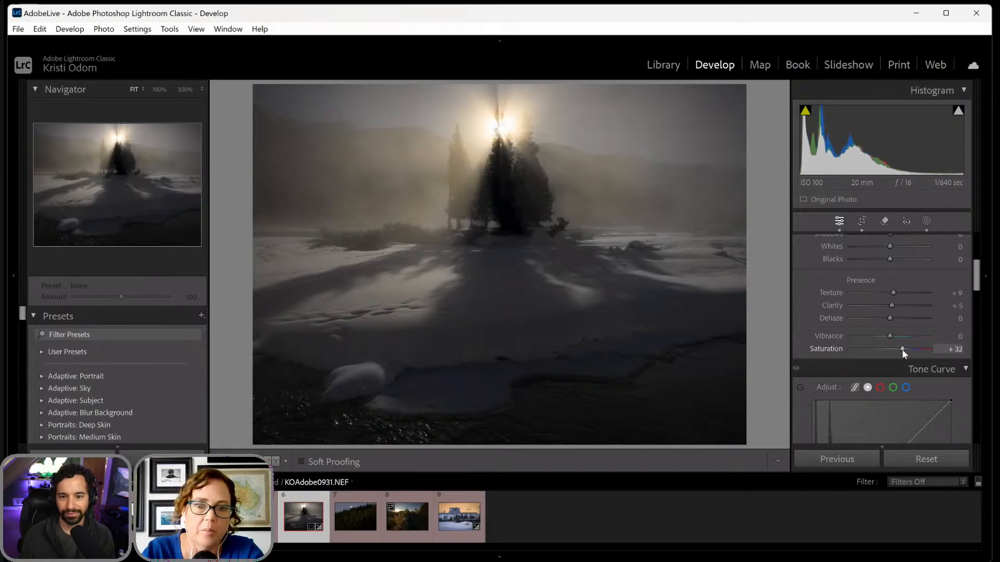
- Darken the photo's edges with a Highlight Priority post-crop vignette Amount of -8
scroll(896, 336, down, 15)
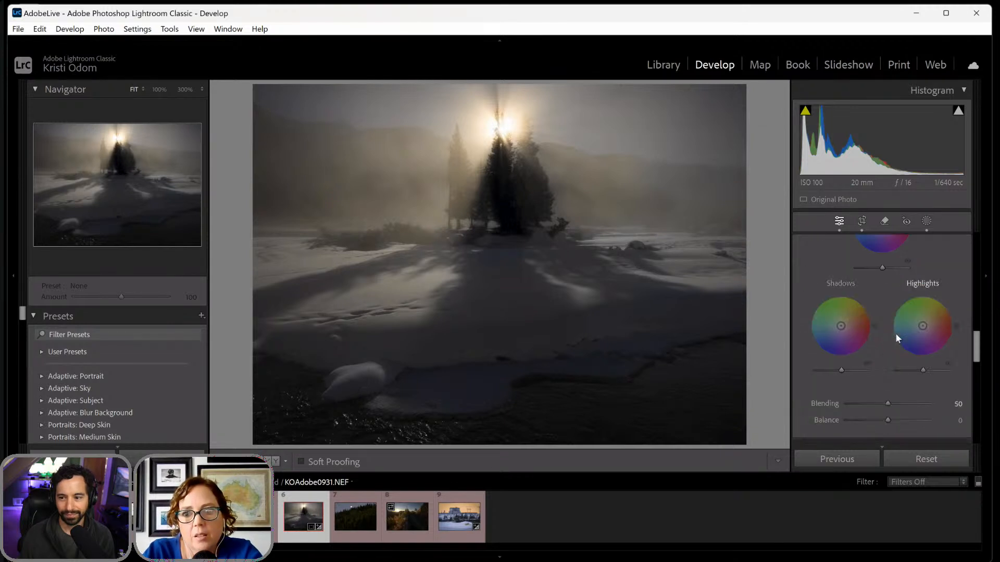
drag(883, 302, 890, 306)
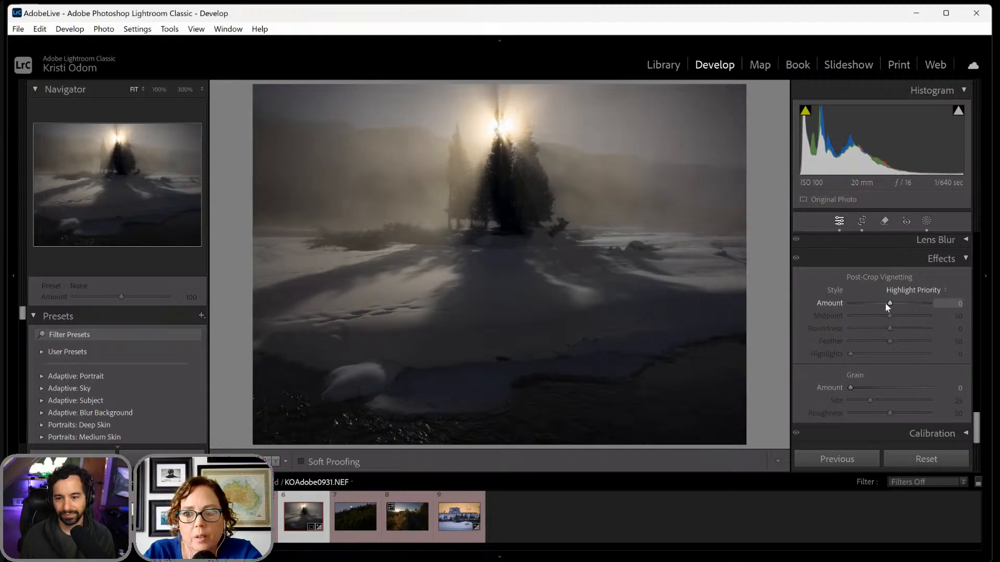
click(885, 302)
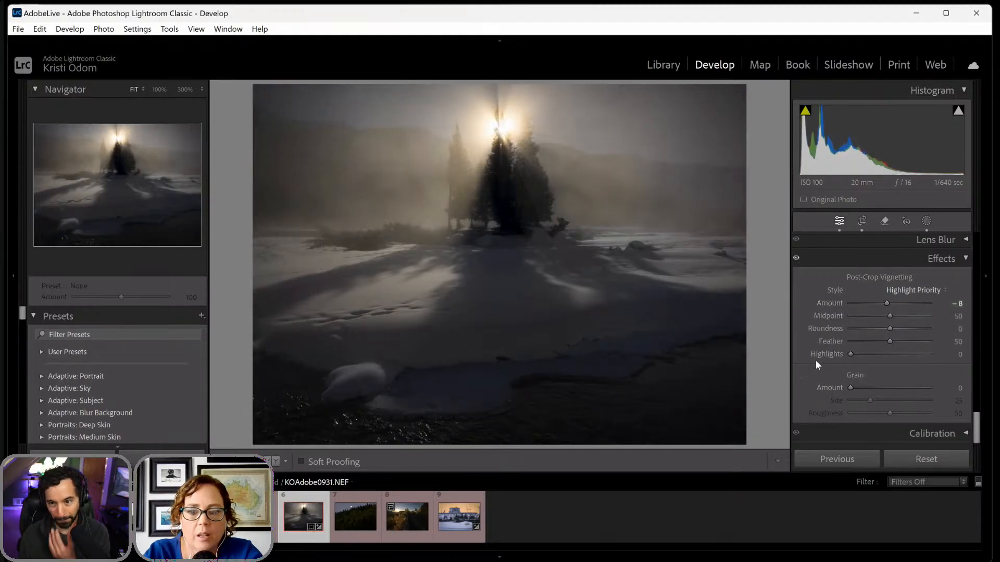
- Compare the edited snowy tree photo with its unedited version by toggling the before and after views several times
key(backslash)
key(backslash)
key(backslash)
key(backslash)
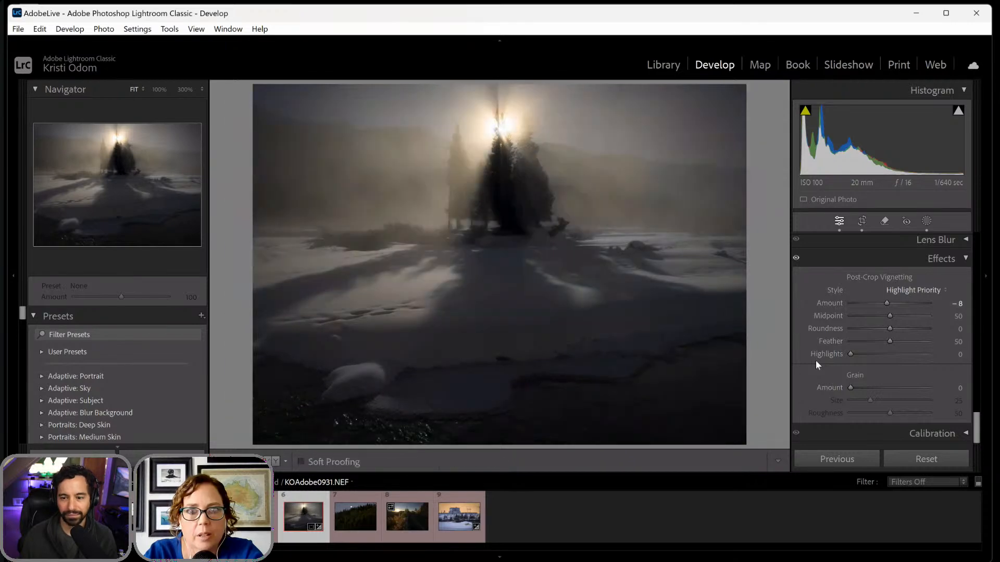
key(backslash)
key(backslash)
key(backslash)
key(backslash)
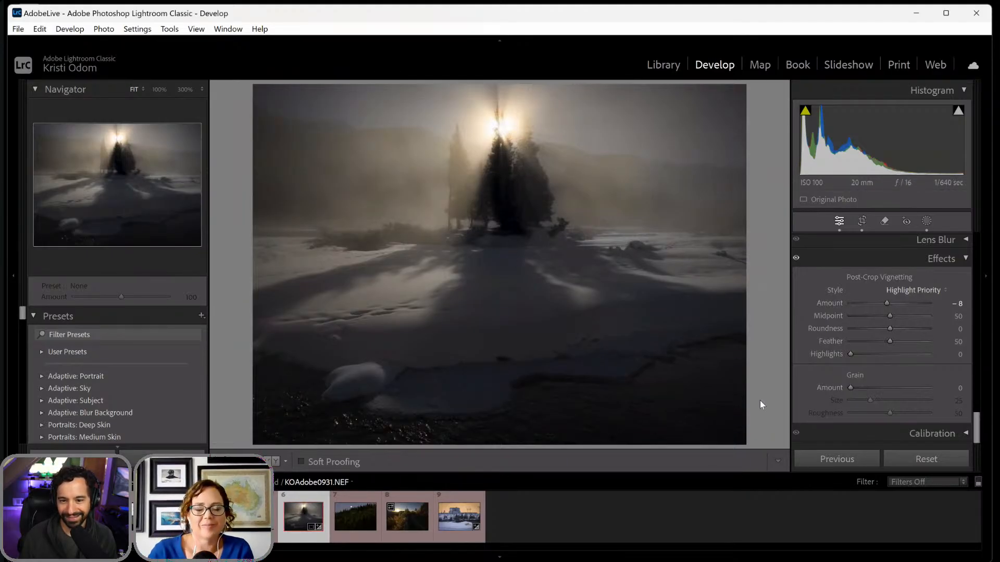
- Quit Lightroom Classic and confirm the exit
click(977, 15)
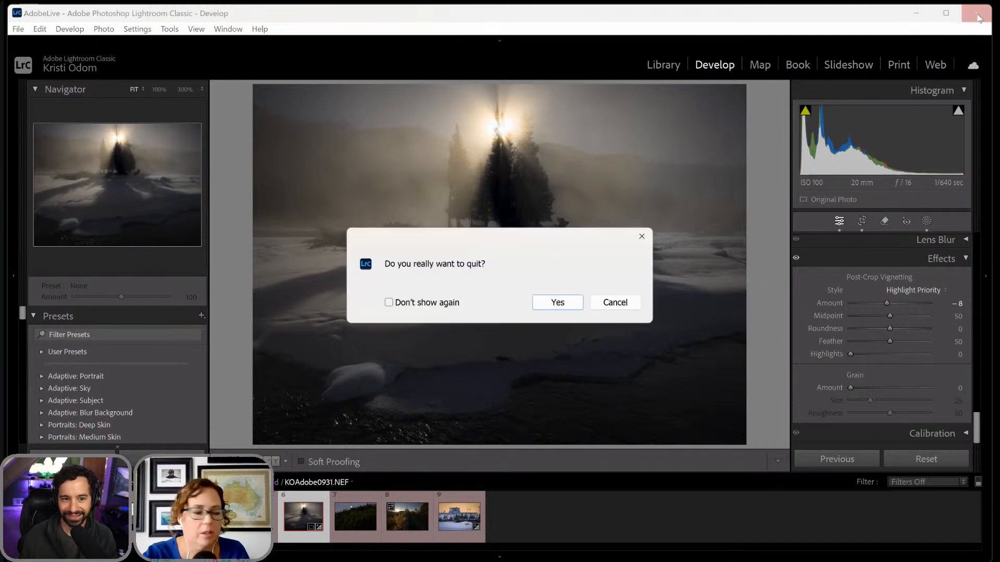
click(558, 307)
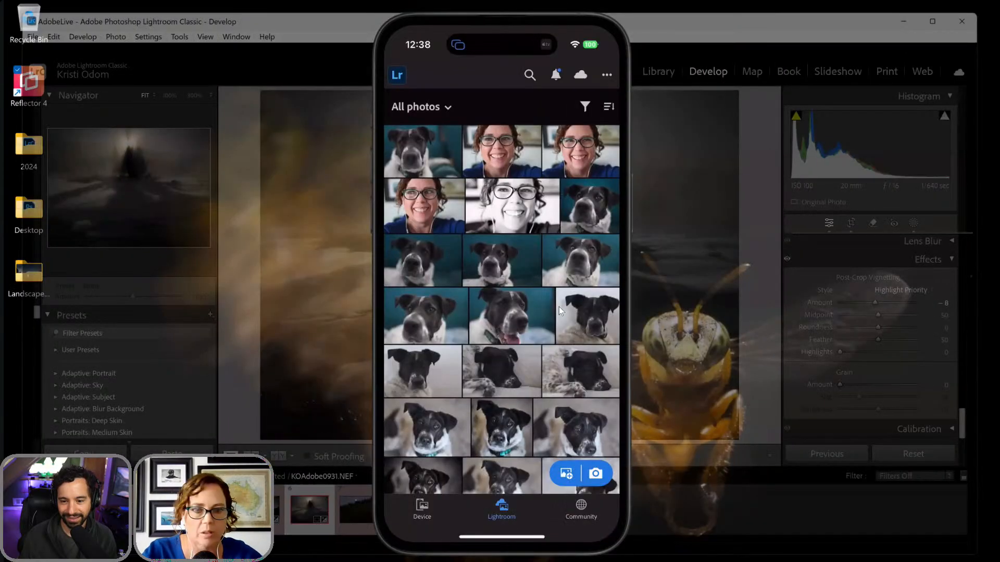